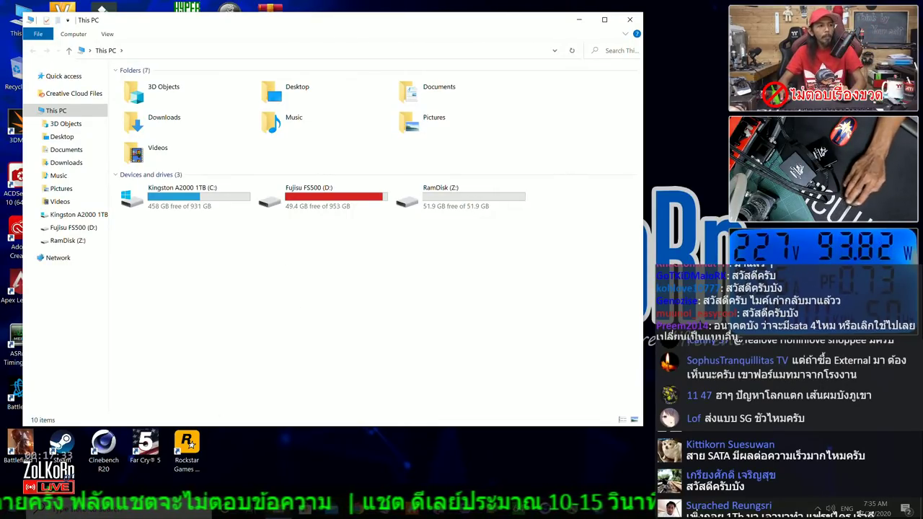
# Step: Set the display scaling of text, apps and other items to 250%
pyautogui.rightClick(15, 511)
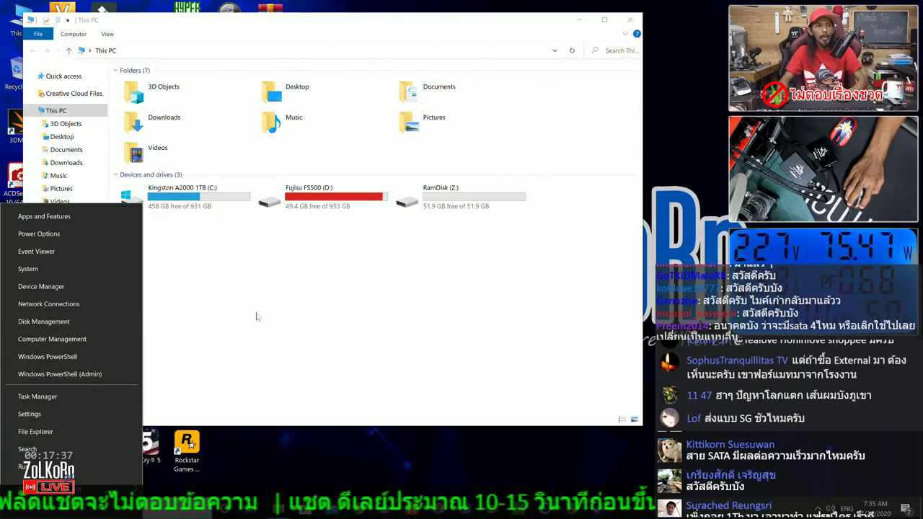
pyautogui.press('Escape')
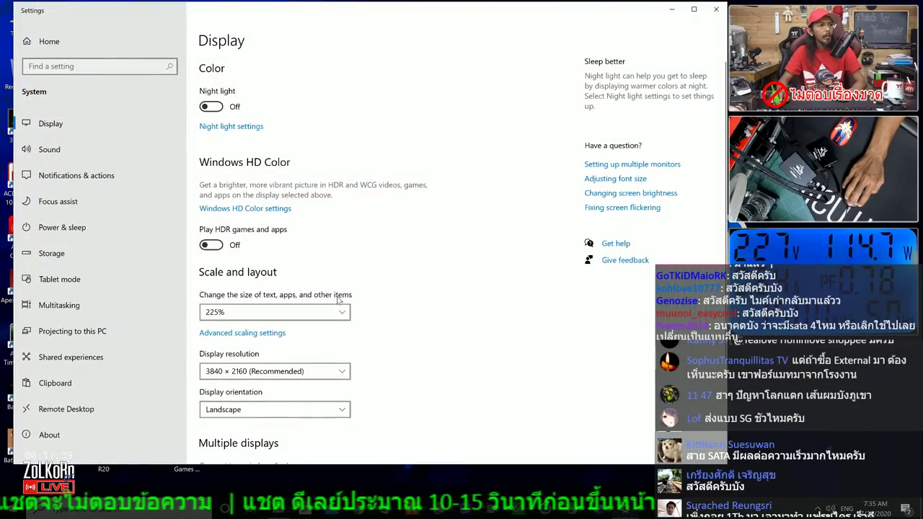
pyautogui.scroll(-2, 281, 243)
pyautogui.click(280, 243)
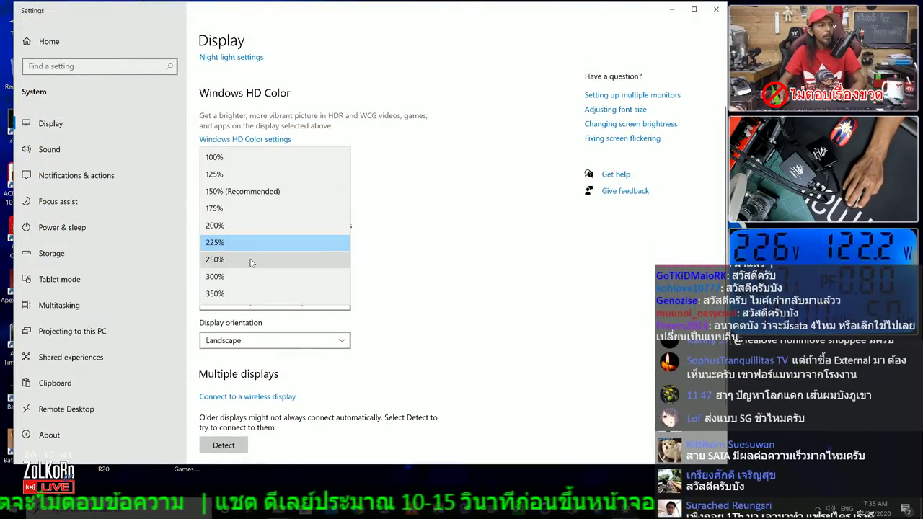
pyautogui.click(280, 259)
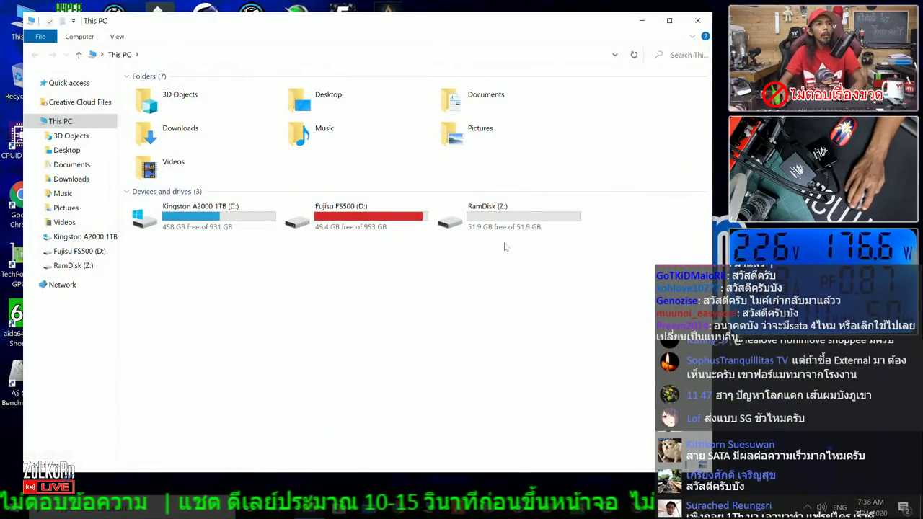
# Step: Open Disk Management, initialize Disk 0 and Disk 2 with the GPT partition style, and maximize the window
pyautogui.press('super+x')
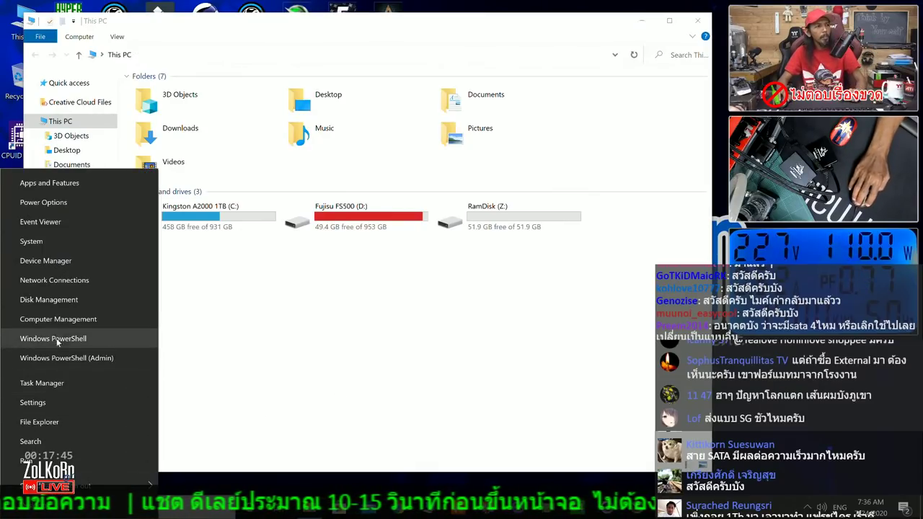
pyautogui.click(68, 307)
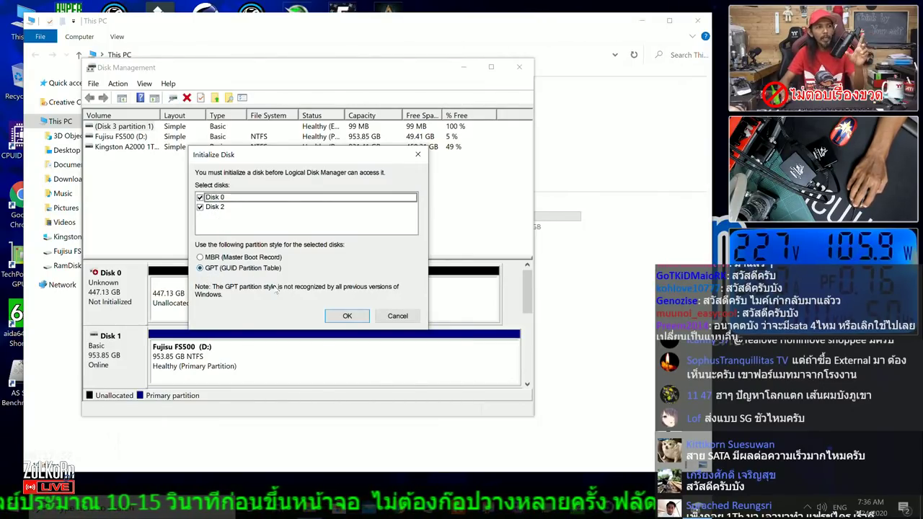
pyautogui.click(349, 315)
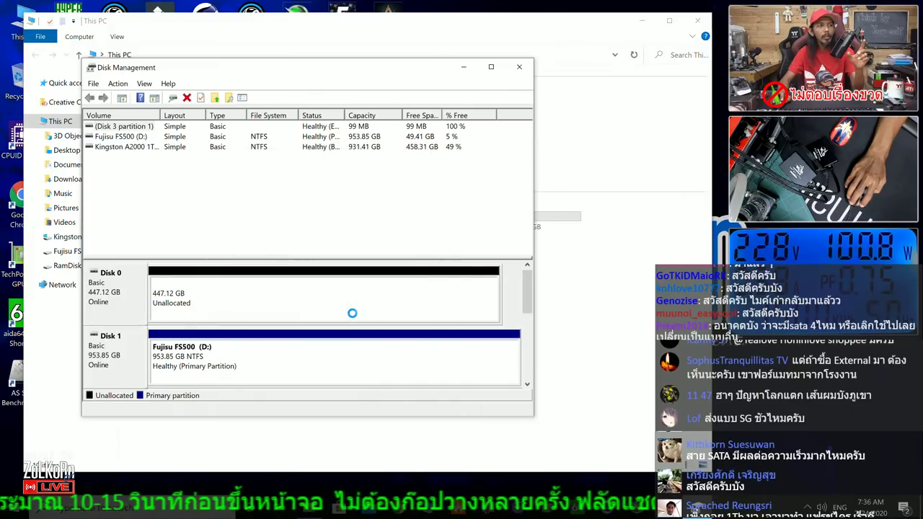
pyautogui.click(491, 67)
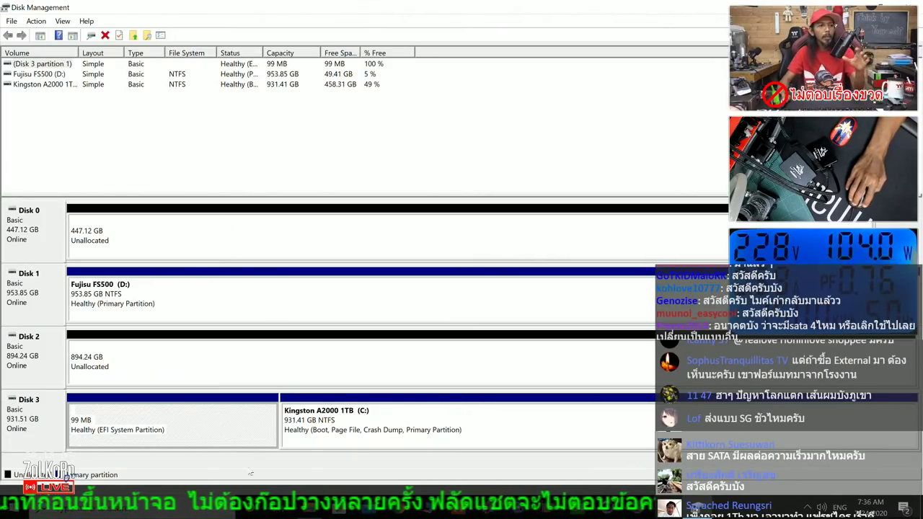
pyautogui.press('super+e')
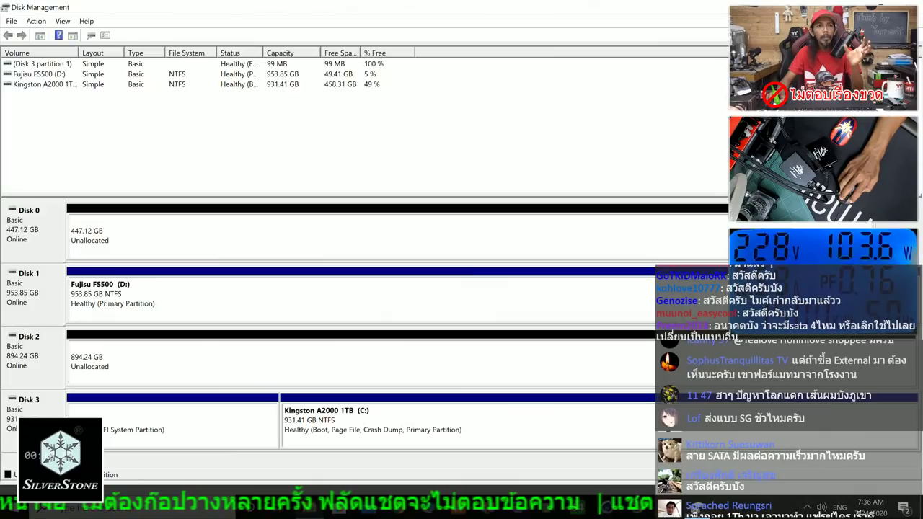
pyautogui.click(698, 21)
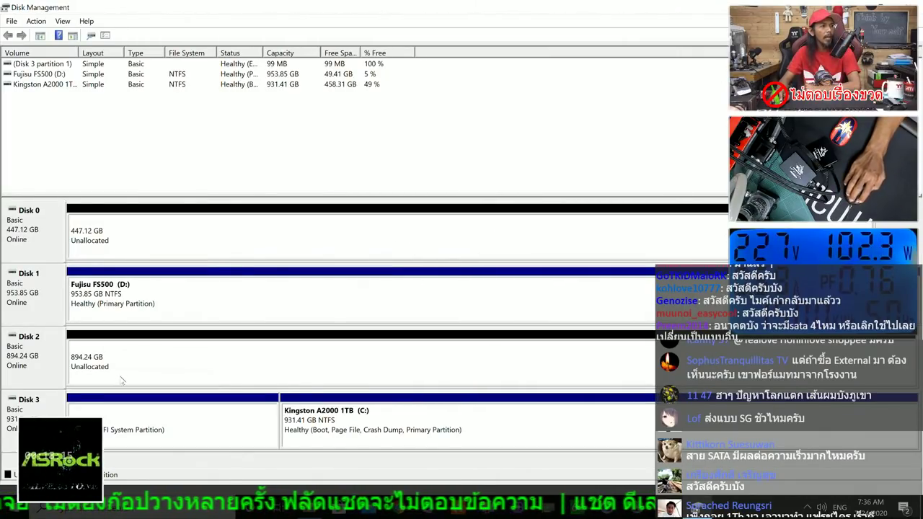
# Step: Start a new simple volume on the unallocated space of Disk 2 and assign it drive letter S
pyautogui.rightClick(156, 364)
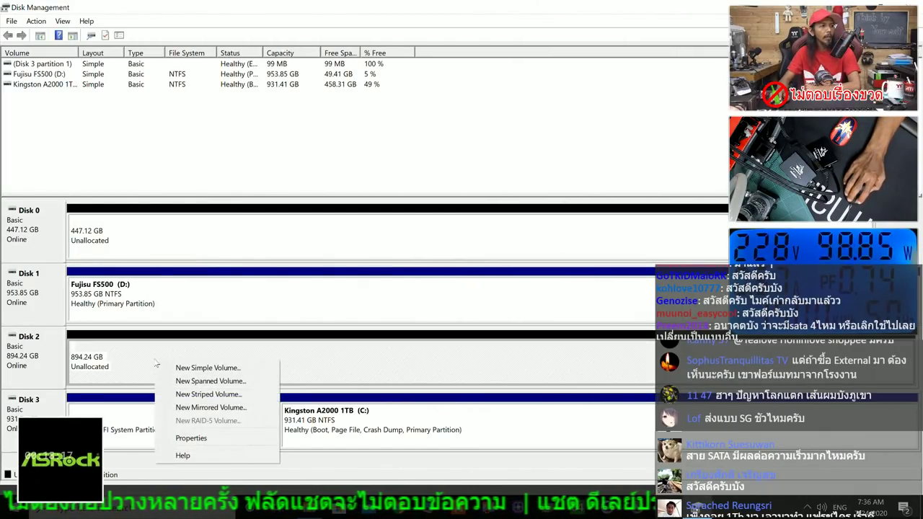
pyautogui.click(210, 369)
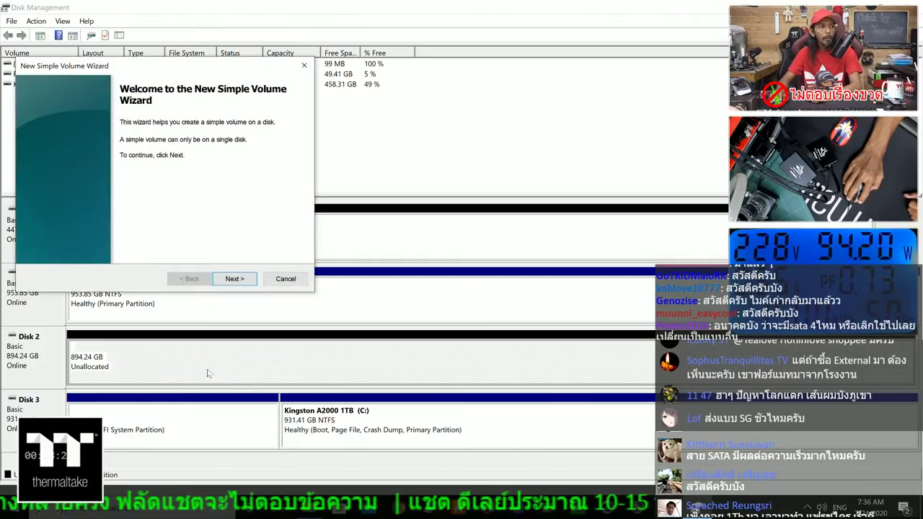
pyautogui.click(235, 280)
pyautogui.click(243, 284)
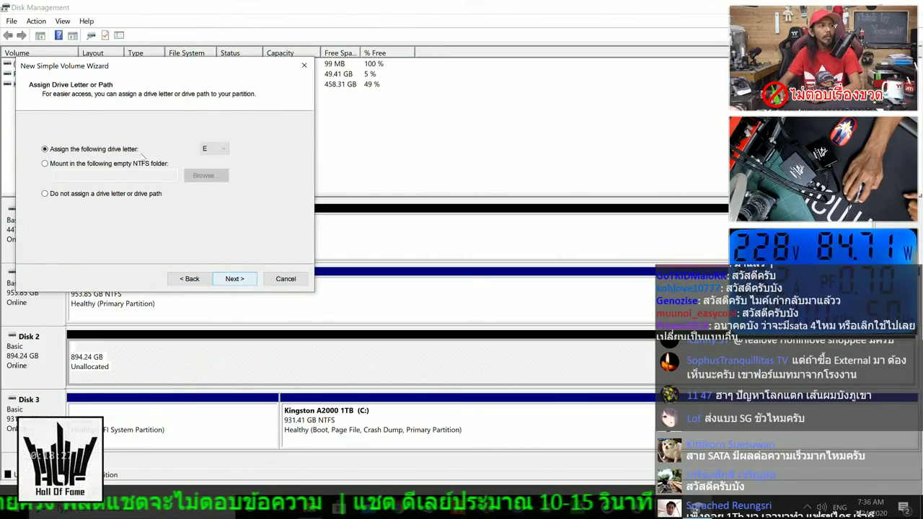
pyautogui.click(225, 149)
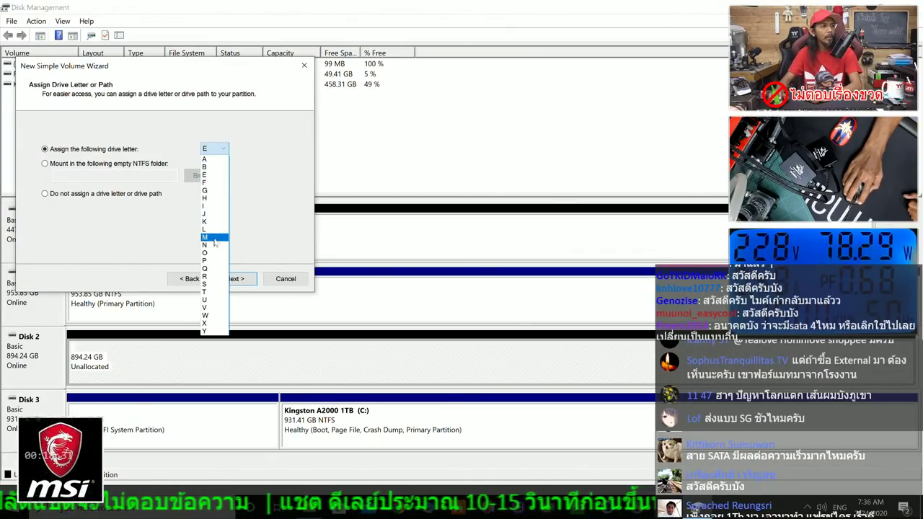
pyautogui.click(214, 284)
pyautogui.click(234, 279)
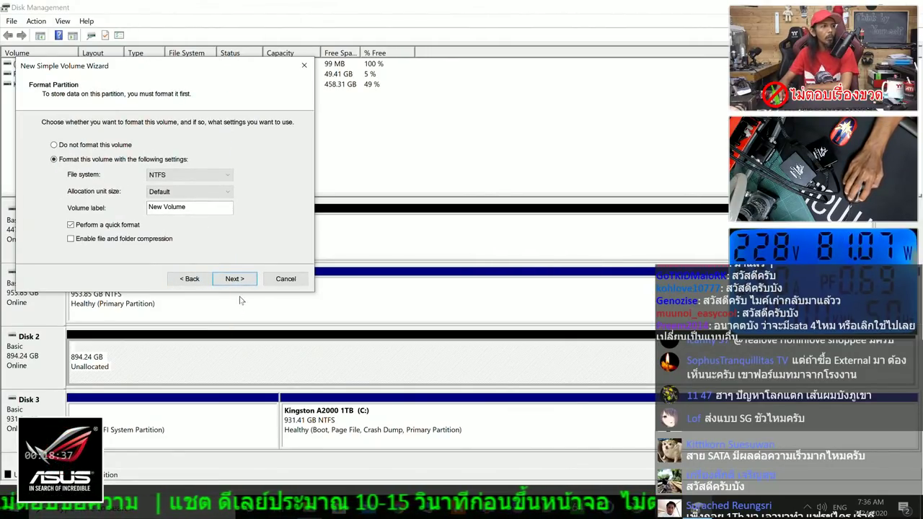
# Step: Label the Disk 2 volume "Barracuda Q1 960", finish creating it, and close its empty folder window
pyautogui.moveTo(197, 207); pyautogui.dragTo(73, 205)
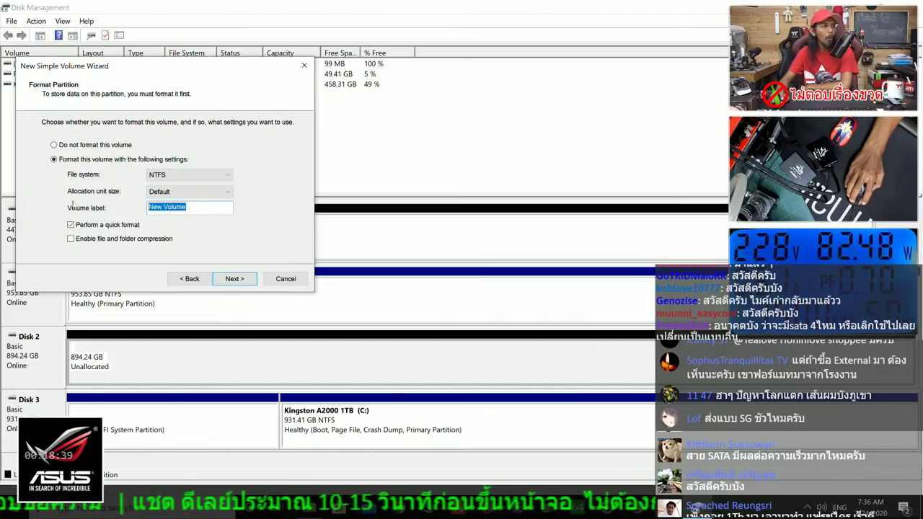
pyautogui.write('B')
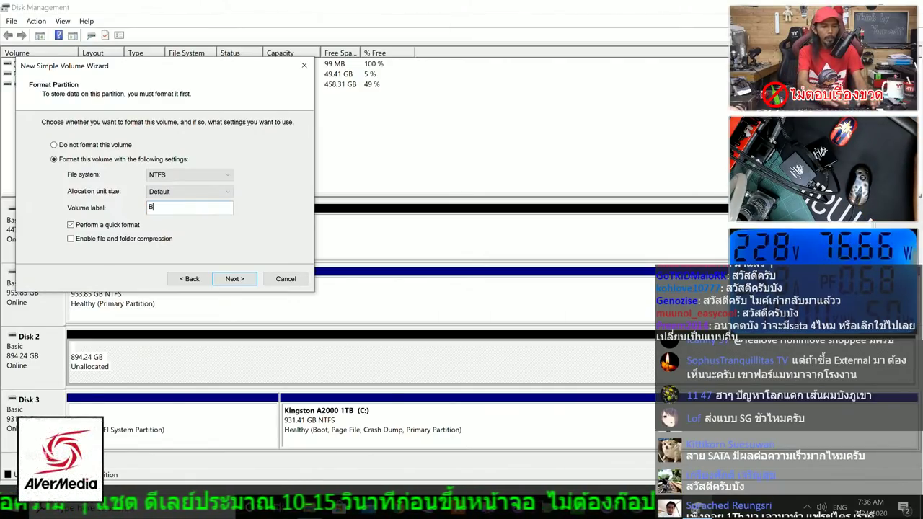
pyautogui.write('ar')
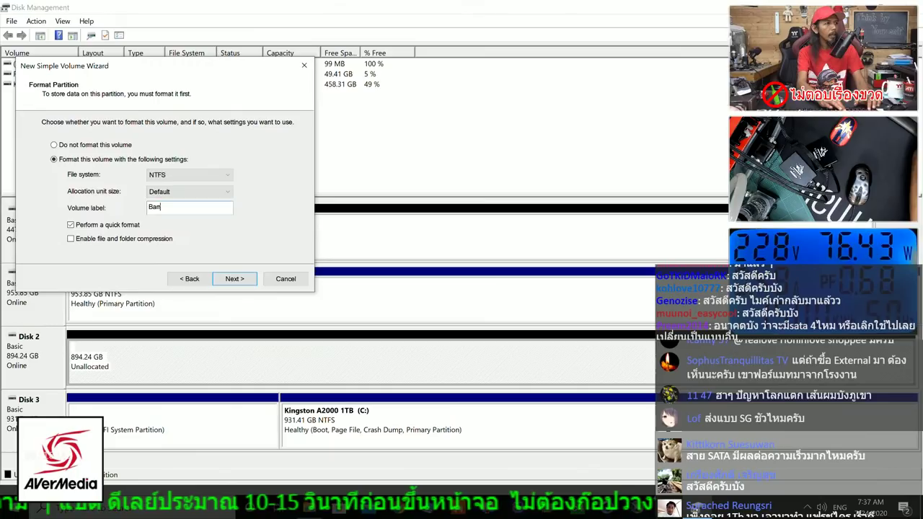
pyautogui.write('racuda')
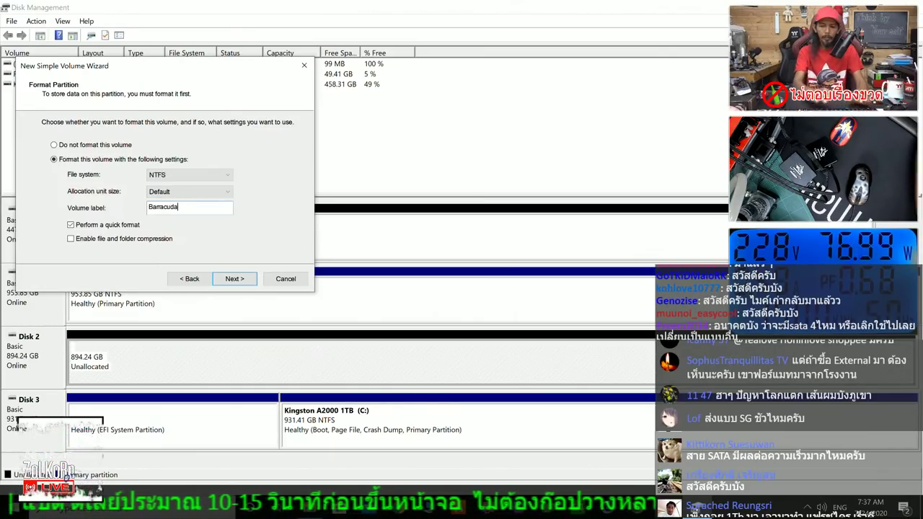
pyautogui.write(' 960')
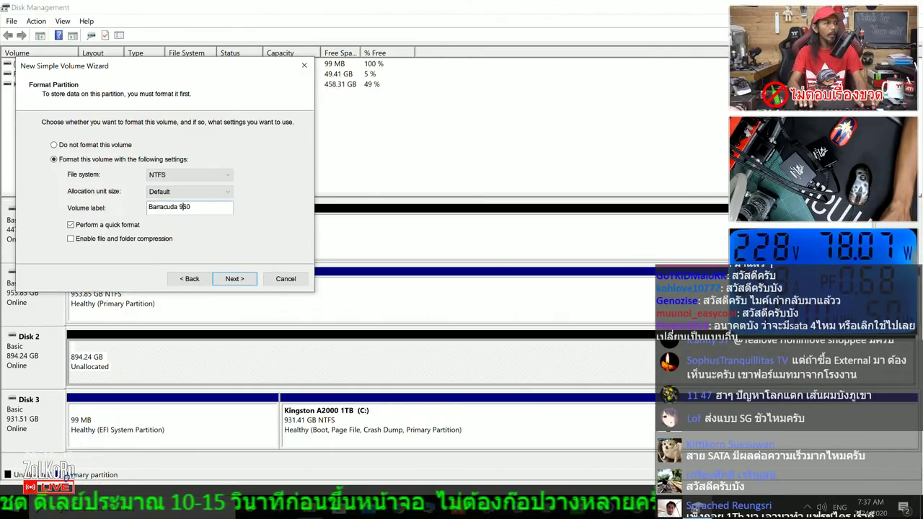
pyautogui.write('Q1')
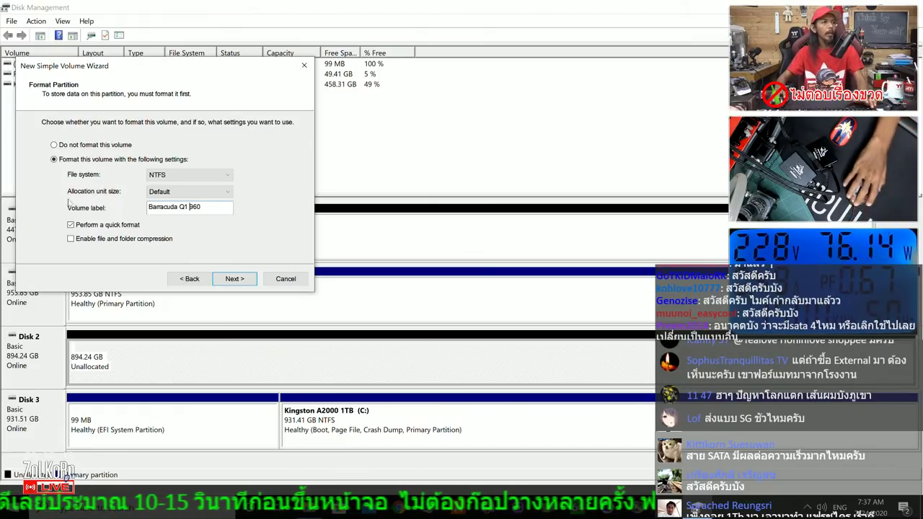
pyautogui.click(242, 279)
pyautogui.click(241, 278)
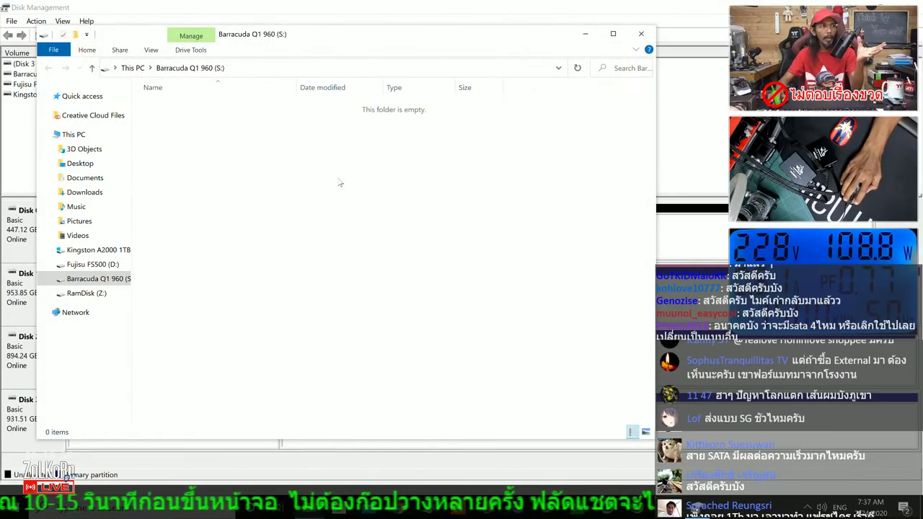
pyautogui.click(642, 33)
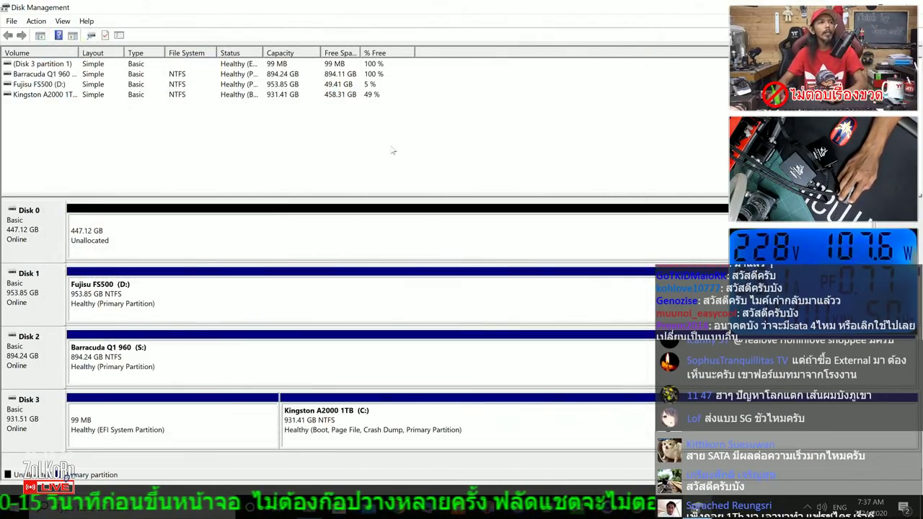
# Step: Start a new simple volume on the unallocated space of Disk 0 and assign it drive letter Q
pyautogui.rightClick(213, 231)
pyautogui.click(264, 238)
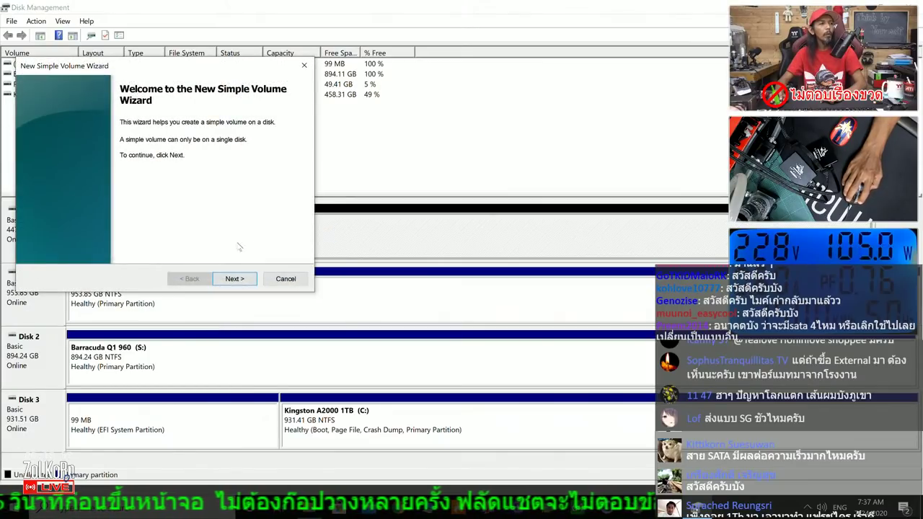
pyautogui.click(233, 281)
pyautogui.click(238, 280)
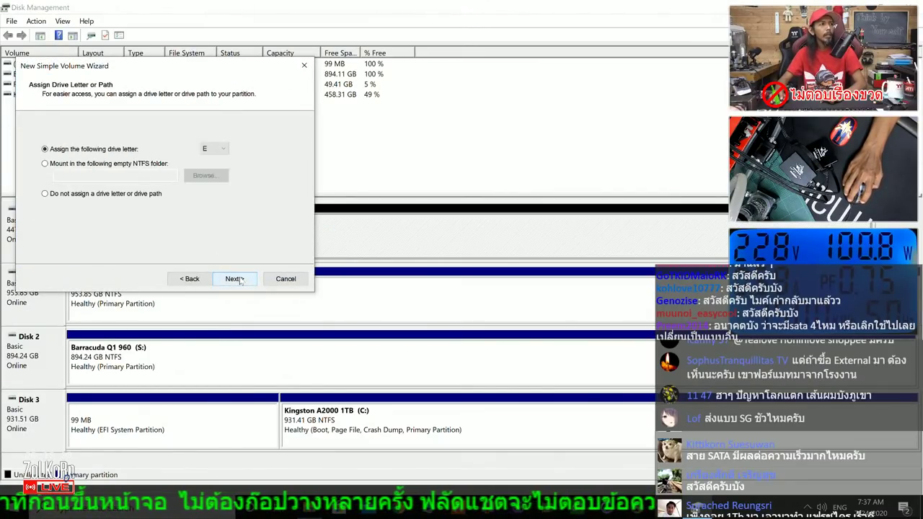
pyautogui.click(214, 149)
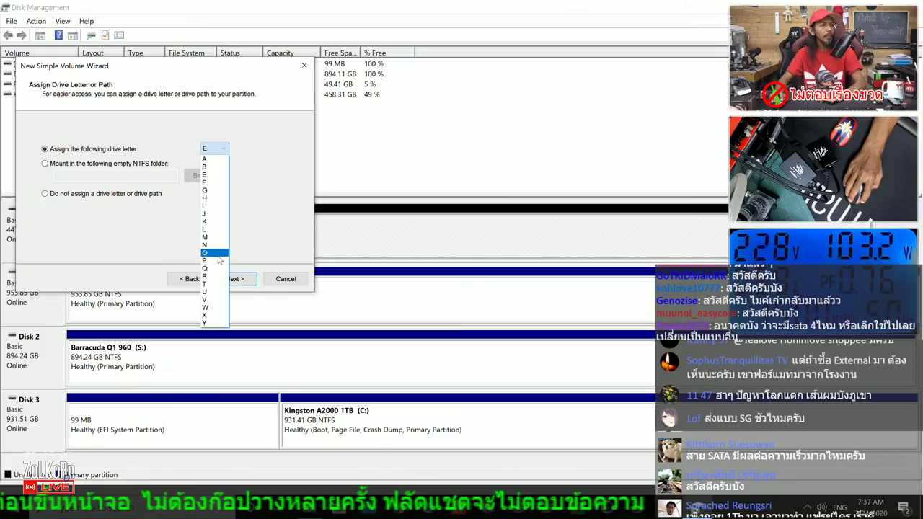
pyautogui.click(216, 269)
pyautogui.click(235, 279)
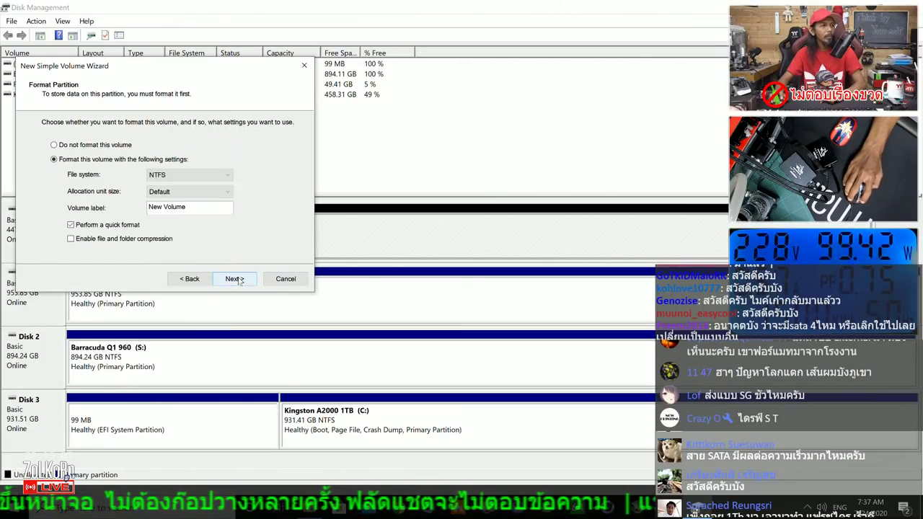
# Step: Label the Disk 0 volume "Barracuda Q1 480", finish creating it, and close its empty folder window
pyautogui.moveTo(193, 207); pyautogui.dragTo(148, 208)
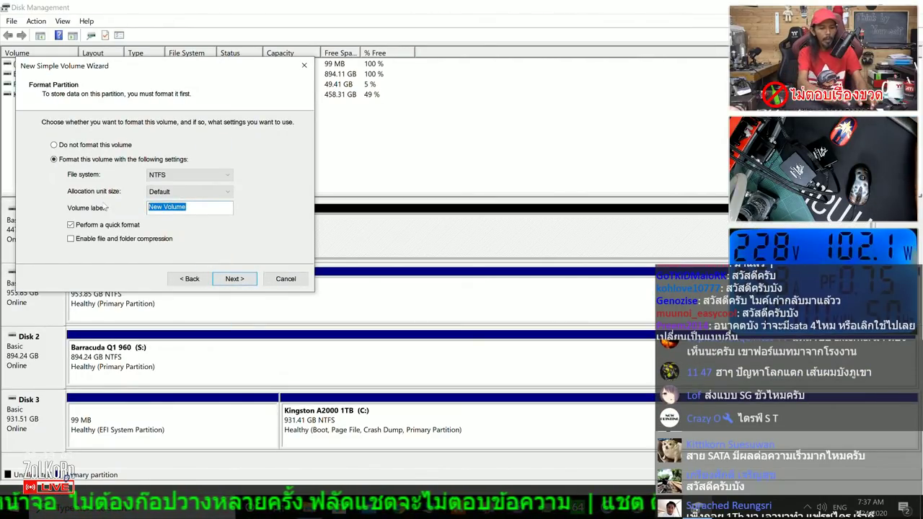
pyautogui.write('Bamacu')
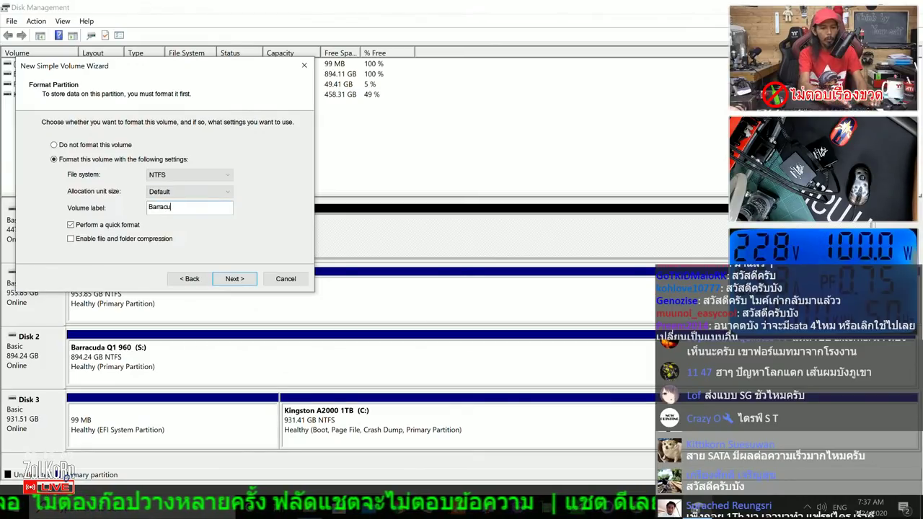
pyautogui.write('da Q1 480')
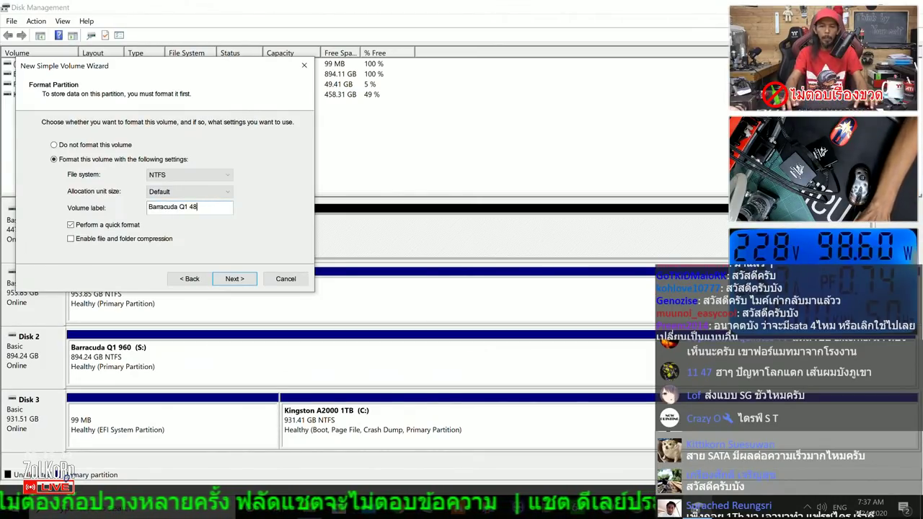
pyautogui.click(235, 279)
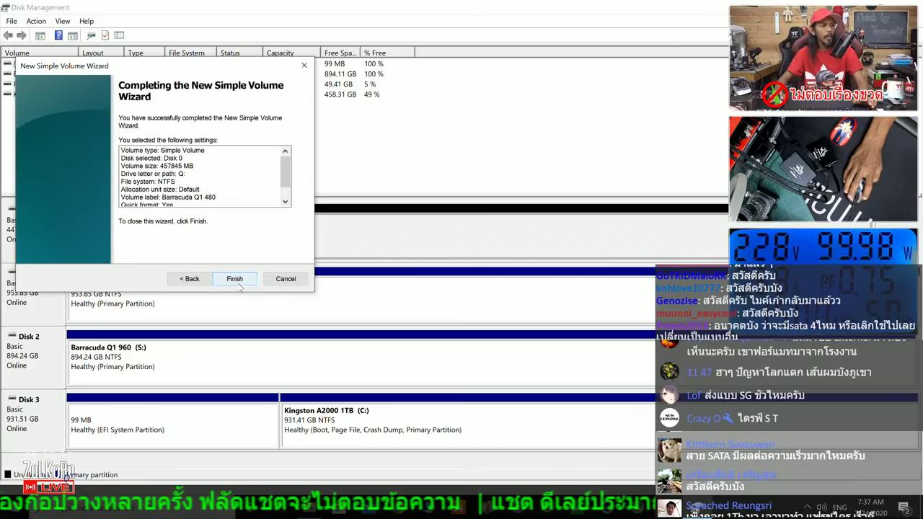
pyautogui.click(237, 280)
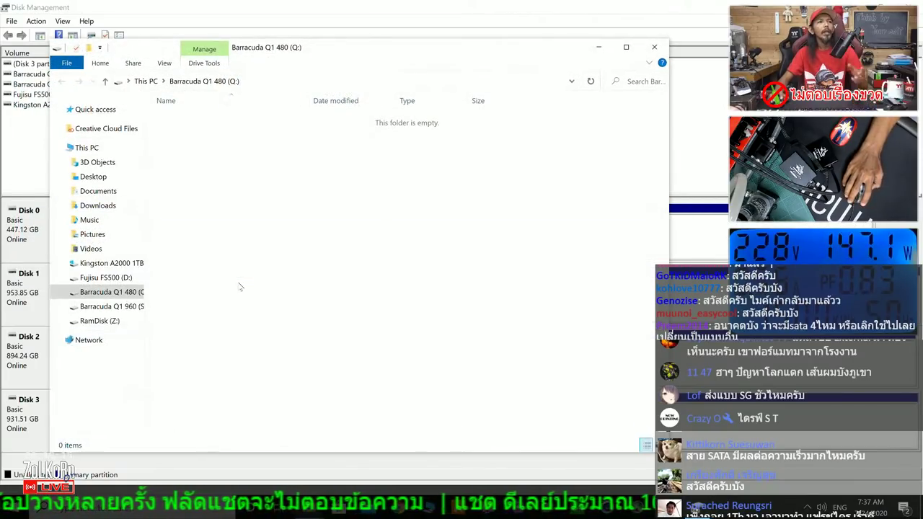
pyautogui.click(654, 47)
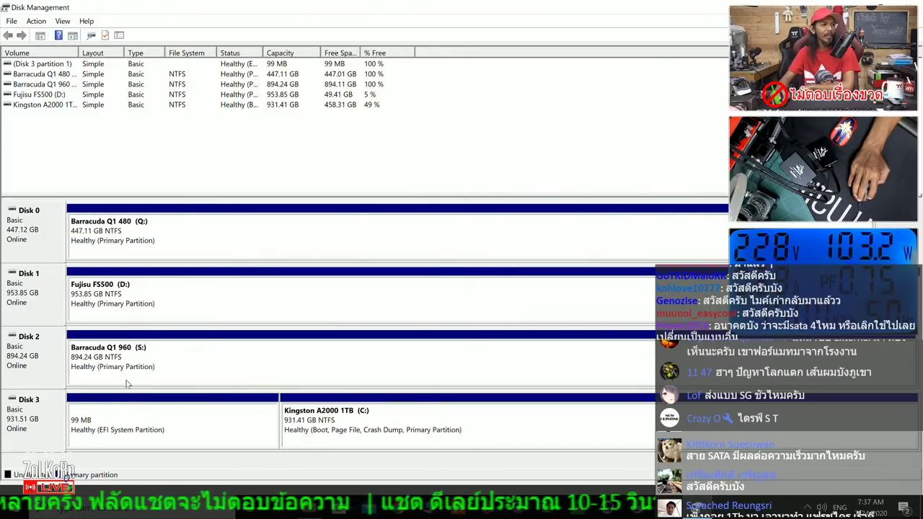
# Step: Change the drive letter of the Barracuda Q1 480 volume to T and close its empty folder window
pyautogui.rightClick(178, 238)
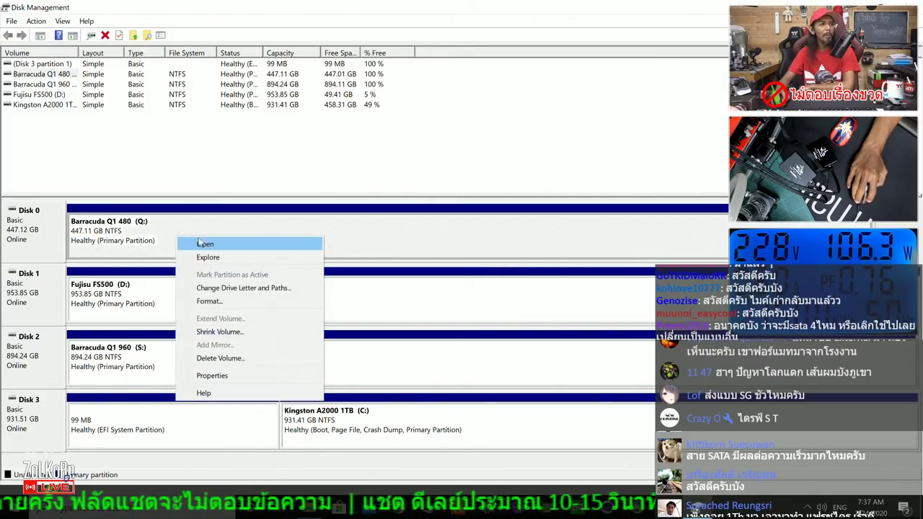
pyautogui.click(219, 288)
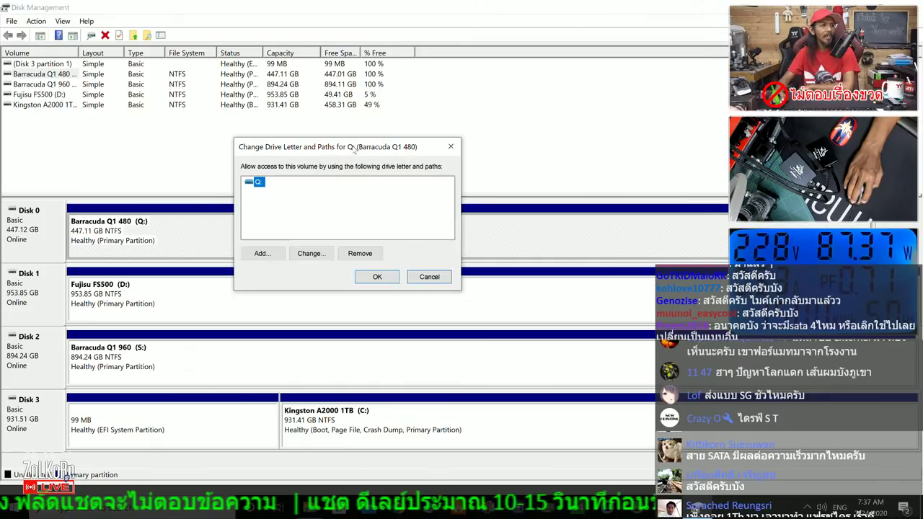
pyautogui.click(315, 255)
pyautogui.click(442, 202)
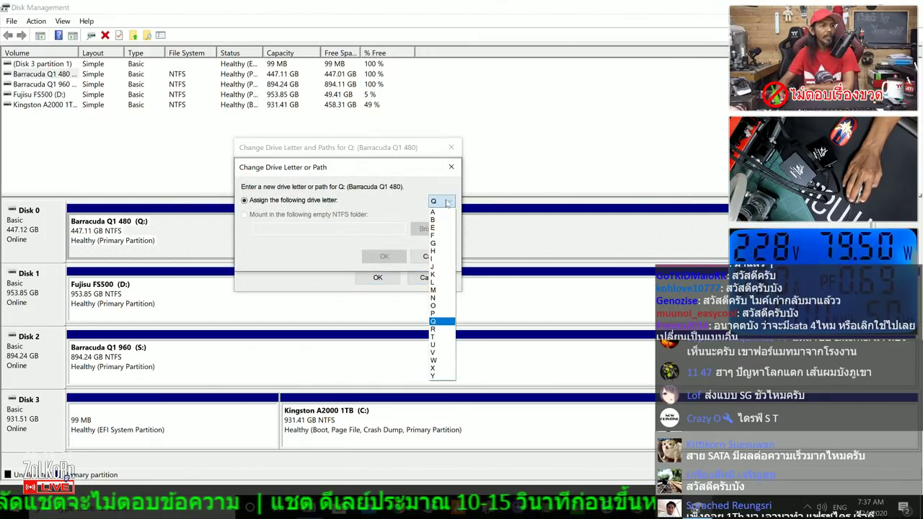
pyautogui.click(435, 337)
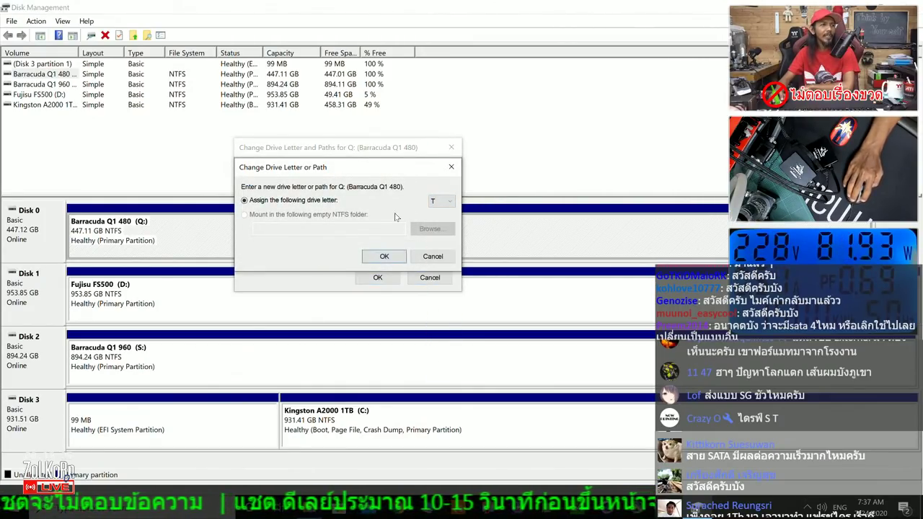
pyautogui.click(385, 258)
pyautogui.click(499, 339)
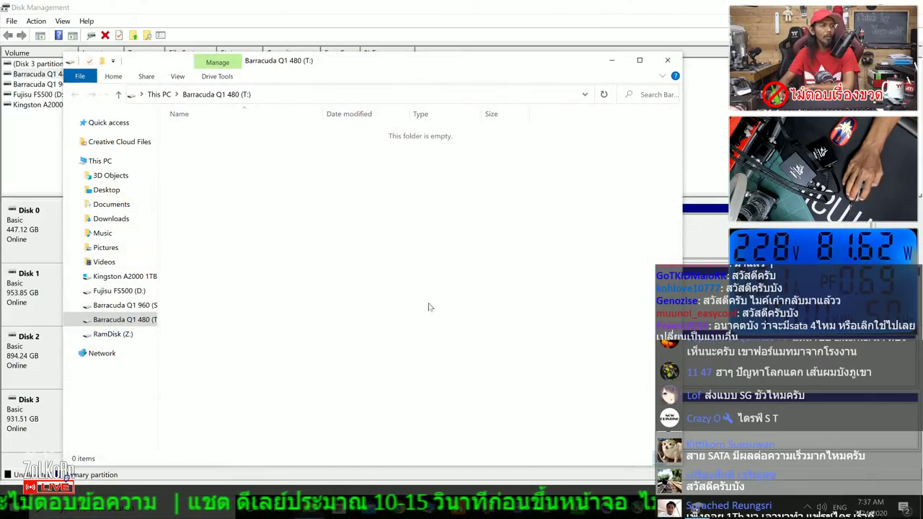
pyautogui.click(668, 62)
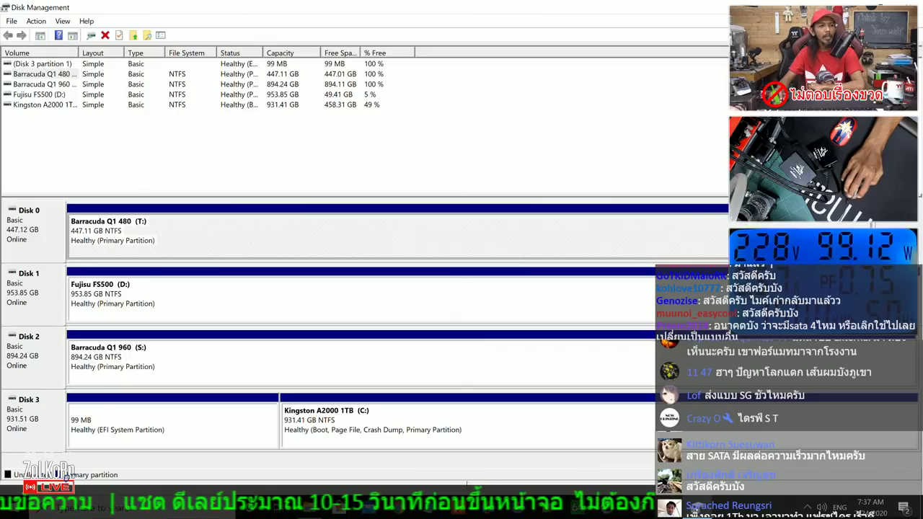
# Step: Check both Barracuda Q1 volumes among the drives in This PC, and close the File Explorer window
pyautogui.press('super+e')
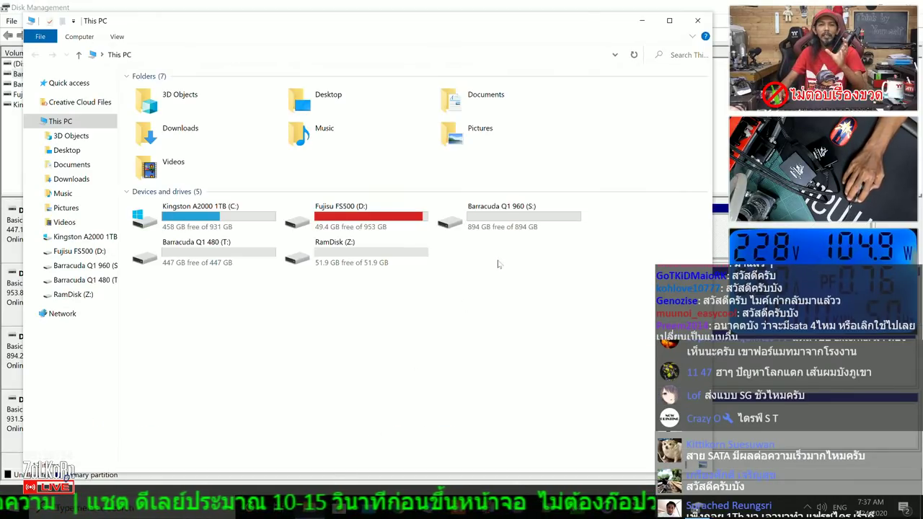
pyautogui.click(493, 219)
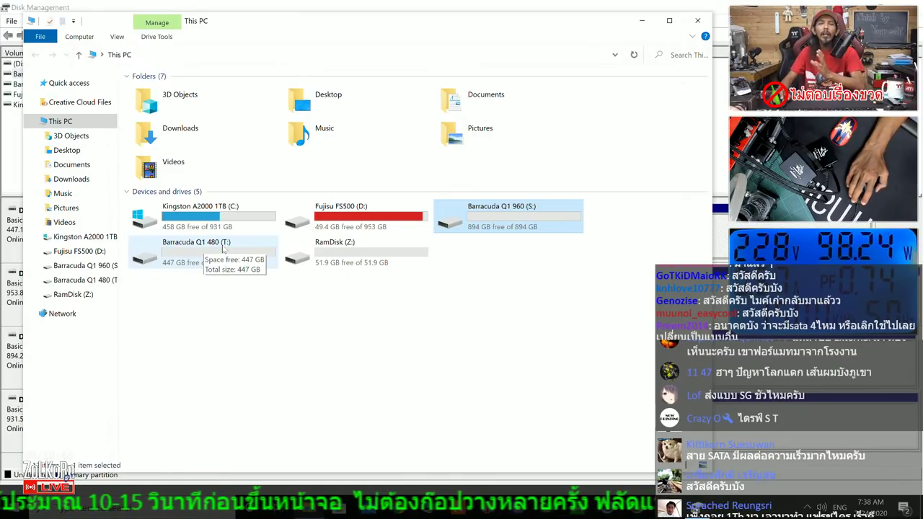
pyautogui.click(697, 20)
# Step: Show the desktop, switch to AIDA64 Engineer, run its program update and restart it to complete the update
pyautogui.press('super+d')
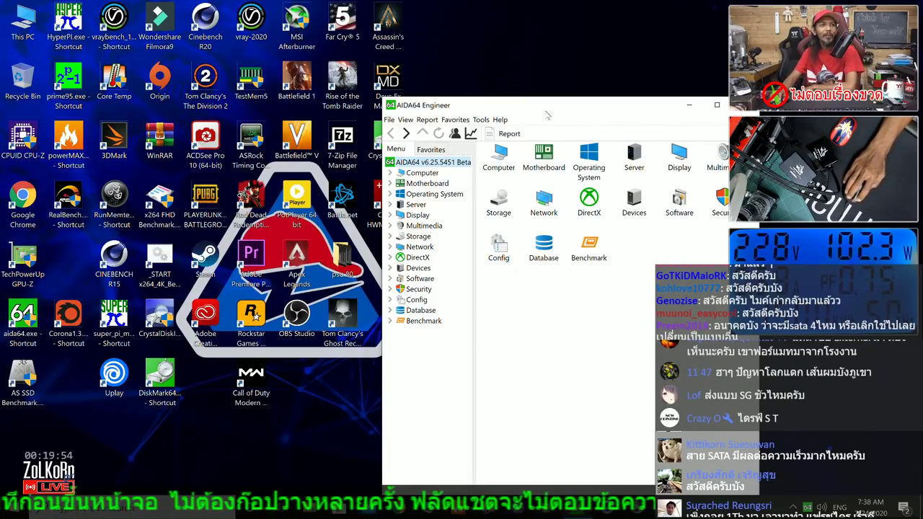
pyautogui.press('Return')
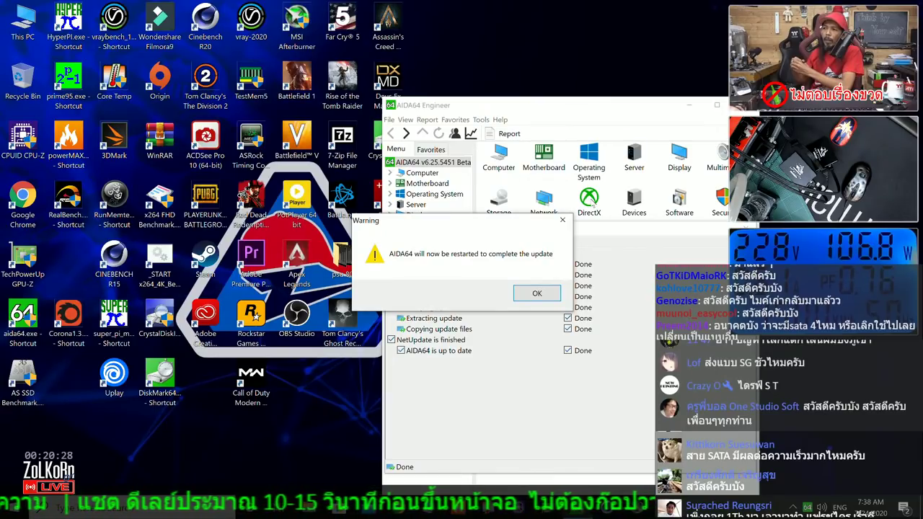
pyautogui.click(537, 295)
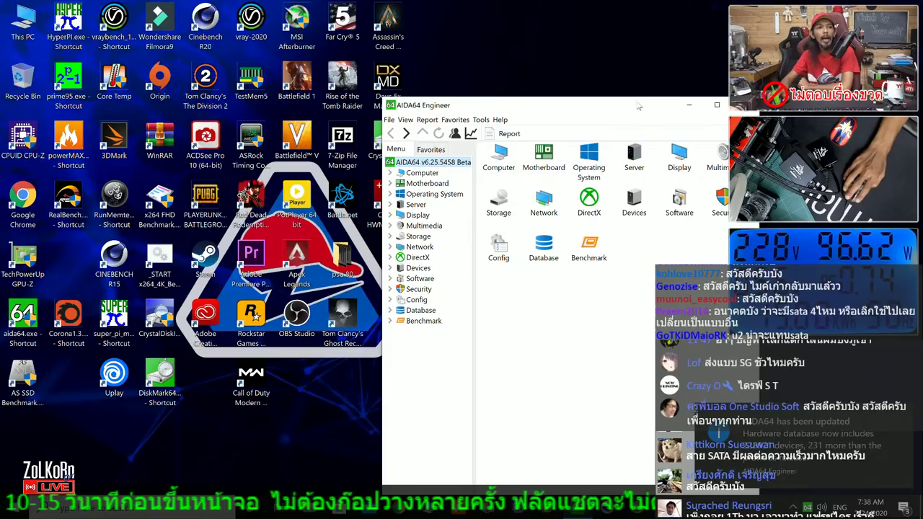
# Step: Examine the partition lists of the two Seagate BarraCuda Q1 SSDs among AIDA64's physical storage drives
pyautogui.moveTo(594, 112); pyautogui.dragTo(397, 57)
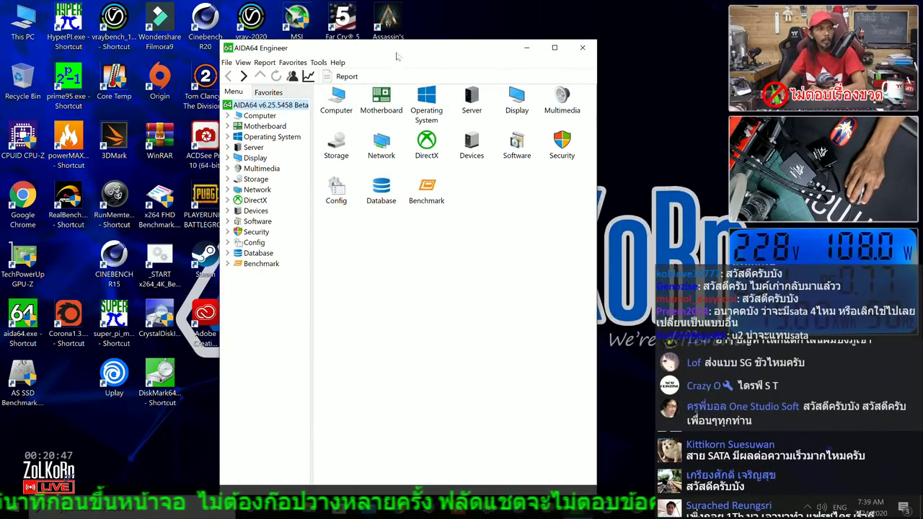
pyautogui.click(228, 180)
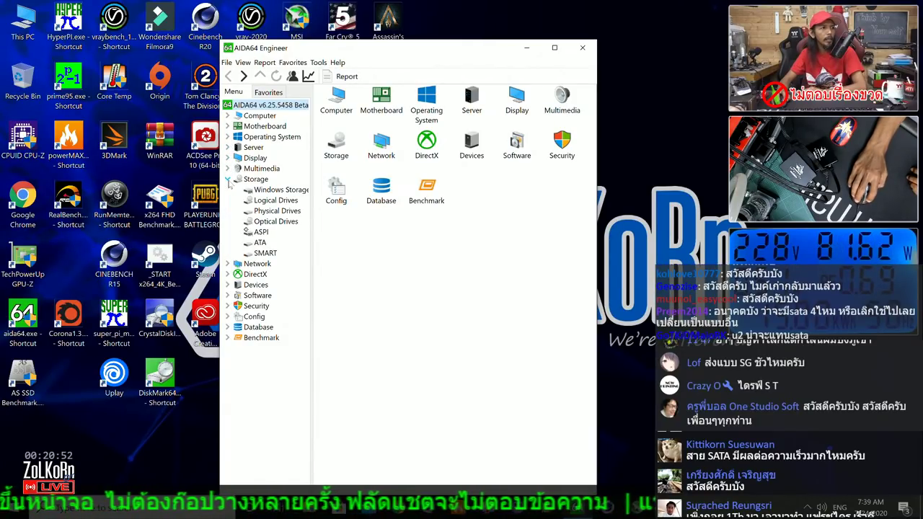
pyautogui.click(284, 212)
pyautogui.moveTo(442, 57); pyautogui.dragTo(408, 51)
pyautogui.click(360, 99)
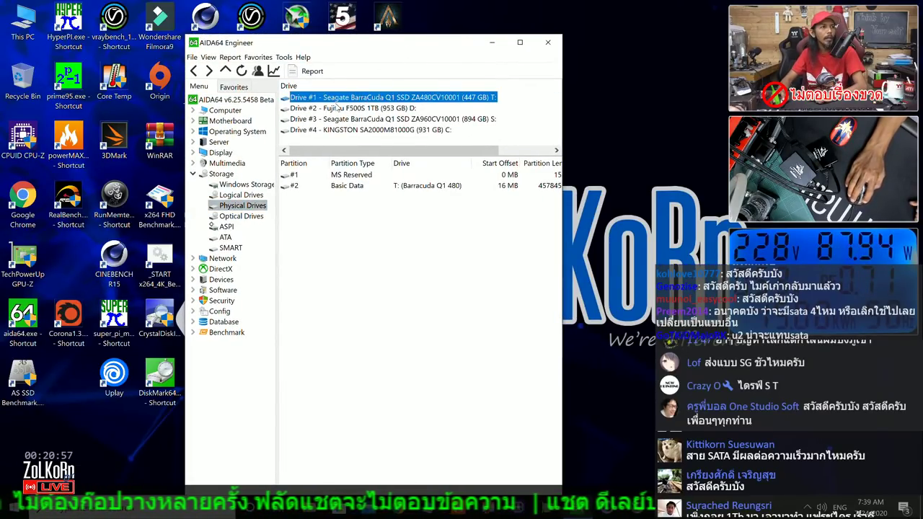
pyautogui.click(457, 120)
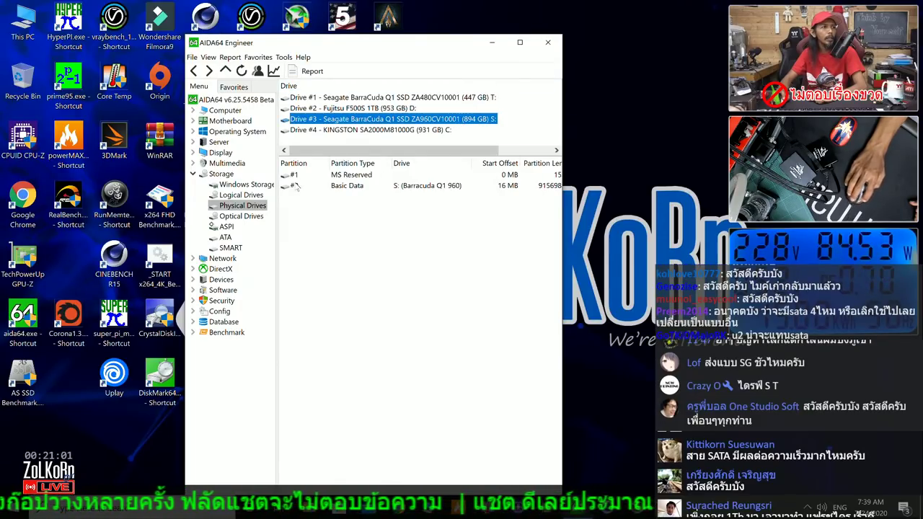
# Step: Review the ATA properties, device features and SSD features of the Seagate BarraCuda Q1 ZA480CV10001, widening the window to fit
pyautogui.press('Down')
pyautogui.press('Down')
pyautogui.press('Down')
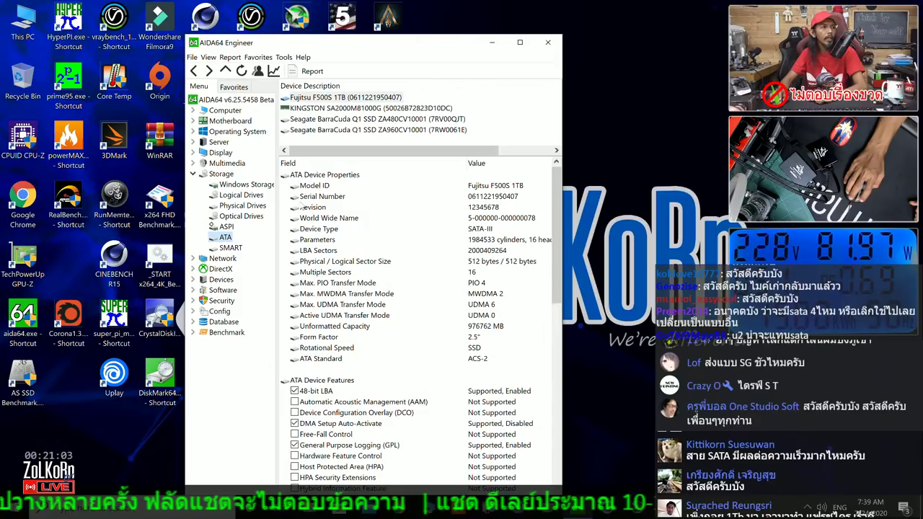
pyautogui.click(405, 120)
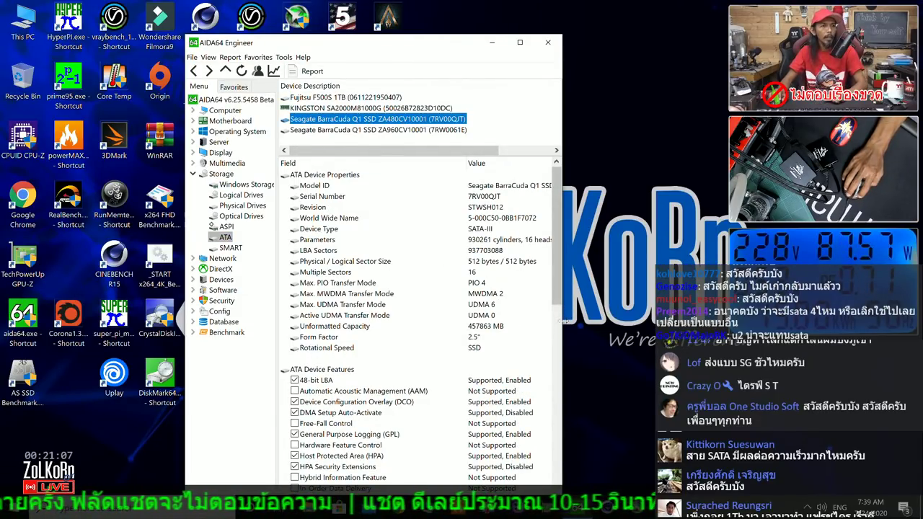
pyautogui.moveTo(564, 321); pyautogui.dragTo(615, 321)
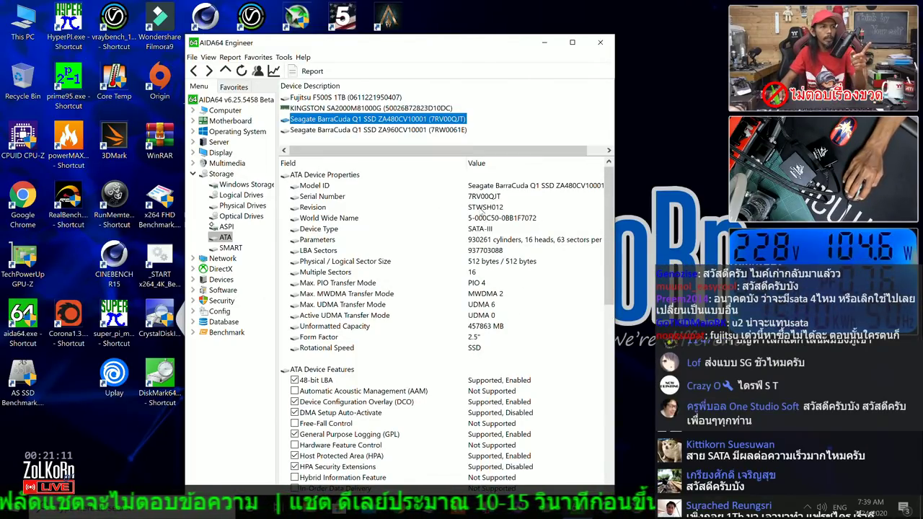
pyautogui.scroll(-1, 613, 272)
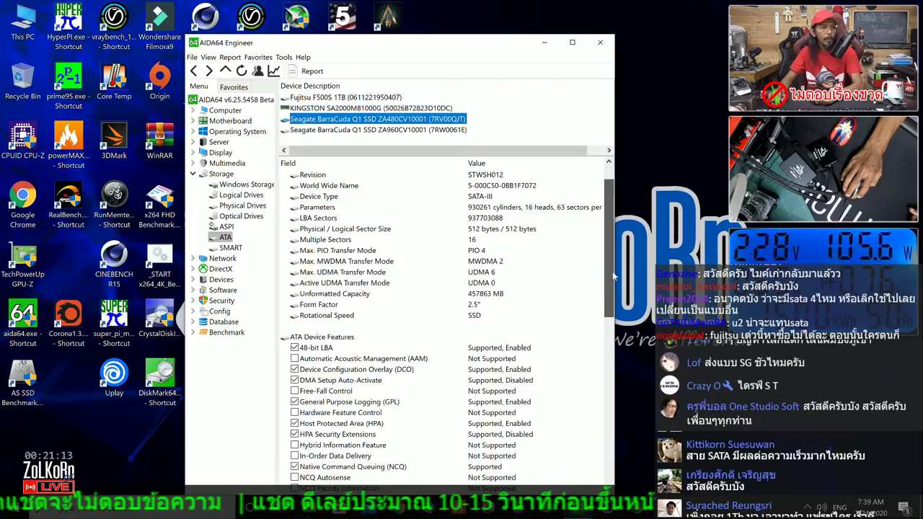
pyautogui.moveTo(613, 271); pyautogui.dragTo(618, 455)
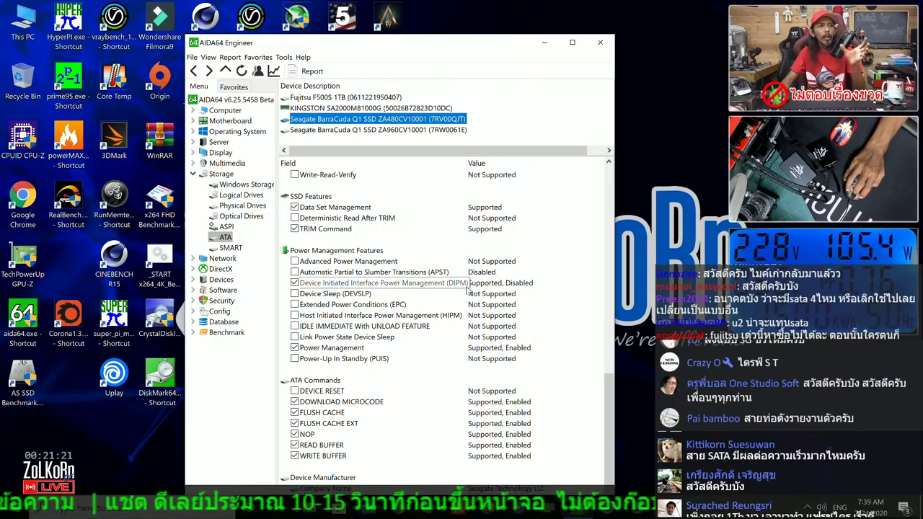
pyautogui.scroll(9, 467, 287)
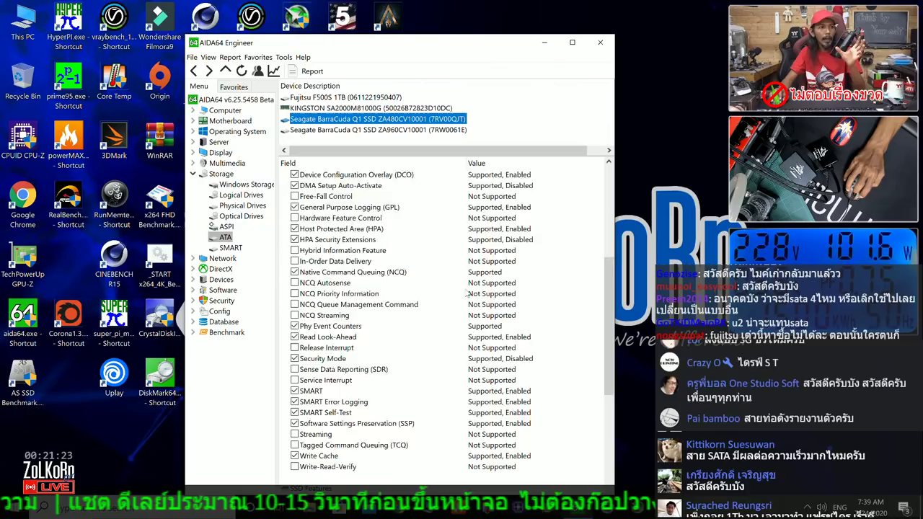
pyautogui.scroll(7, 468, 293)
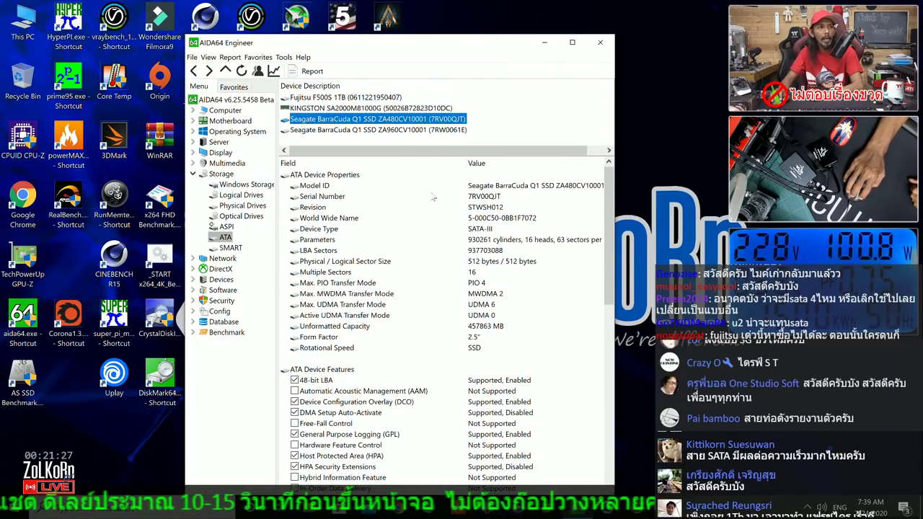
# Step: Review the ATA properties and features of the Seagate BarraCuda Q1 ZA960CV10001, and close AIDA64
pyautogui.click(418, 131)
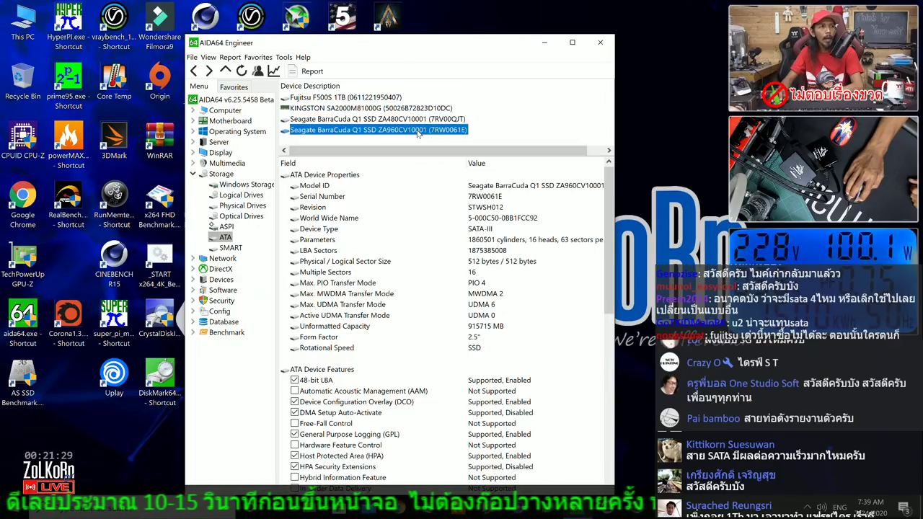
pyautogui.moveTo(608, 216); pyautogui.dragTo(617, 435)
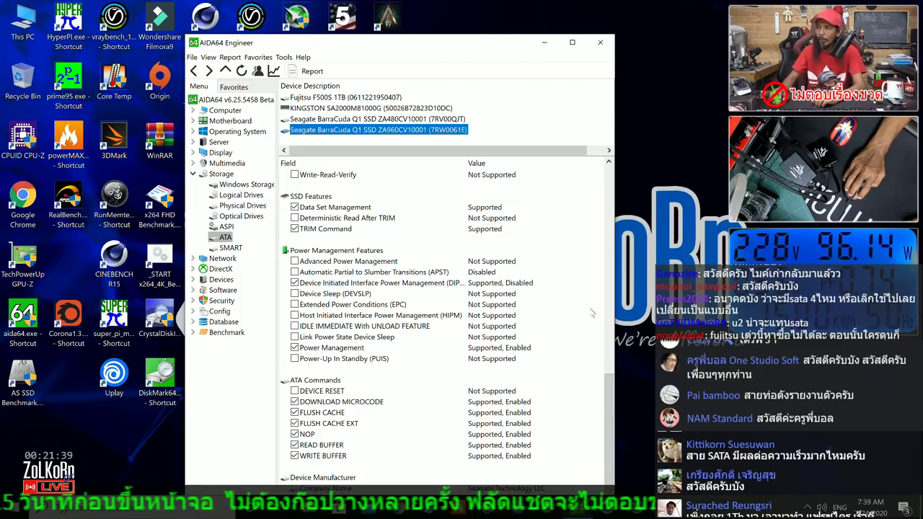
pyautogui.click(608, 46)
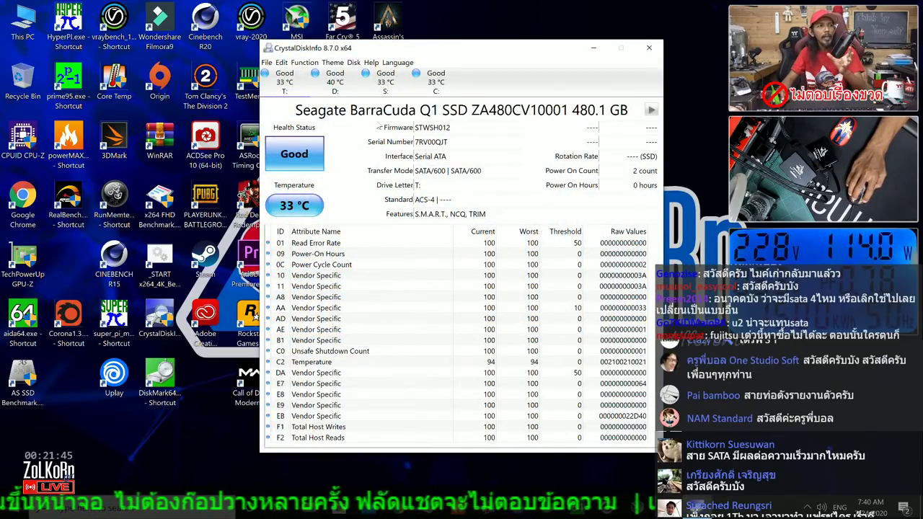
# Step: Switch to CrystalDiskInfo and examine the health, interface, features and power-on count of drives T: and S:, keeping its window aside
pyautogui.moveTo(510, 56); pyautogui.dragTo(399, 62)
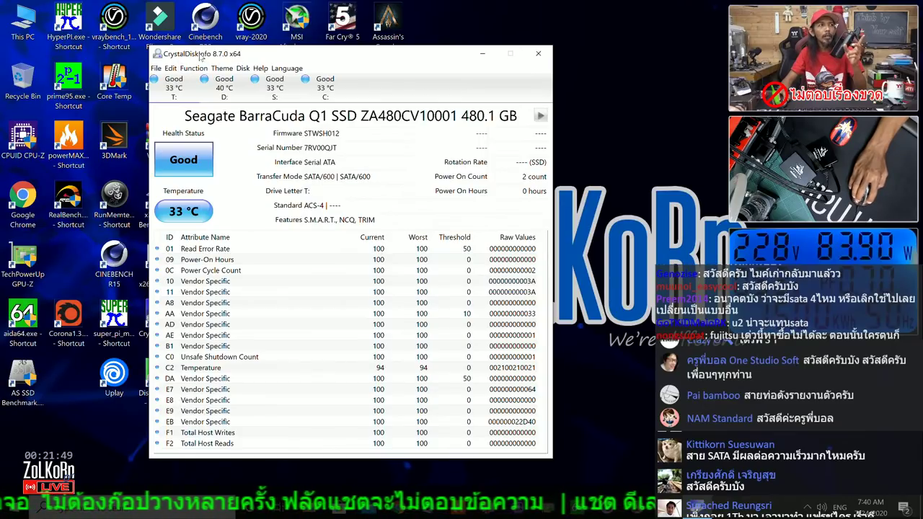
pyautogui.moveTo(525, 147); pyautogui.dragTo(601, 144)
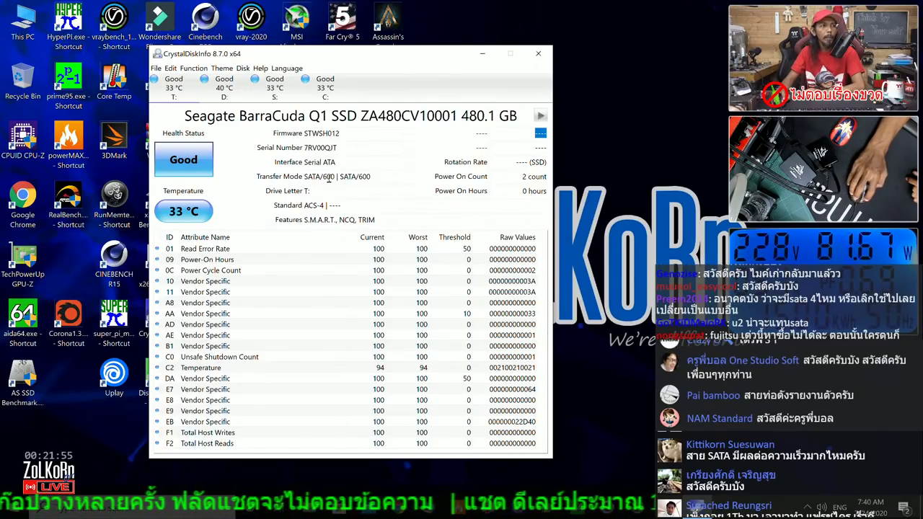
pyautogui.moveTo(306, 163); pyautogui.dragTo(324, 223)
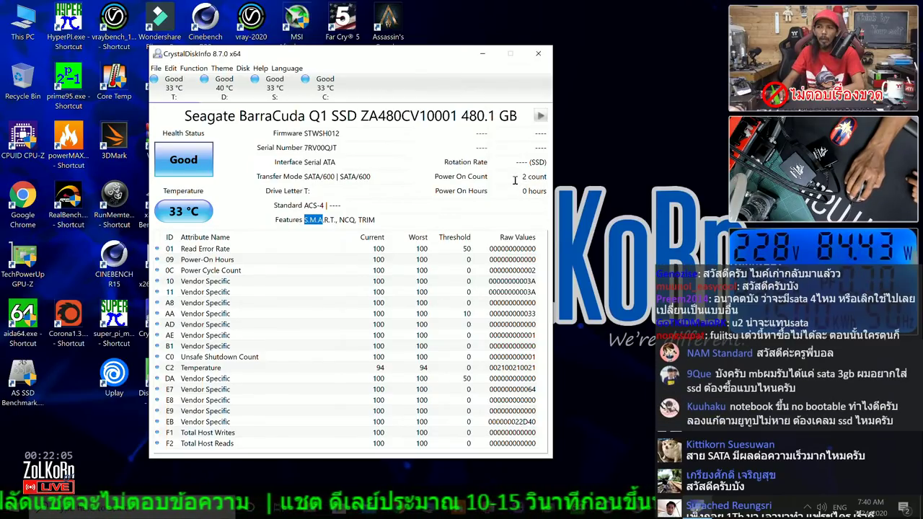
pyautogui.moveTo(521, 177); pyautogui.dragTo(551, 179)
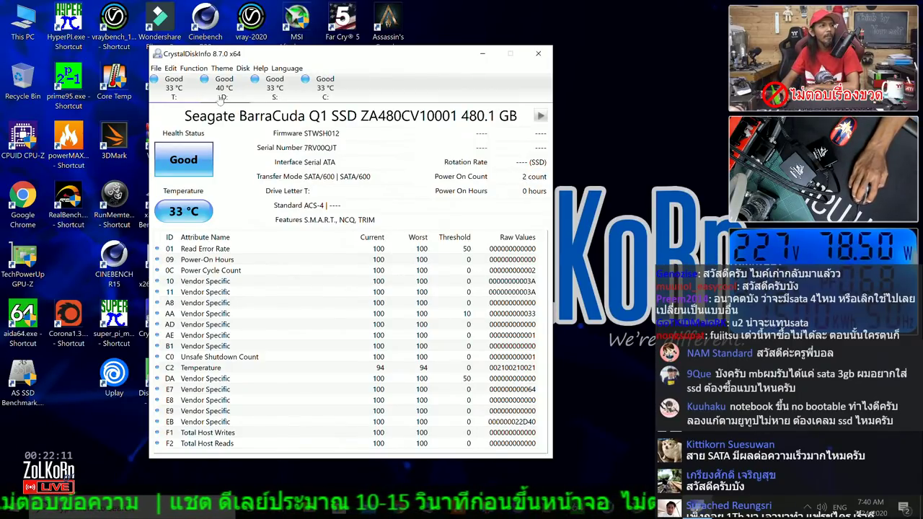
pyautogui.click(274, 83)
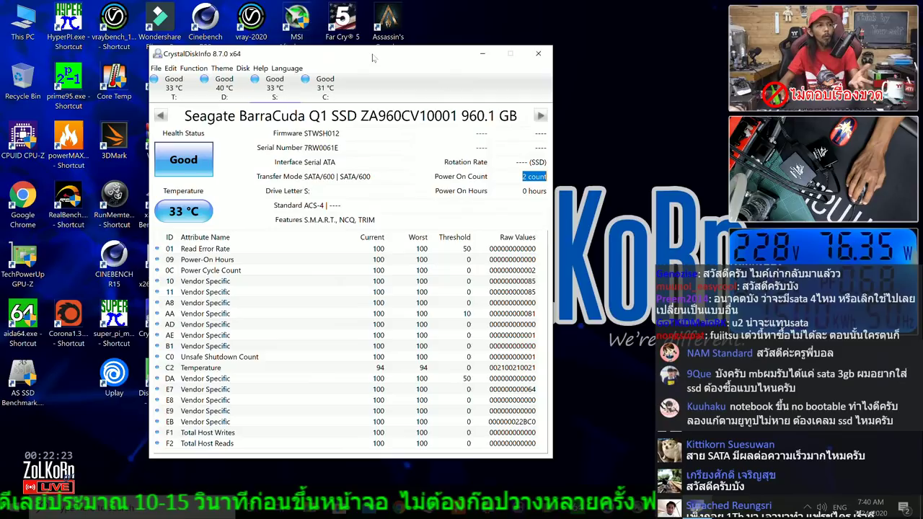
pyautogui.moveTo(373, 58); pyautogui.dragTo(699, 36)
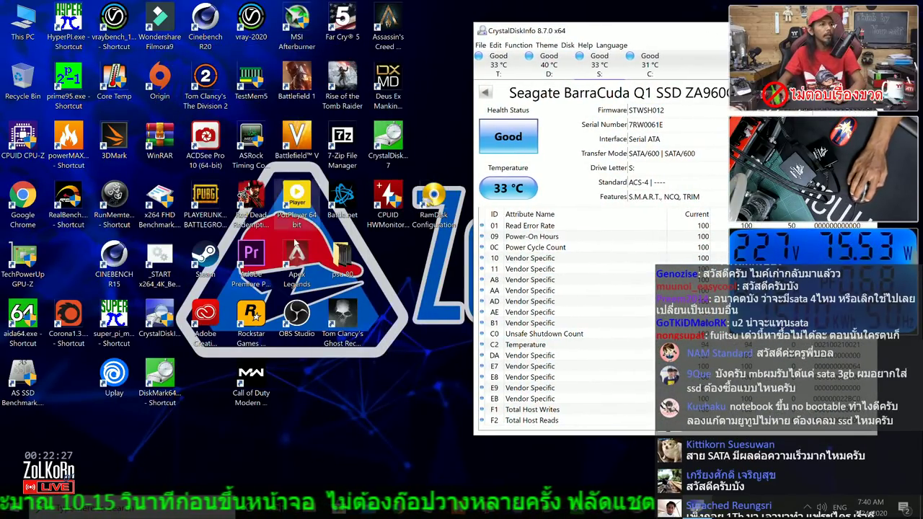
# Step: Open AS SSD Benchmark beside CrystalDiskInfo and select the S: Seagate BarraCuda Q1 SSD ZA960 as the drive to test
pyautogui.doubleClick(23, 369)
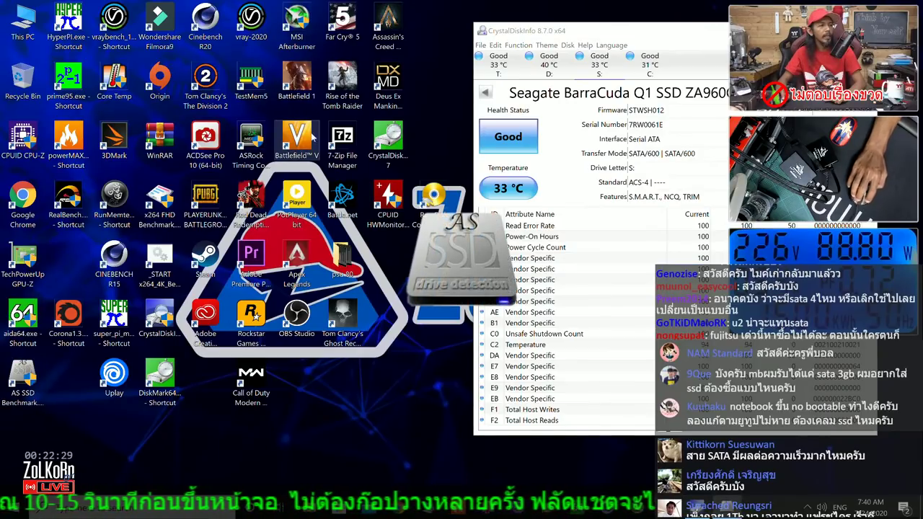
pyautogui.moveTo(250, 109); pyautogui.dragTo(173, 43)
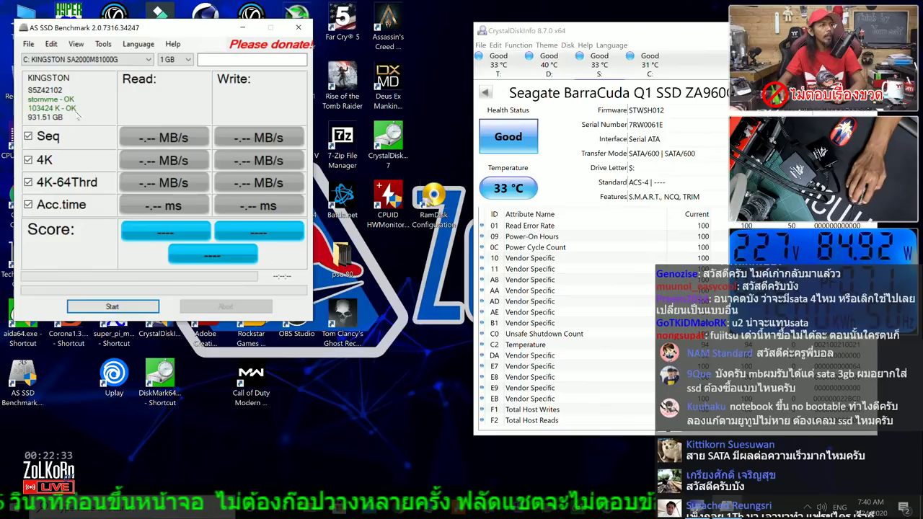
pyautogui.click(87, 59)
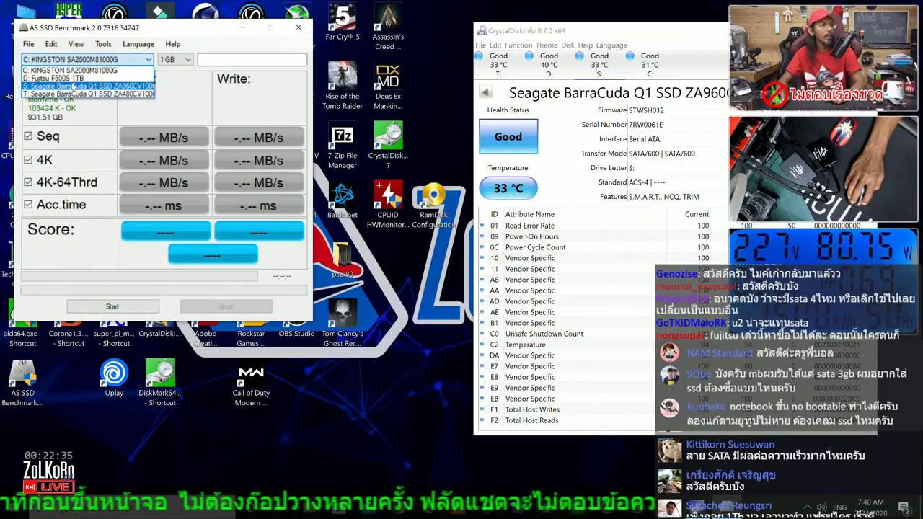
pyautogui.click(73, 86)
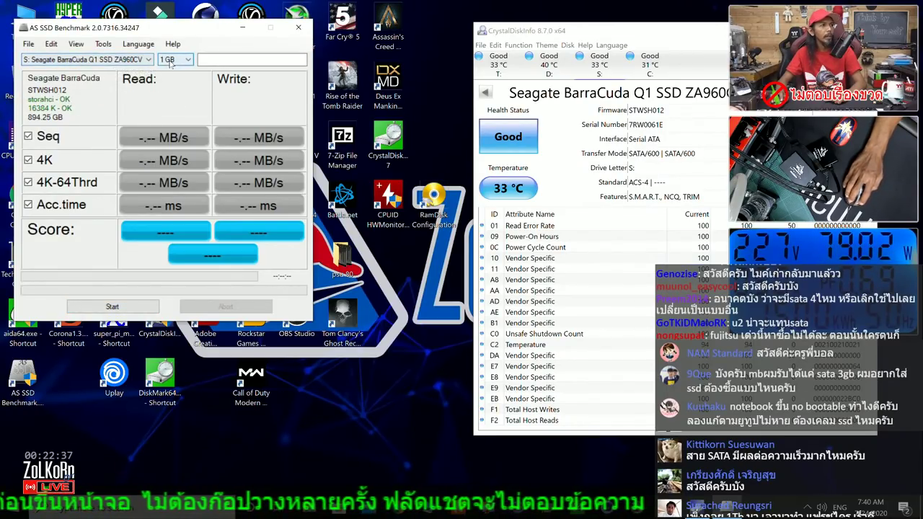
# Step: Run the AS SSD benchmark on the S: drive and monitor Disk 2 (S:) in Task Manager's performance view
pyautogui.click(113, 307)
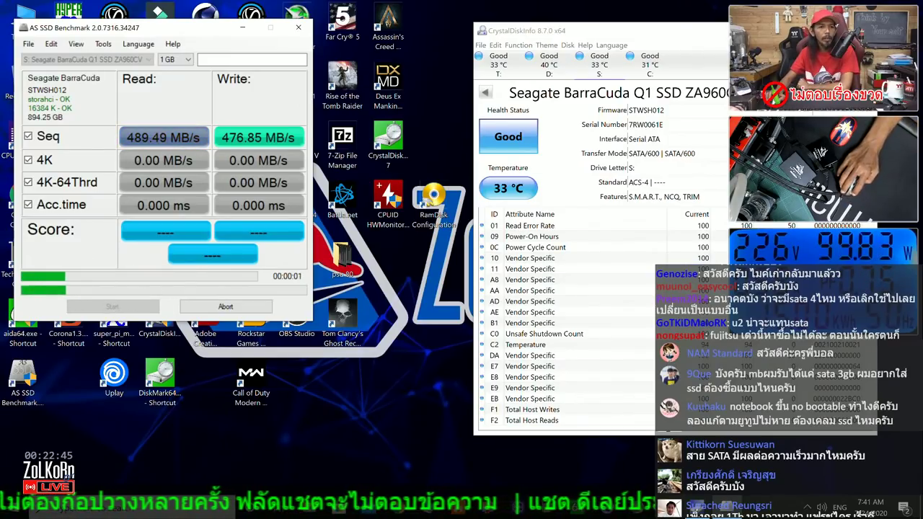
pyautogui.rightClick(746, 512)
pyautogui.click(775, 454)
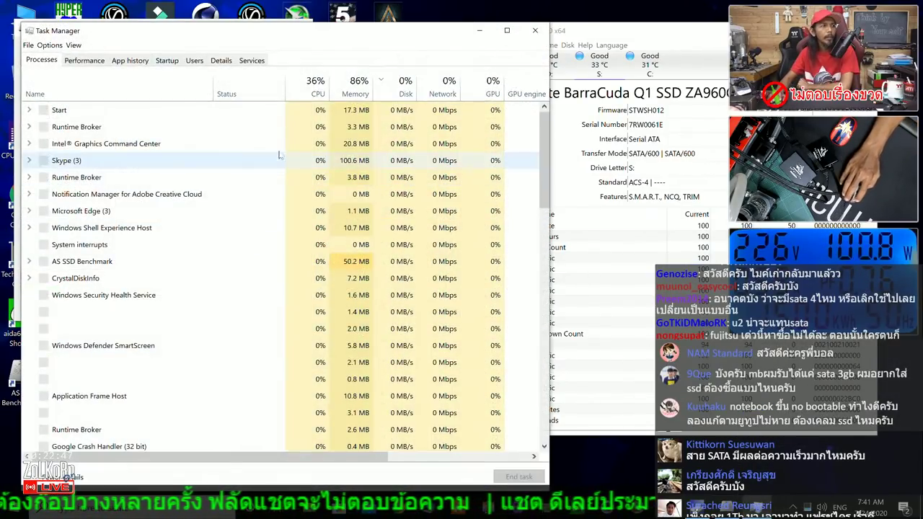
pyautogui.click(85, 60)
pyautogui.moveTo(254, 36); pyautogui.dragTo(393, 160)
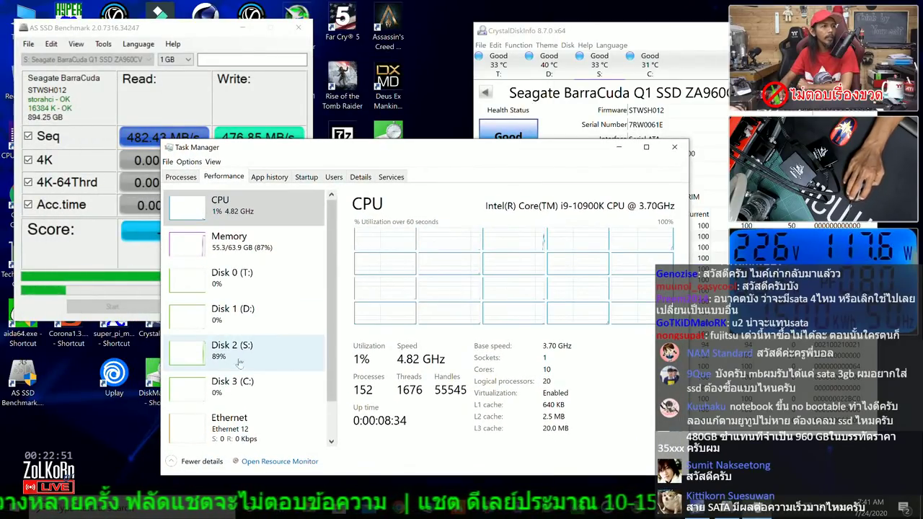
pyautogui.click(231, 348)
pyautogui.moveTo(465, 157); pyautogui.dragTo(448, 176)
pyautogui.click(180, 29)
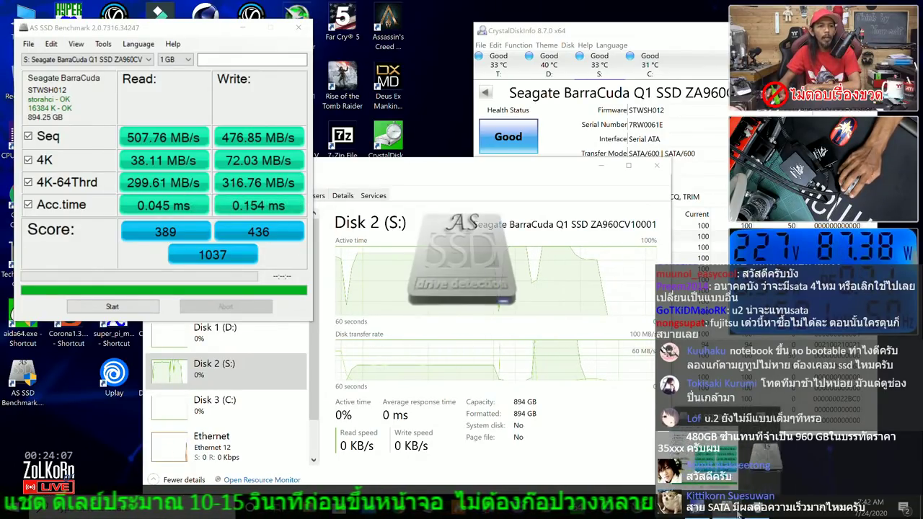
# Step: Place a second AS SSD window beside the first, select the T: Seagate BarraCuda Q1 SSD ZA480, and display Disk 0 (T:) in Task Manager
pyautogui.moveTo(239, 120); pyautogui.dragTo(441, 26)
pyautogui.click(390, 57)
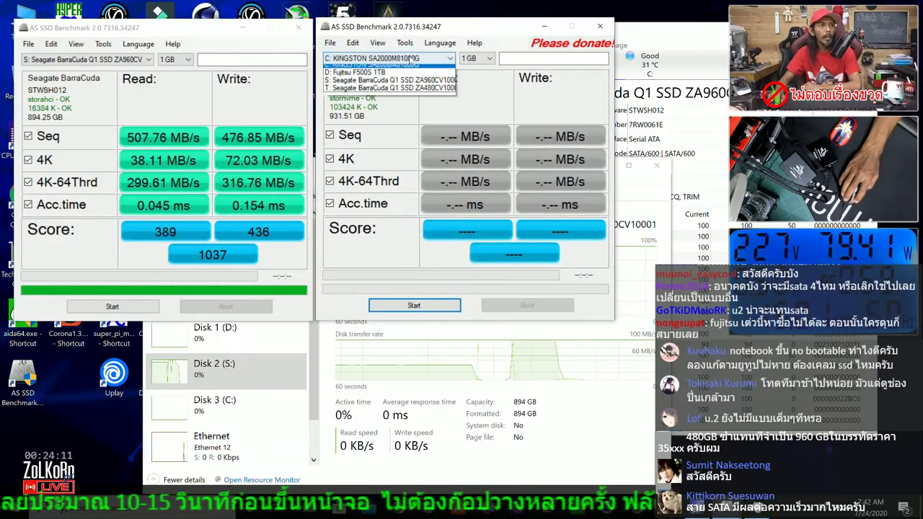
pyautogui.click(370, 94)
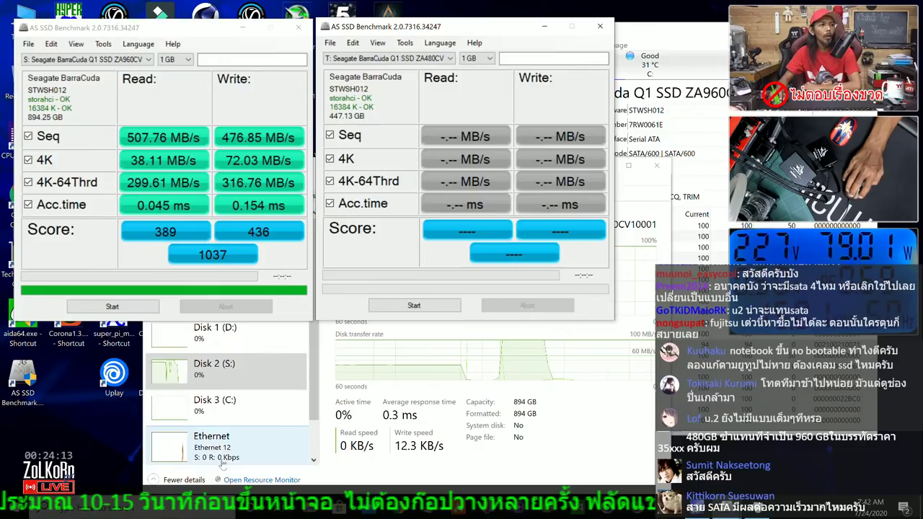
pyautogui.click(316, 393)
pyautogui.click(210, 297)
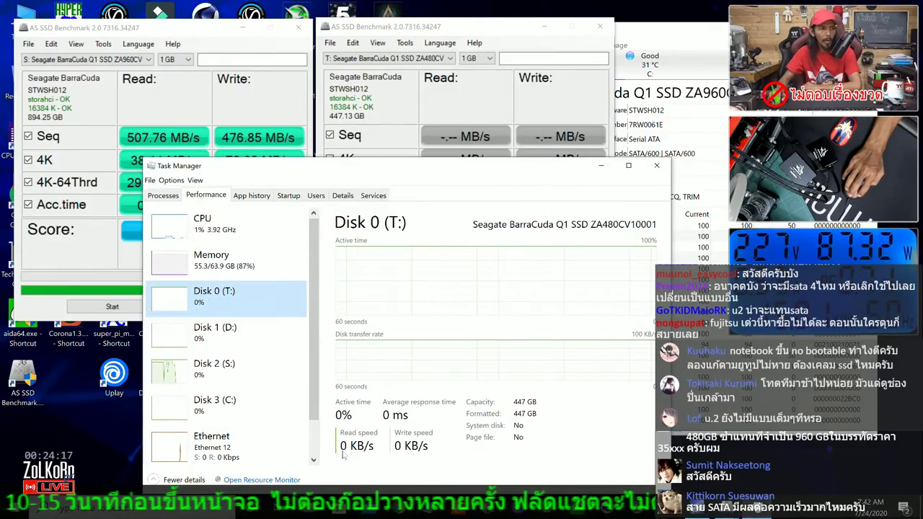
pyautogui.click(451, 33)
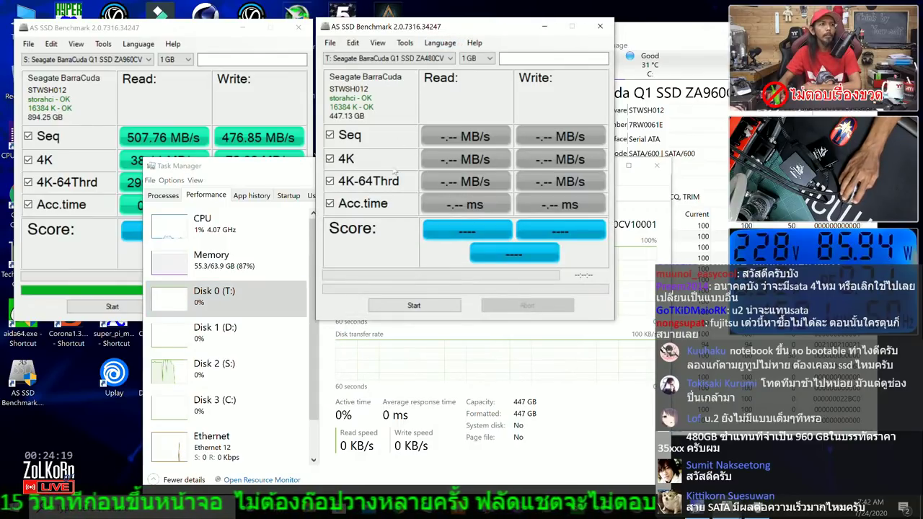
# Step: Close CrystalDiskInfo and run the AS SSD benchmark on the T: drive
pyautogui.click(195, 54)
pyautogui.click(676, 31)
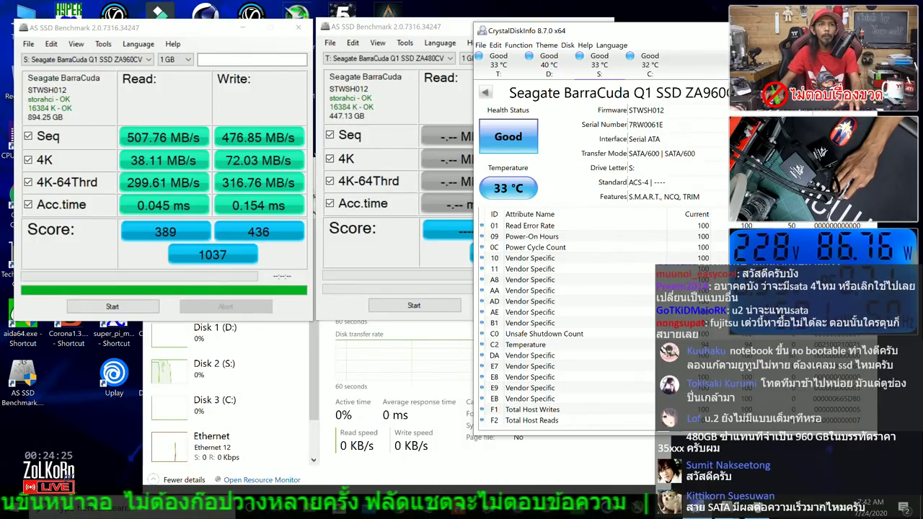
pyautogui.hotkey('alt', 'F4')
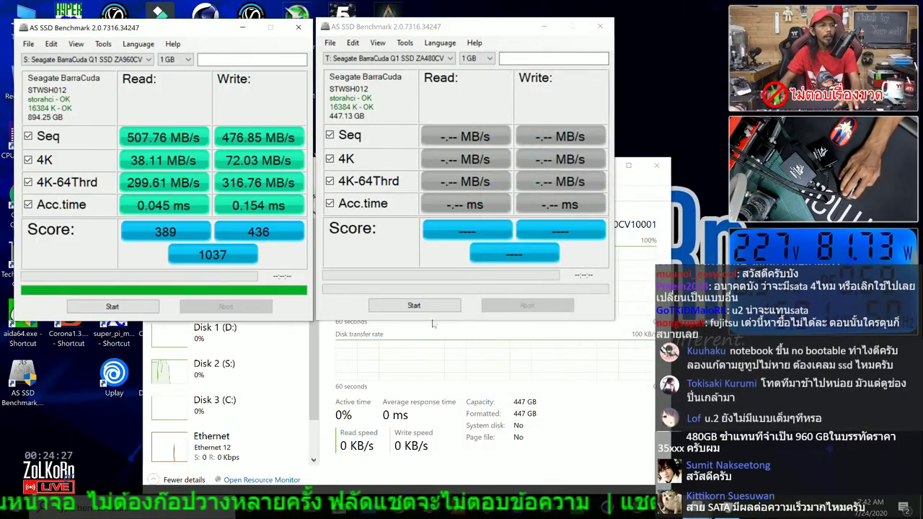
pyautogui.click(414, 306)
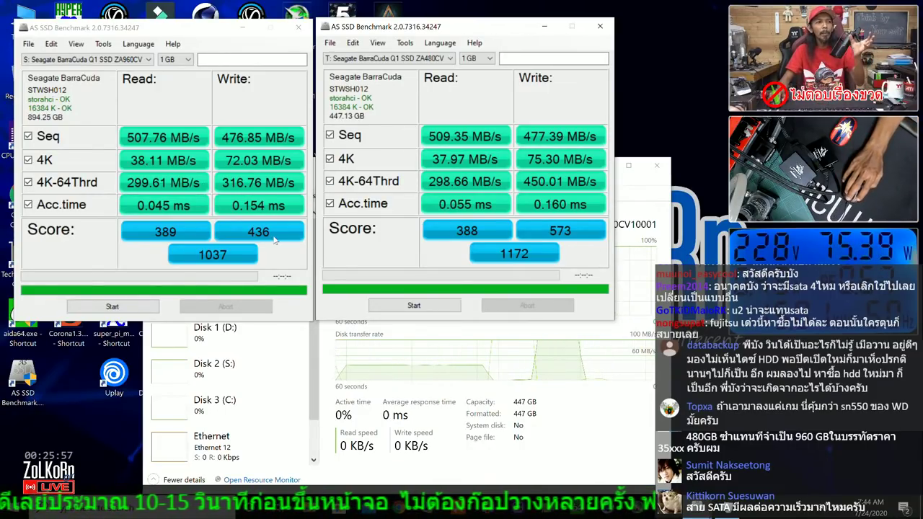
# Step: Move Task Manager aside and line up the two AS SSD result windows side by side
pyautogui.click(610, 457)
pyautogui.moveTo(495, 168); pyautogui.dragTo(436, 333)
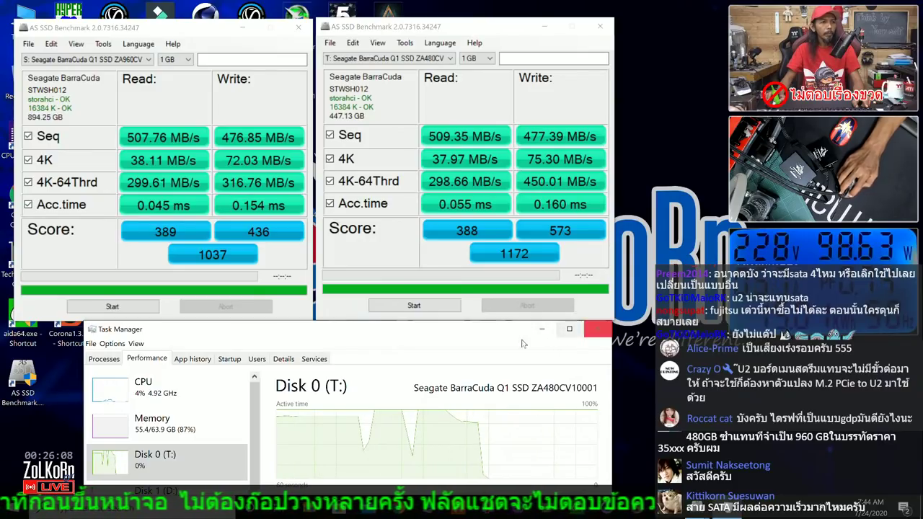
pyautogui.moveTo(463, 336); pyautogui.dragTo(740, 186)
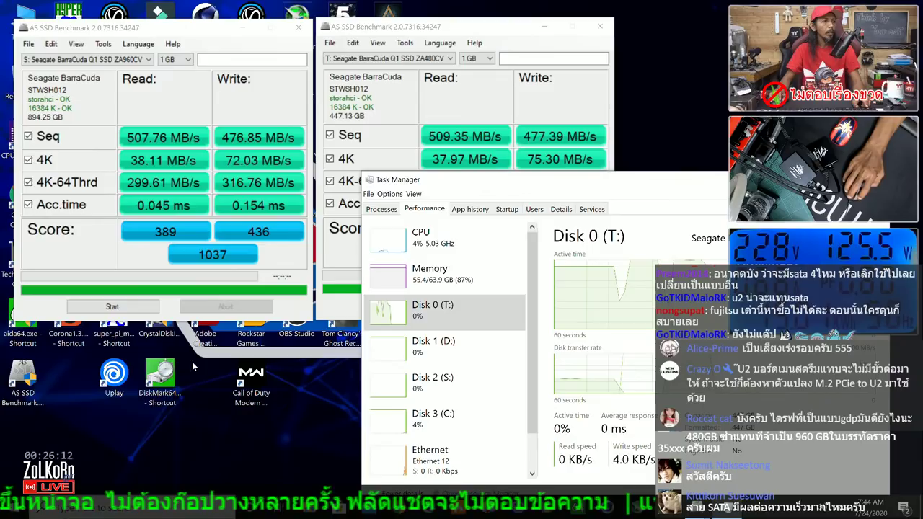
pyautogui.doubleClick(160, 376)
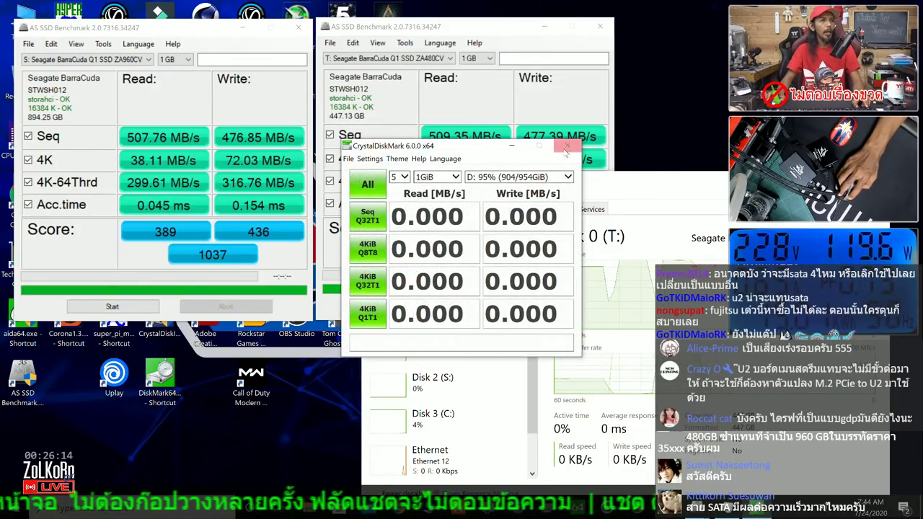
pyautogui.click(567, 148)
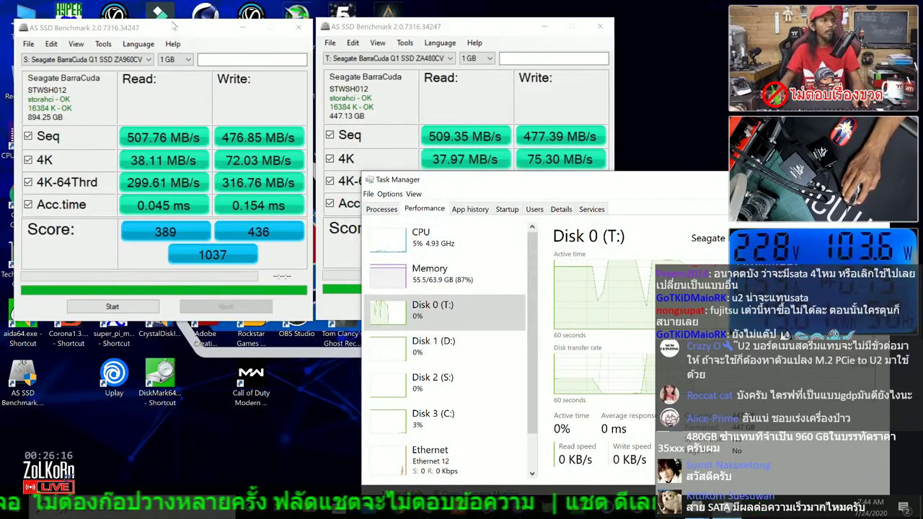
pyautogui.moveTo(173, 26); pyautogui.dragTo(466, 56)
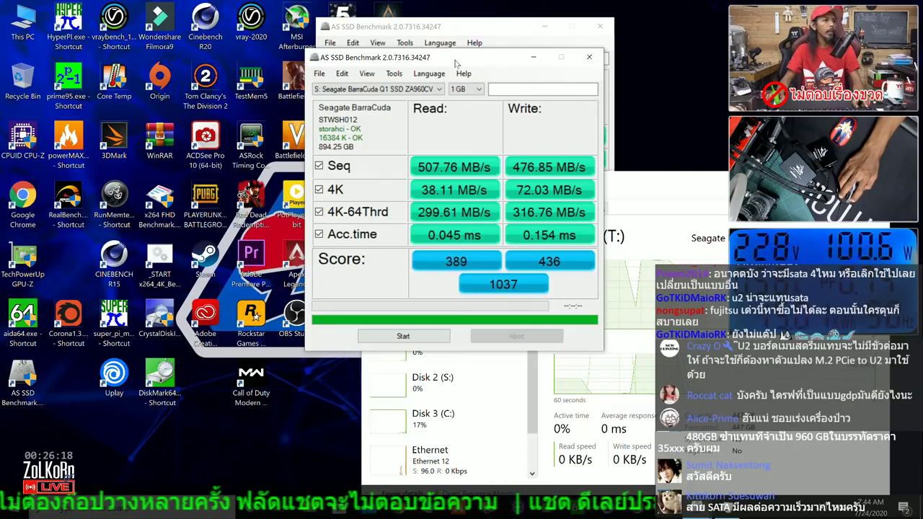
pyautogui.moveTo(451, 66); pyautogui.dragTo(172, 30)
pyautogui.moveTo(409, 29)
pyautogui.mouseDown()
pyautogui.moveTo(567, 30)
pyautogui.moveTo(406, 24)
pyautogui.mouseUp()
# Step: Open CrystalDiskMark 7.0.0 without its Comment box and place it over the lower part of the S: AS SSD window
pyautogui.doubleClick(377, 142)
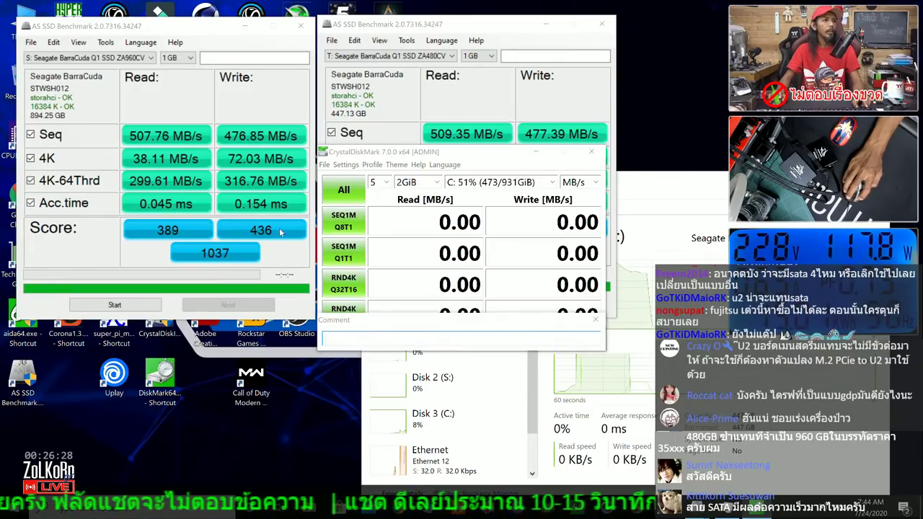
pyautogui.moveTo(603, 338); pyautogui.dragTo(505, 381)
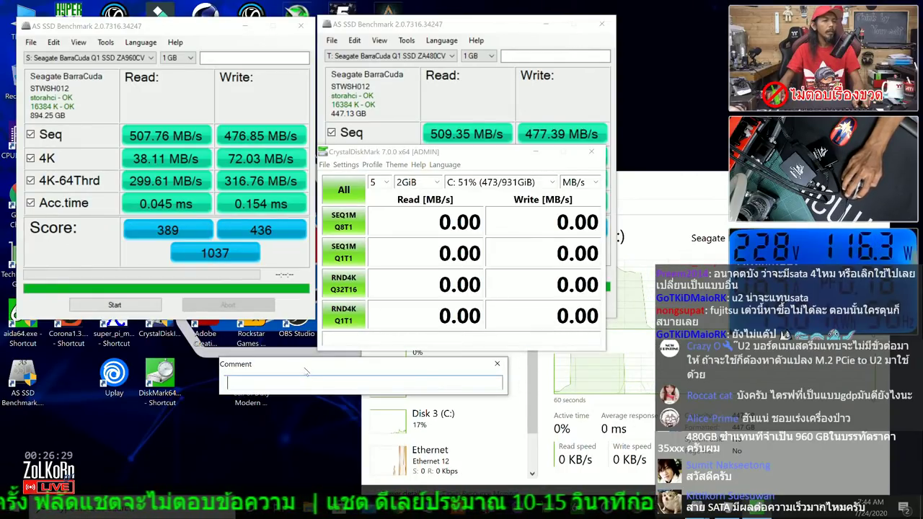
pyautogui.click(497, 364)
pyautogui.moveTo(473, 160); pyautogui.dragTo(170, 287)
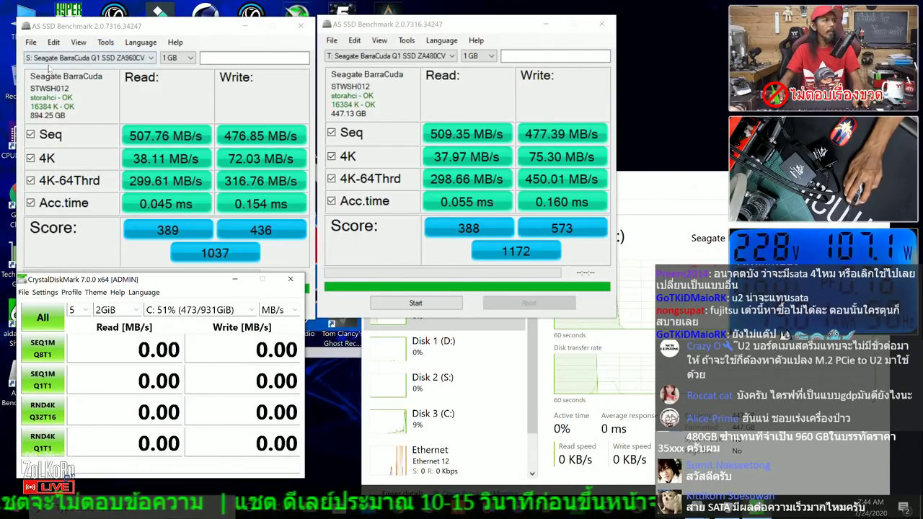
# Step: Run all CrystalDiskMark tests on drive S: and display Disk 2 (S:) in Task Manager
pyautogui.click(180, 310)
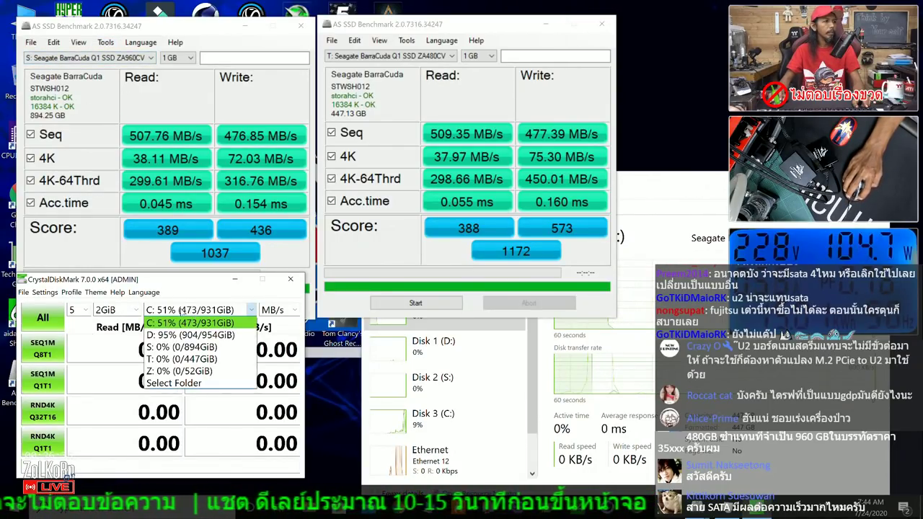
pyautogui.click(181, 347)
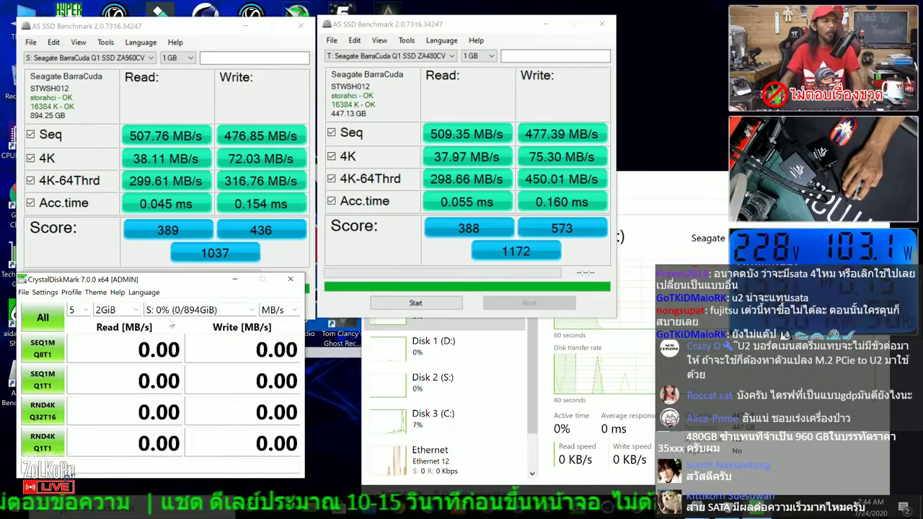
pyautogui.click(43, 318)
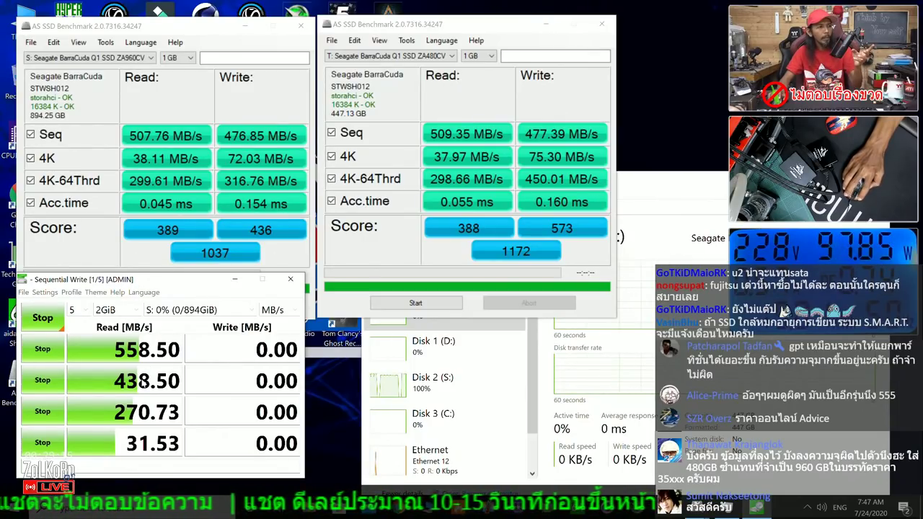
pyautogui.moveTo(144, 383)
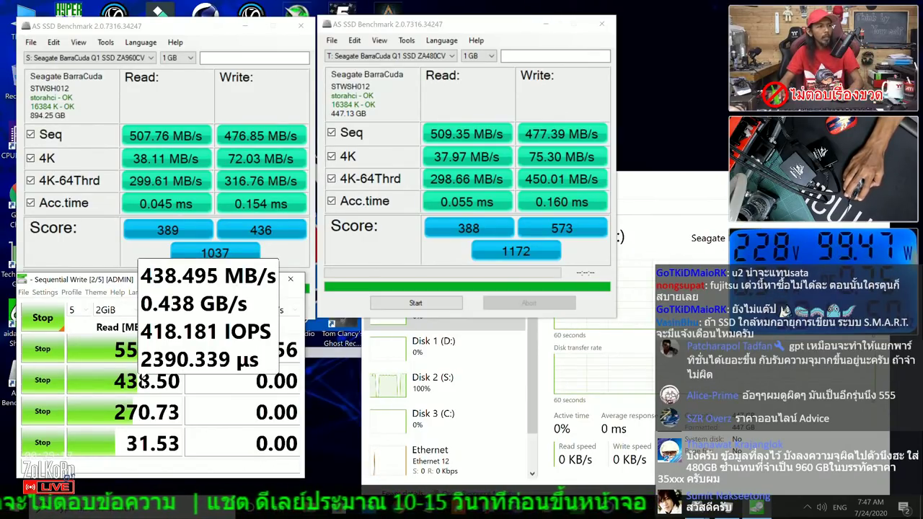
pyautogui.moveTo(142, 362)
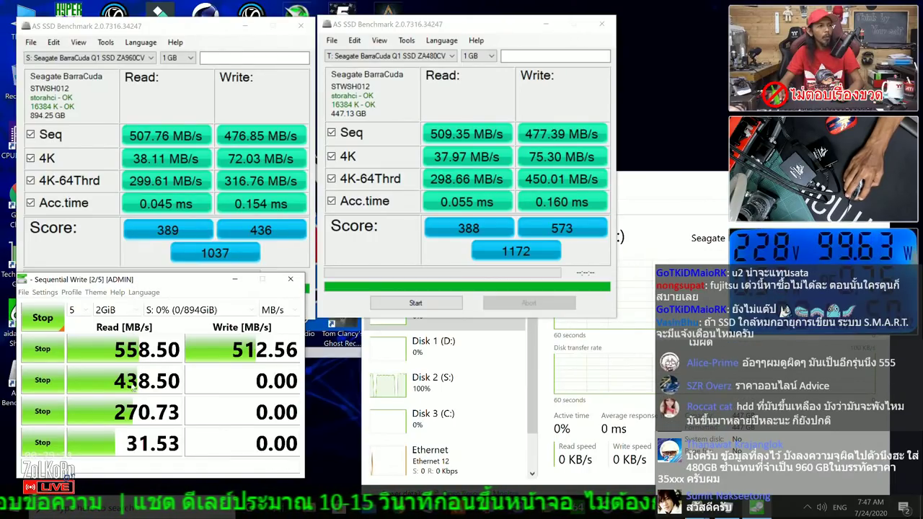
pyautogui.moveTo(127, 402)
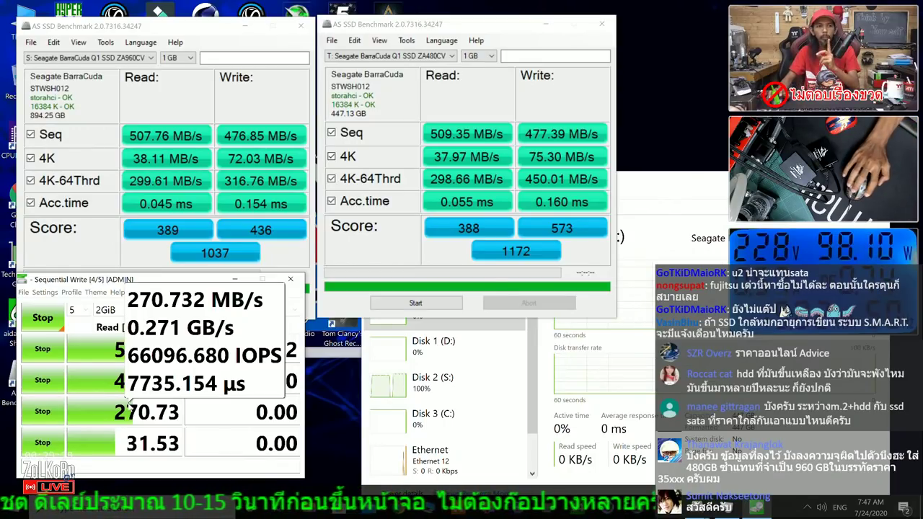
pyautogui.click(433, 383)
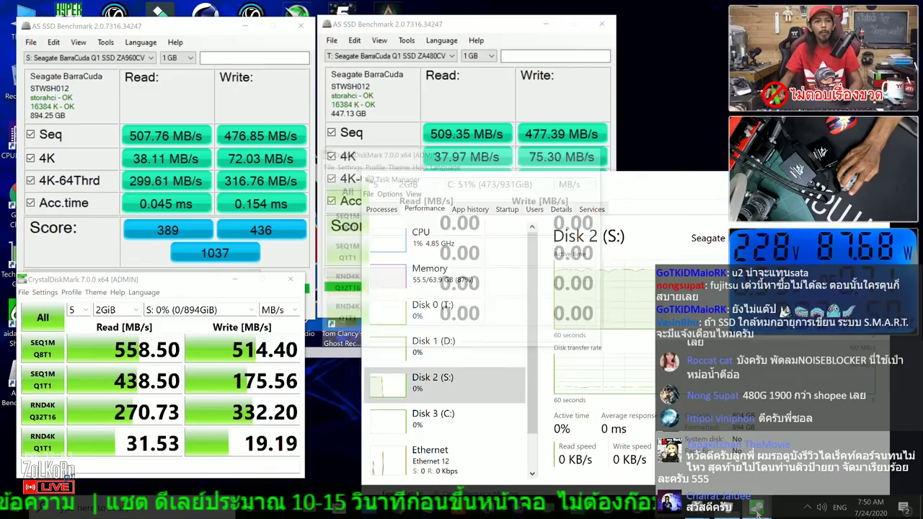
# Step: Place a second CrystalDiskMark 7.0.0 window beside the first and select drive T: as its test target
pyautogui.moveTo(453, 151); pyautogui.dragTo(446, 280)
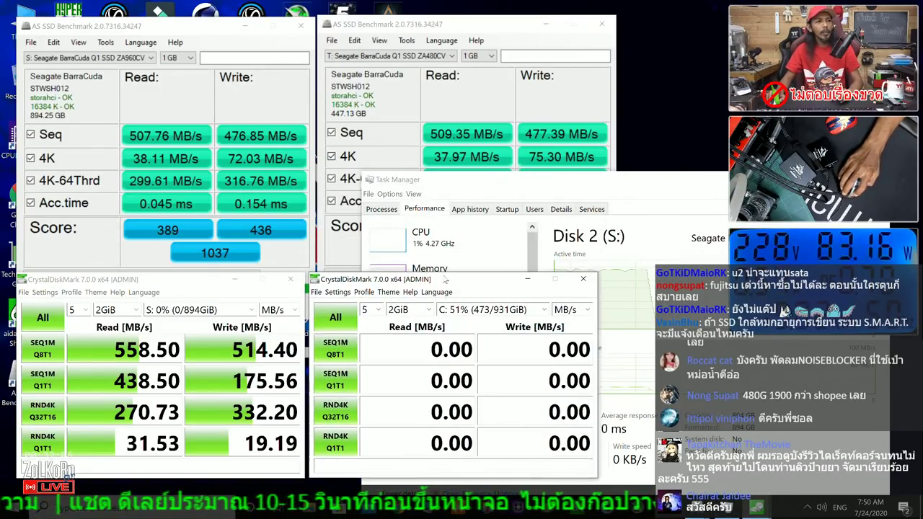
pyautogui.click(455, 303)
pyautogui.click(476, 354)
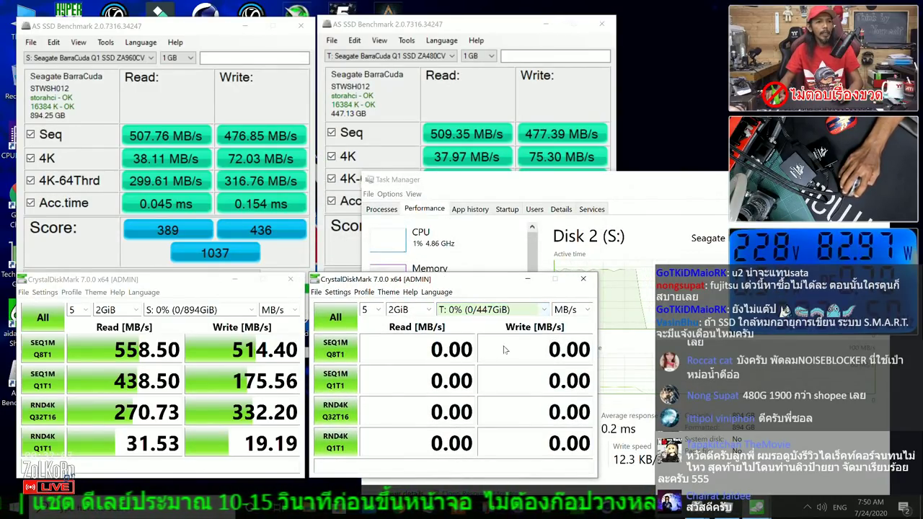
# Step: Move Task Manager above the second CrystalDiskMark window and display Disk 0 (T:)
pyautogui.click(681, 195)
pyautogui.moveTo(553, 189); pyautogui.dragTo(535, 19)
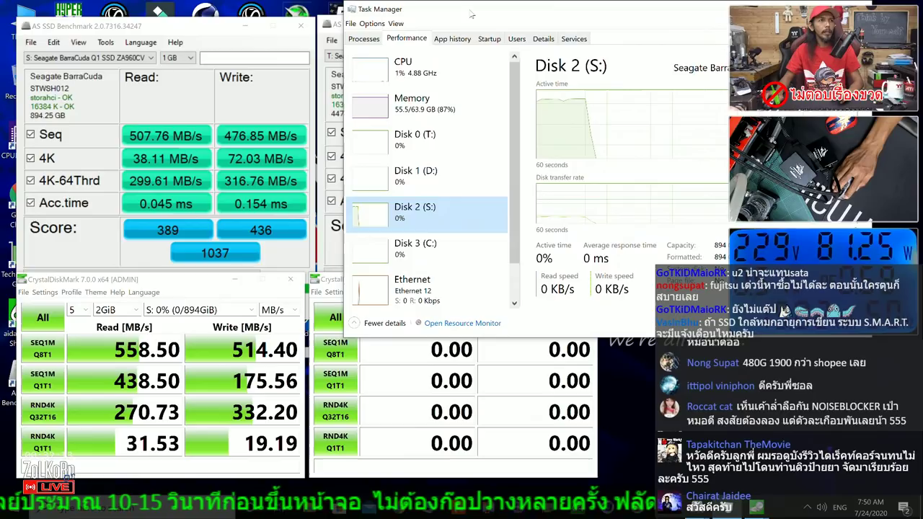
pyautogui.moveTo(472, 14); pyautogui.dragTo(519, 14)
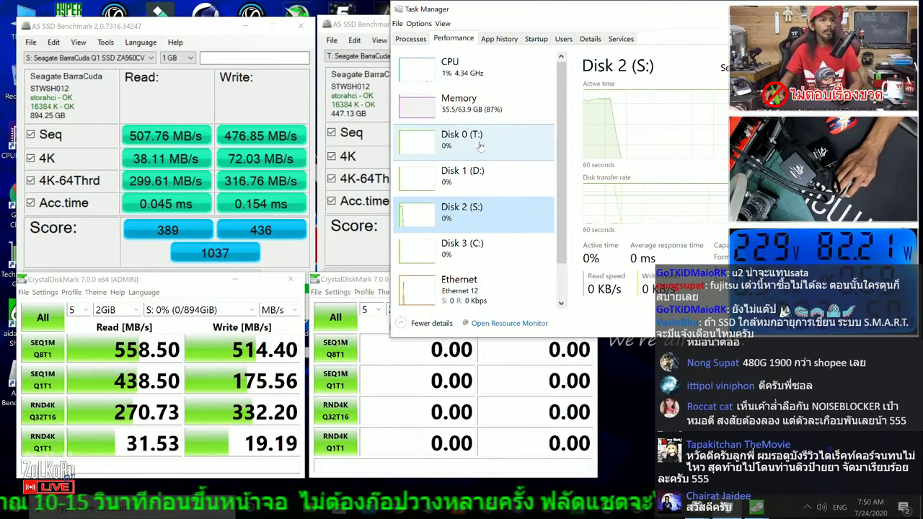
pyautogui.click(451, 140)
# Step: Start all CrystalDiskMark tests on drive T: and bring Task Manager forward to monitor Disk 0 (T:)
pyautogui.click(341, 317)
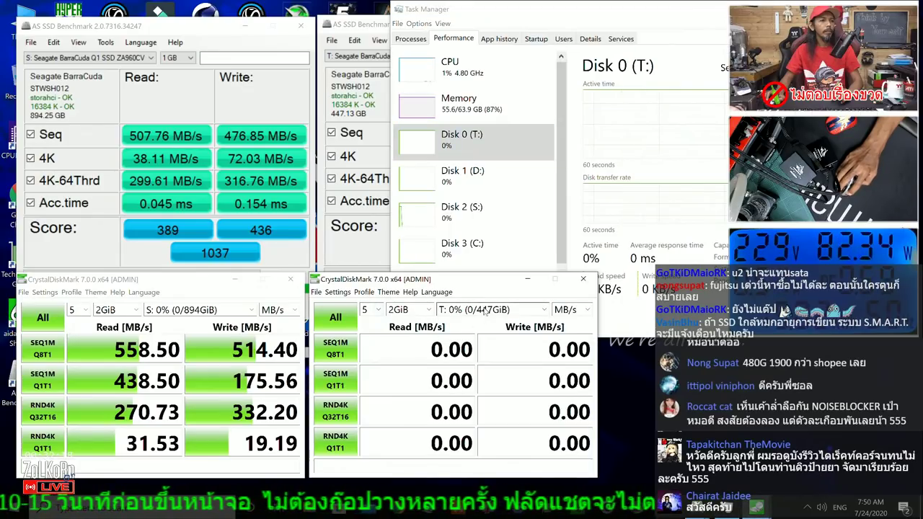
pyautogui.click(341, 318)
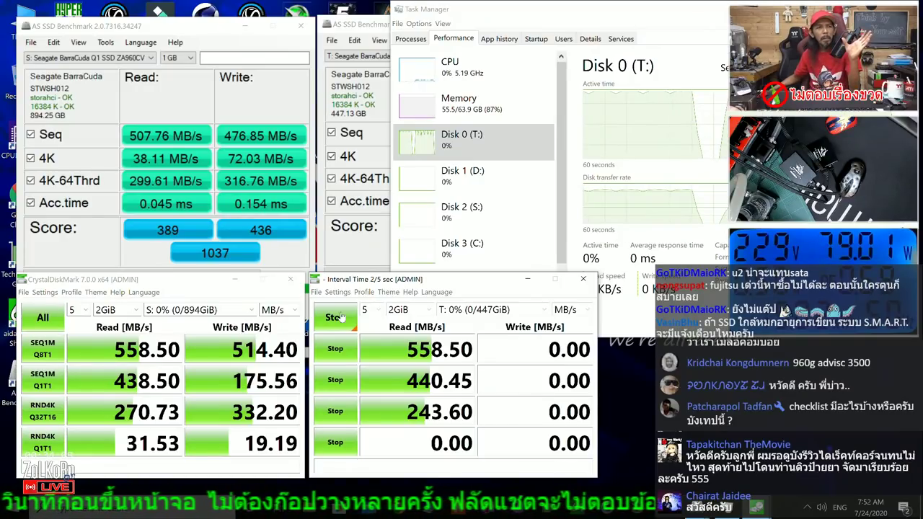
pyautogui.click(436, 265)
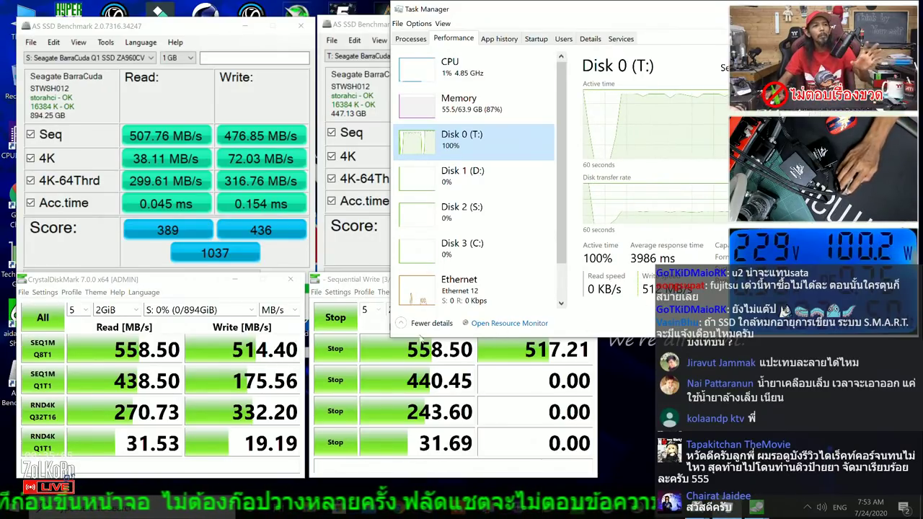
pyautogui.moveTo(421, 362)
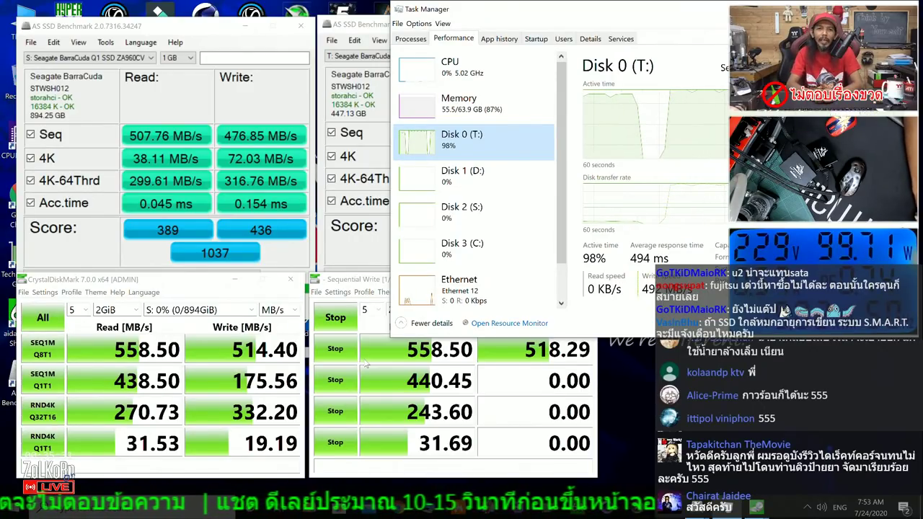
pyautogui.moveTo(365, 364)
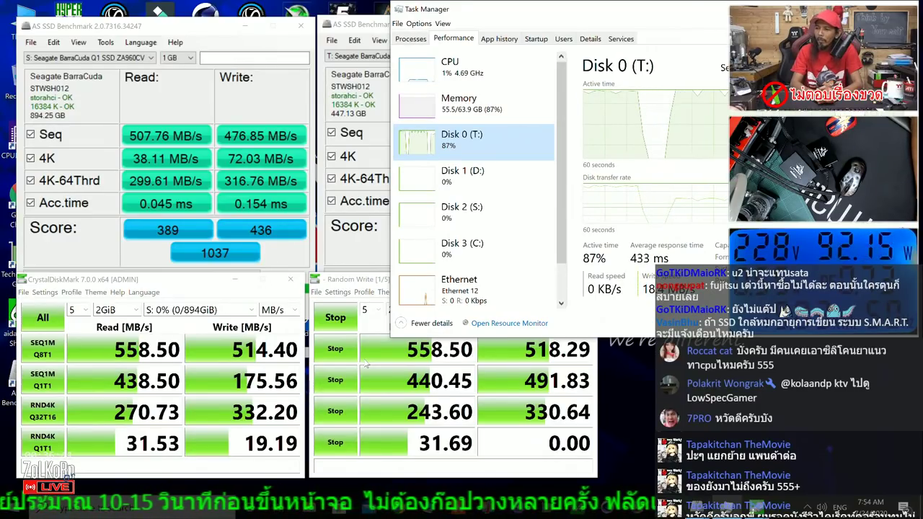
# Step: Bring the drive T: AS SSD and CrystalDiskMark results forward to compare them with drive S:, closing the Comment field
pyautogui.moveTo(365, 365)
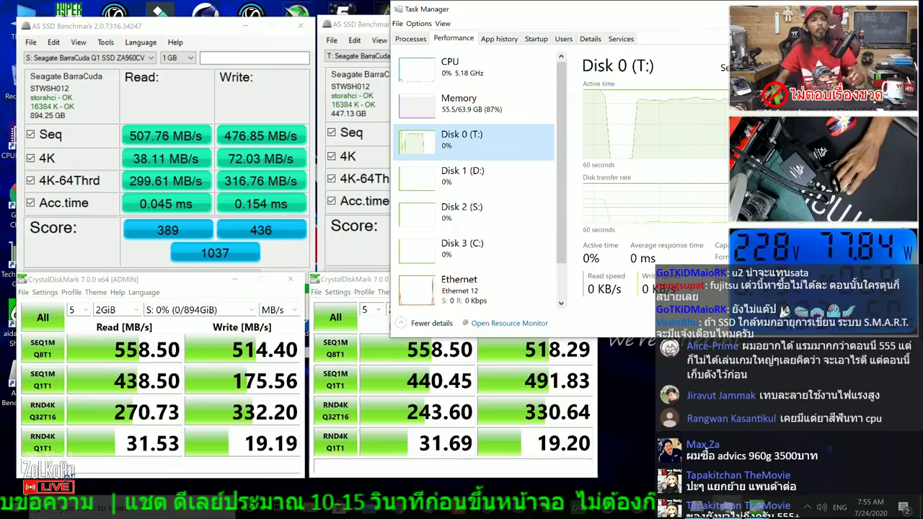
pyautogui.click(354, 23)
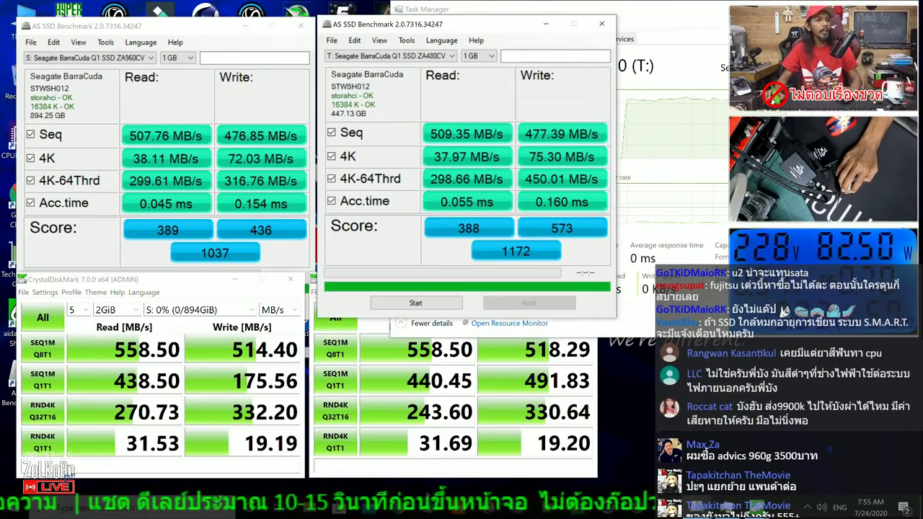
pyautogui.click(450, 470)
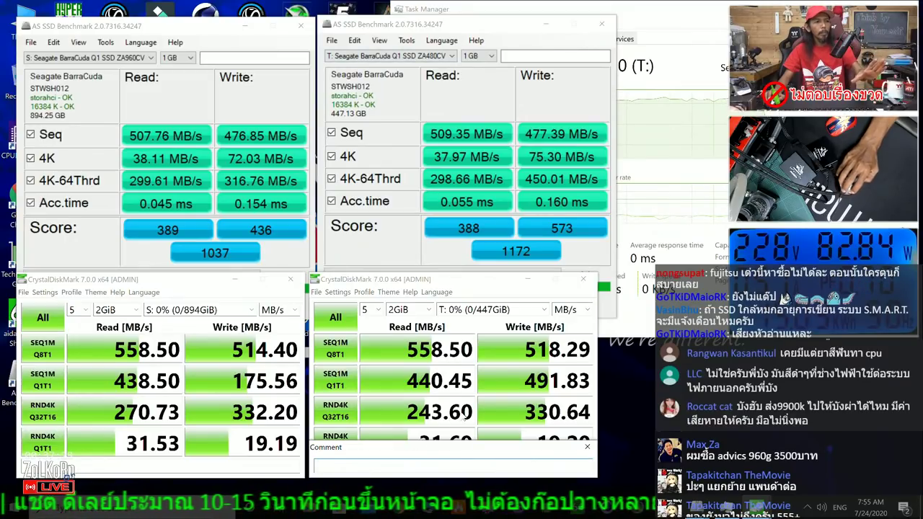
pyautogui.click(588, 447)
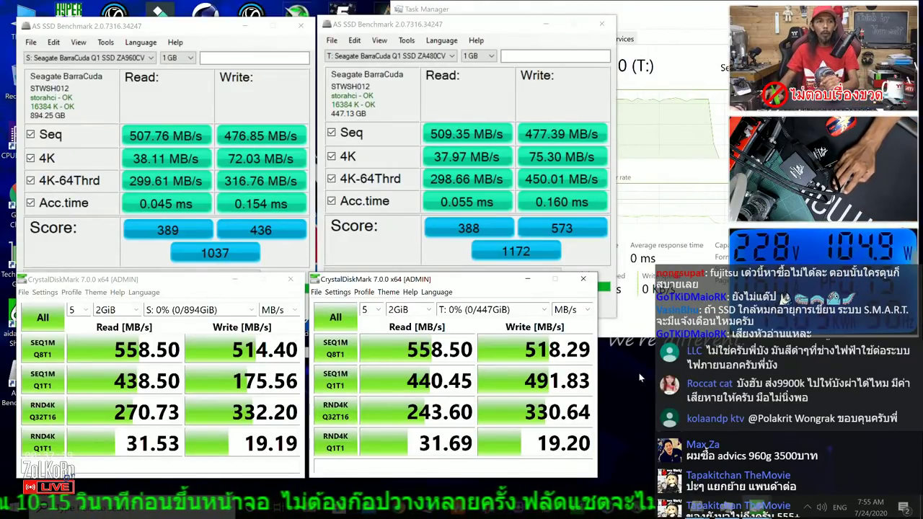
# Step: Close both CrystalDiskMark windows and both AS SSD Benchmark windows
pyautogui.click(591, 284)
pyautogui.click(290, 280)
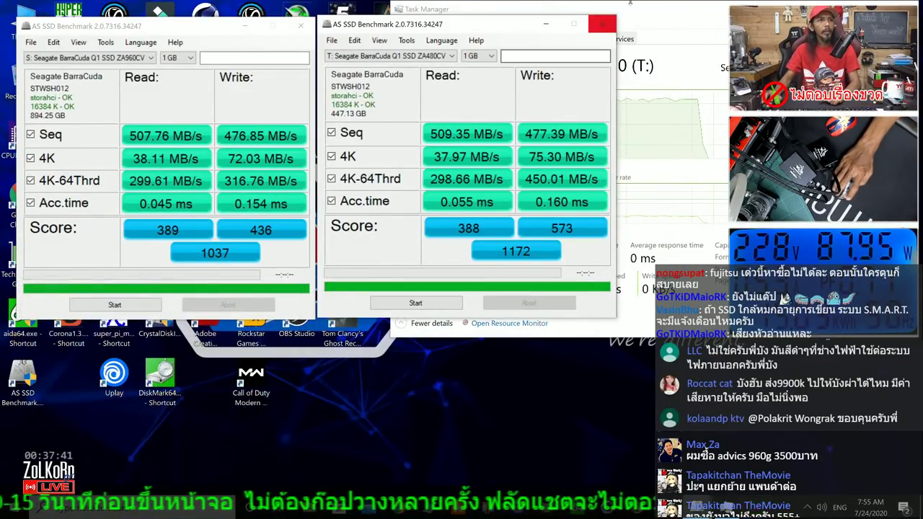
pyautogui.click(602, 23)
pyautogui.click(303, 27)
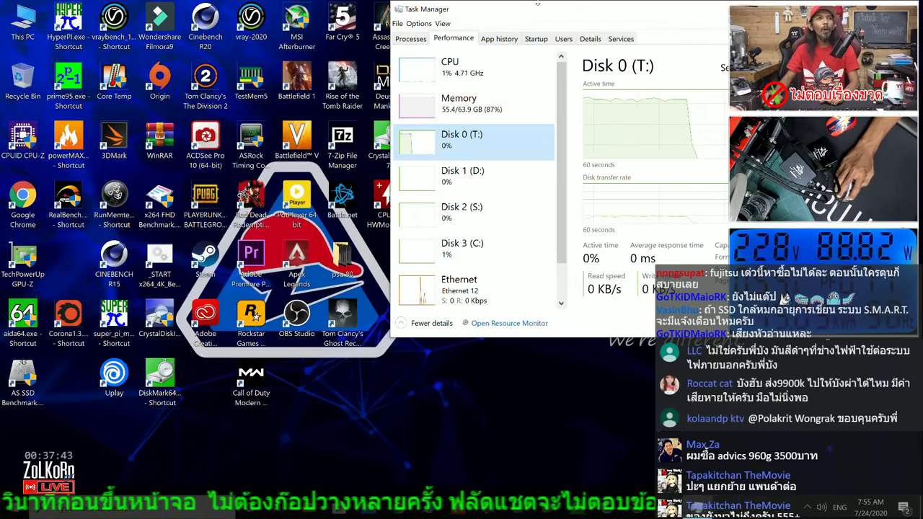
# Step: Make the Task Manager window and its resource list narrower, and move the window clear of the desktop's free area
pyautogui.moveTo(562, 10); pyautogui.dragTo(338, 149)
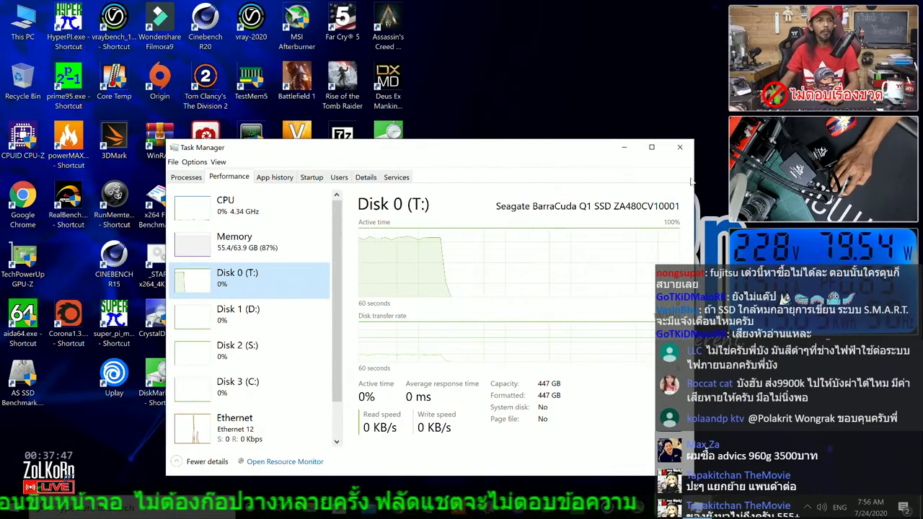
pyautogui.moveTo(691, 182); pyautogui.dragTo(575, 180)
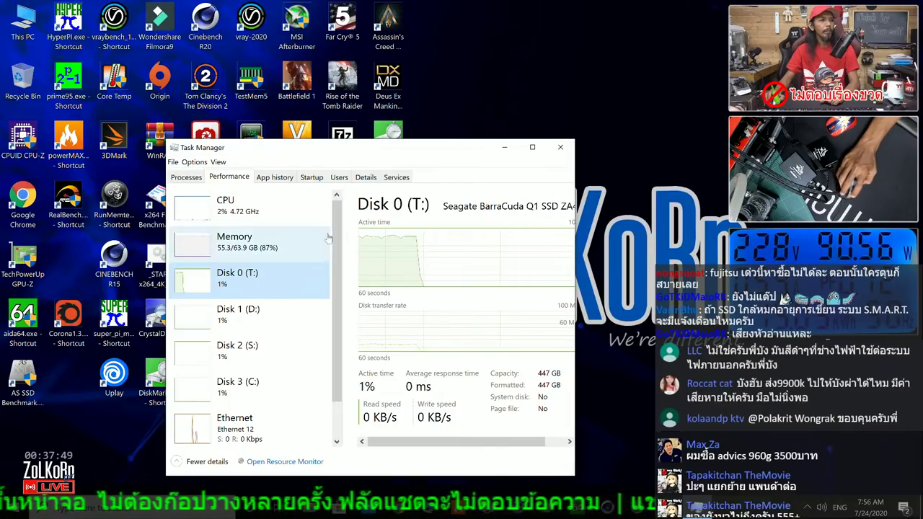
pyautogui.moveTo(345, 238); pyautogui.dragTo(289, 229)
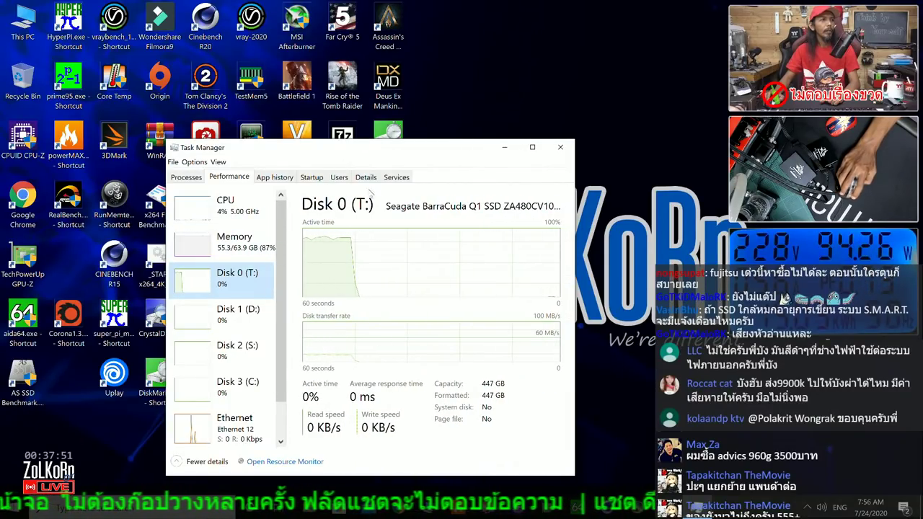
pyautogui.moveTo(302, 151); pyautogui.dragTo(160, 150)
# Step: Open This PC in File Explorer and arrange its window alongside Task Manager
pyautogui.doubleClick(22, 26)
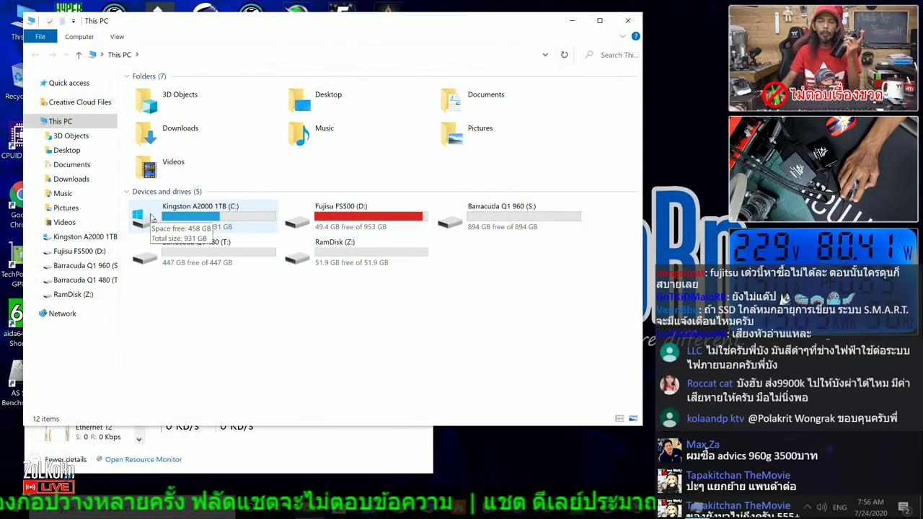
pyautogui.moveTo(216, 20); pyautogui.dragTo(366, 23)
pyautogui.moveTo(128, 154); pyautogui.dragTo(230, 167)
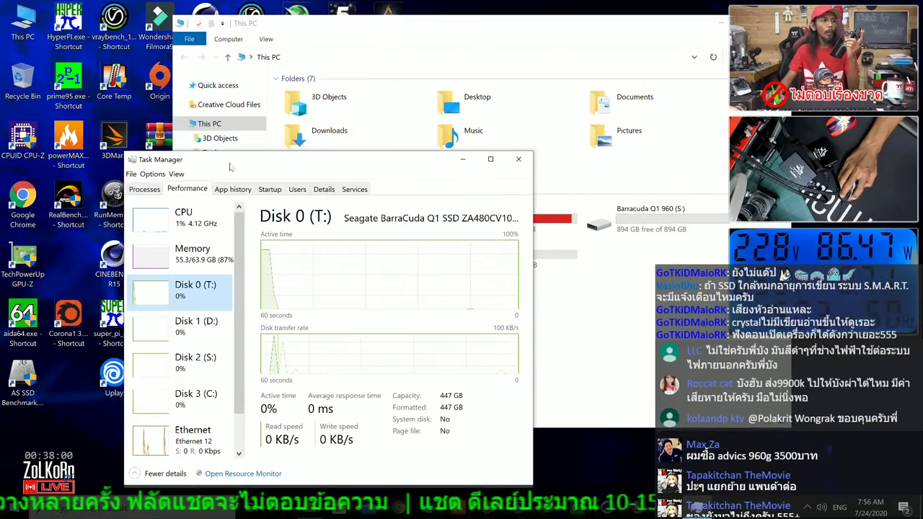
# Step: Launch AS SSD Benchmark and run only the Seq test on drive C: with the 1 GB size
pyautogui.doubleClick(36, 386)
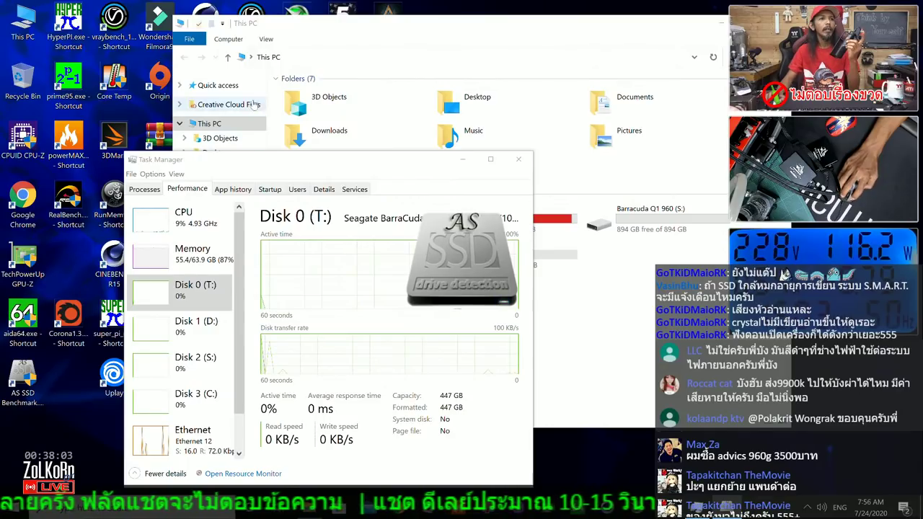
pyautogui.click(34, 157)
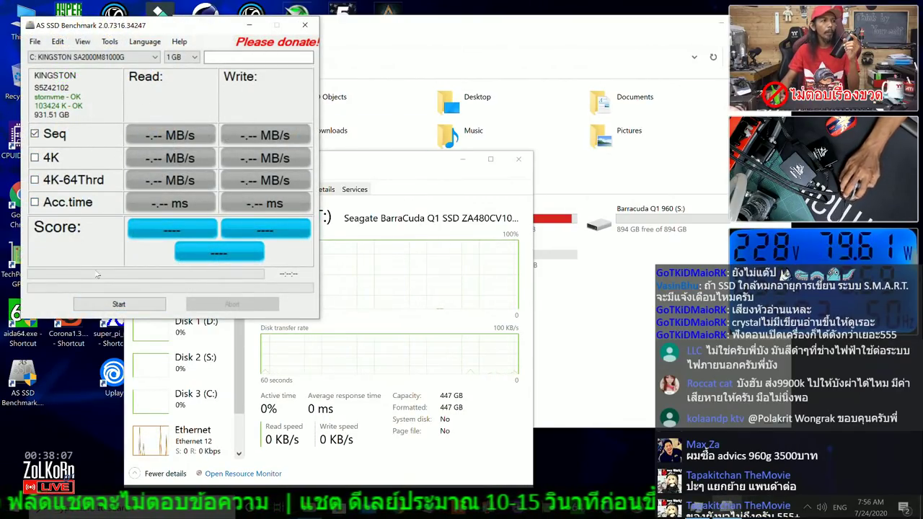
pyautogui.click(119, 304)
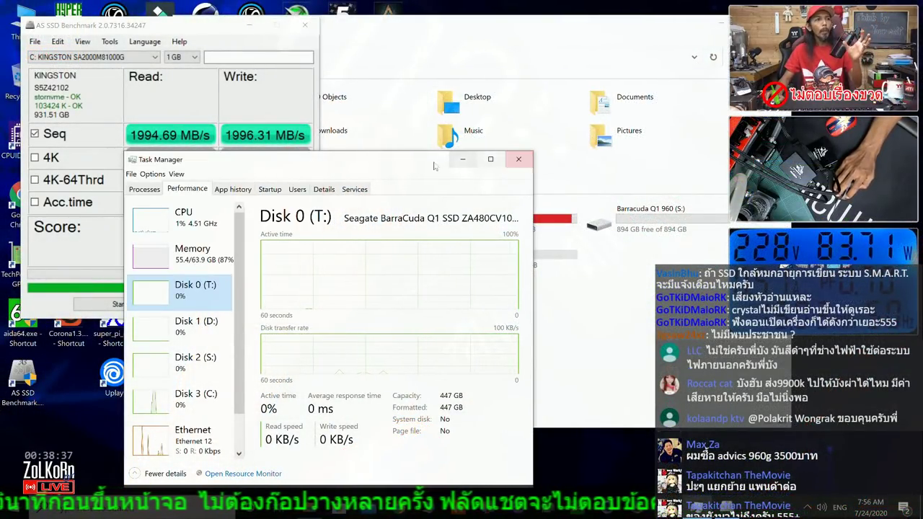
# Step: Open the Kingston A2000 1TB (C:) drive in File Explorer and copy 20GB.txt to the clipboard
pyautogui.click(555, 166)
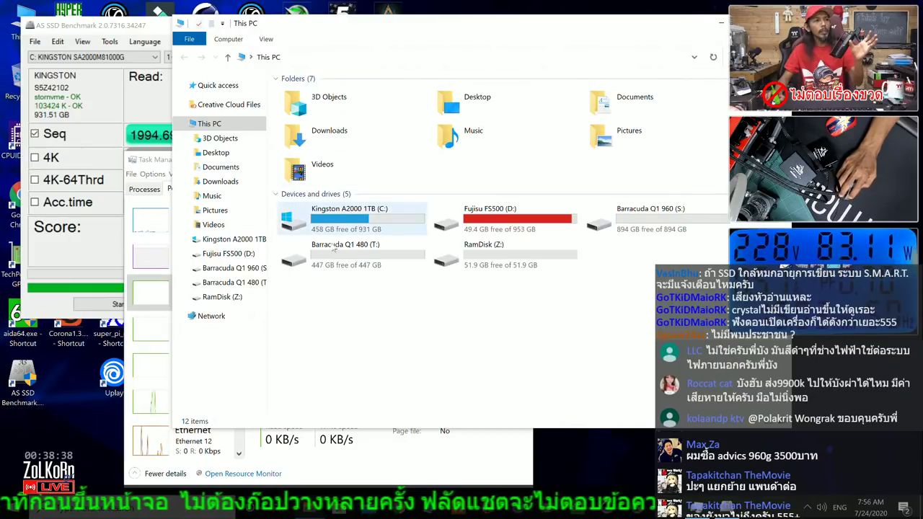
pyautogui.doubleClick(301, 221)
pyautogui.click(313, 237)
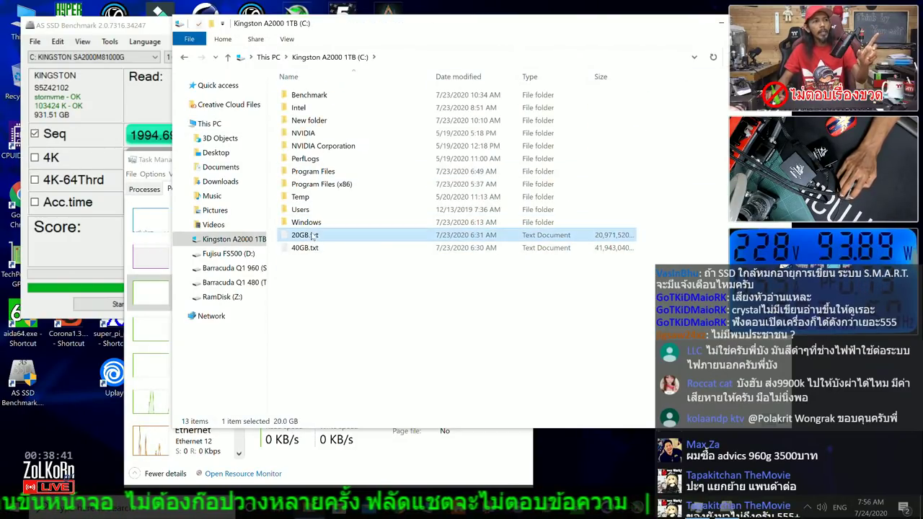
pyautogui.rightClick(310, 235)
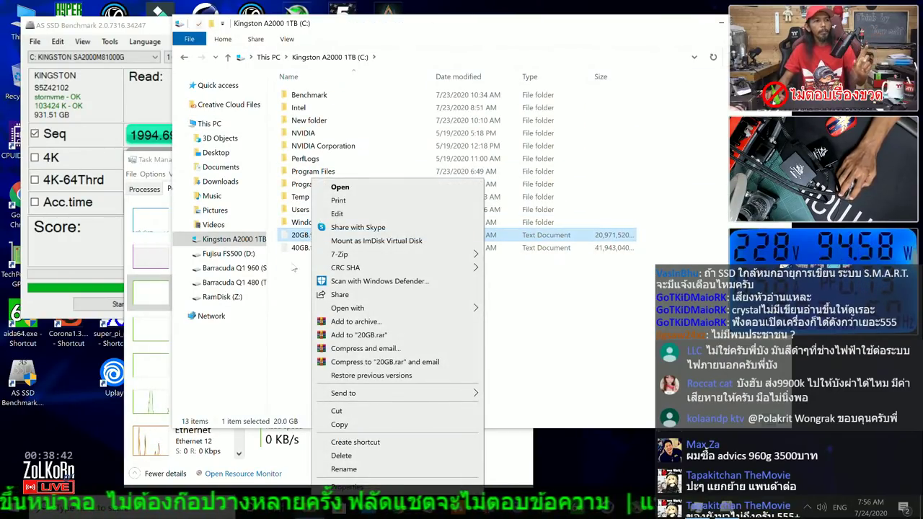
pyautogui.click(353, 426)
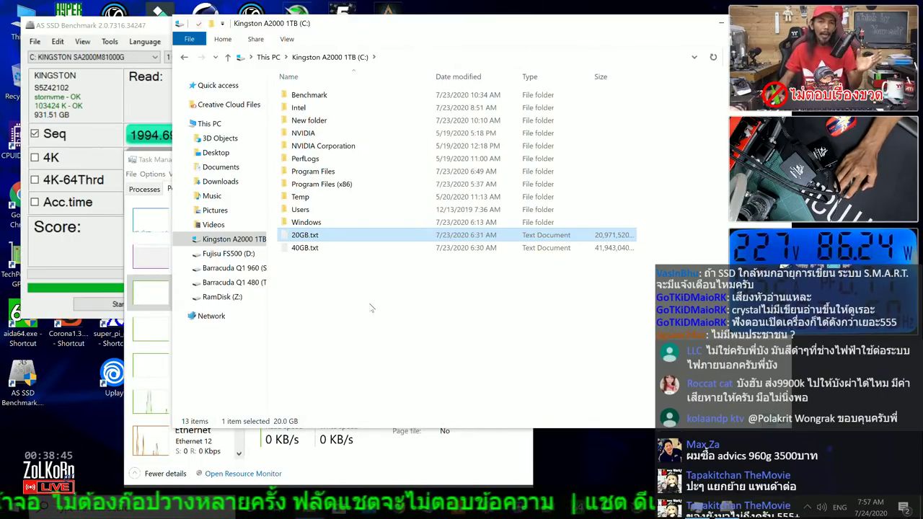
# Step: Examine the Seq read and write results for drive C: in AS SSD Benchmark, and close the program
pyautogui.click(149, 138)
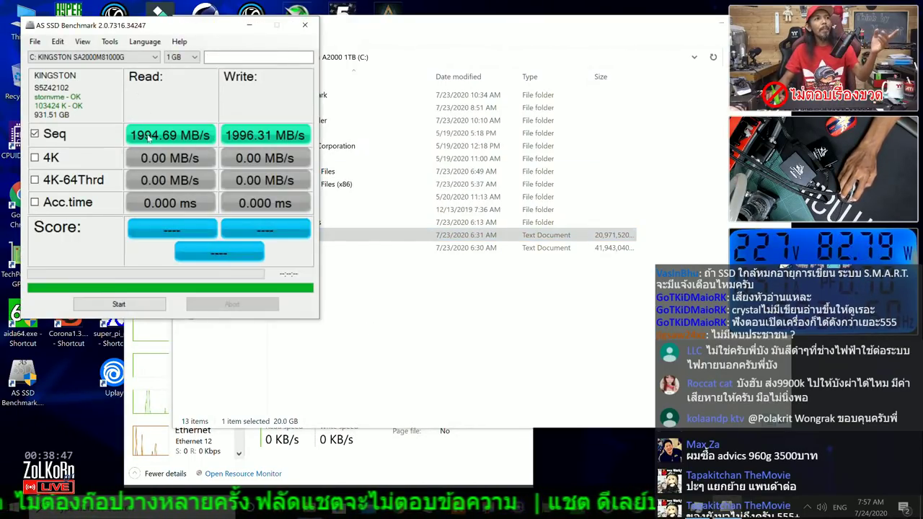
pyautogui.moveTo(204, 144)
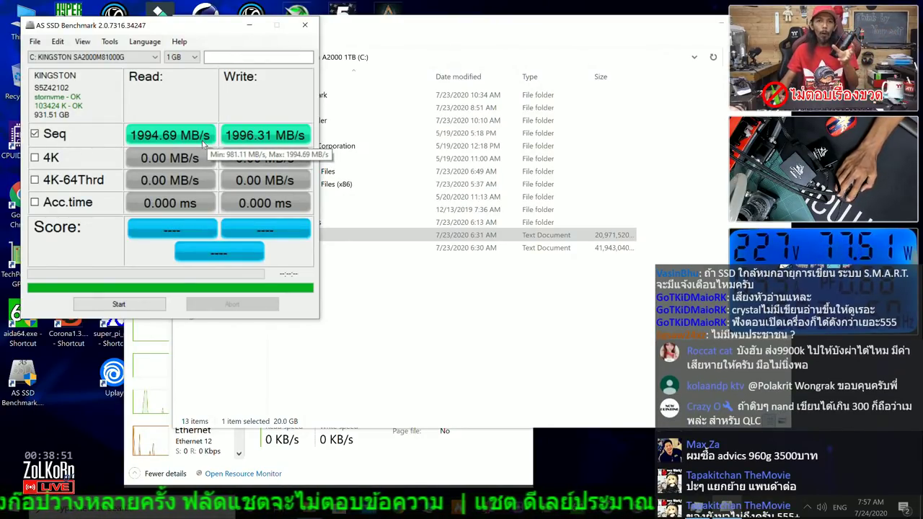
pyautogui.click(306, 26)
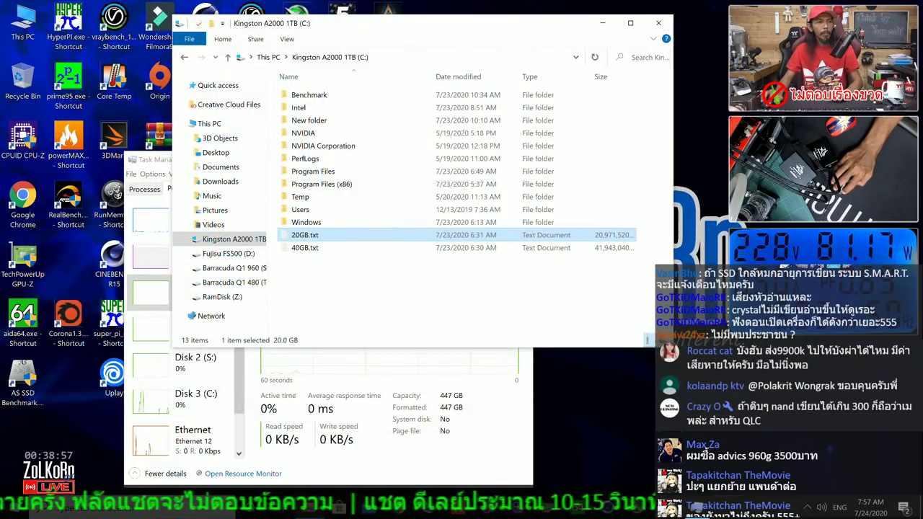
# Step: Open Barracuda Q1 960 (S:) in a second File Explorer window and arrange it with the C: window and Task Manager
pyautogui.moveTo(474, 26); pyautogui.dragTo(444, 37)
pyautogui.press('super+e')
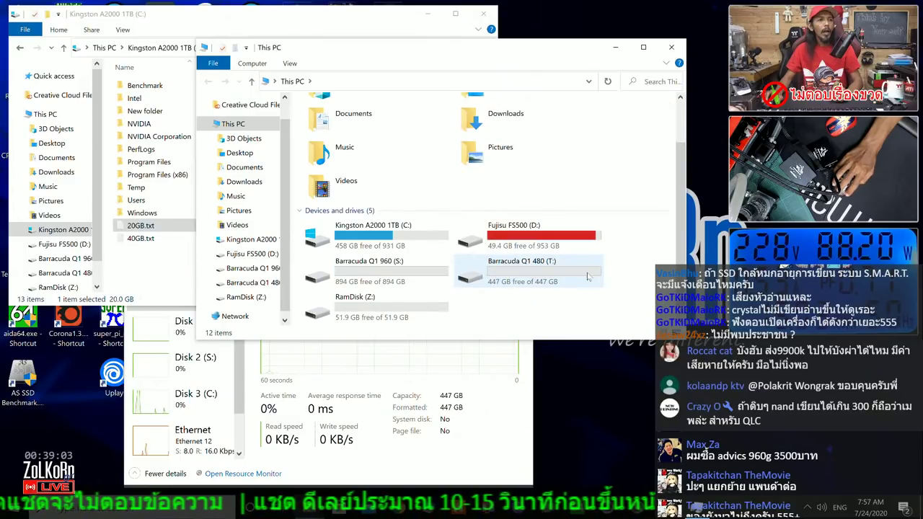
pyautogui.doubleClick(321, 102)
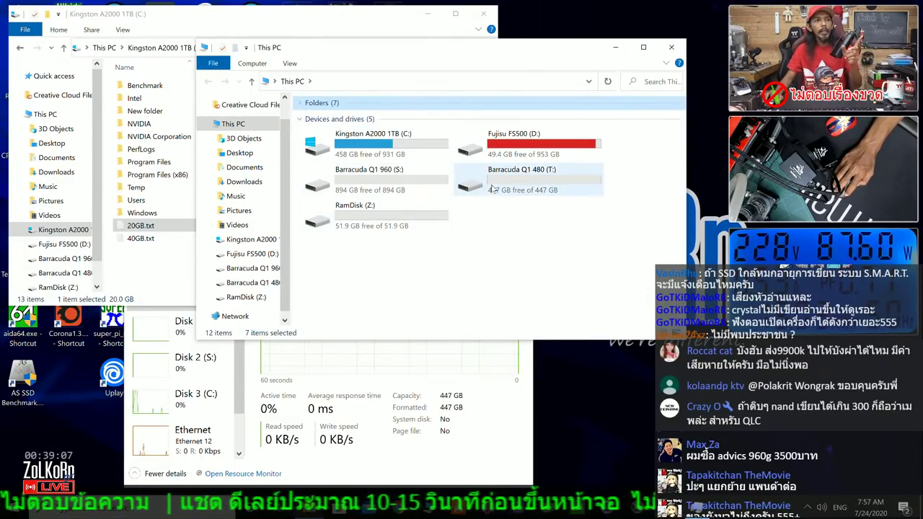
pyautogui.doubleClick(345, 173)
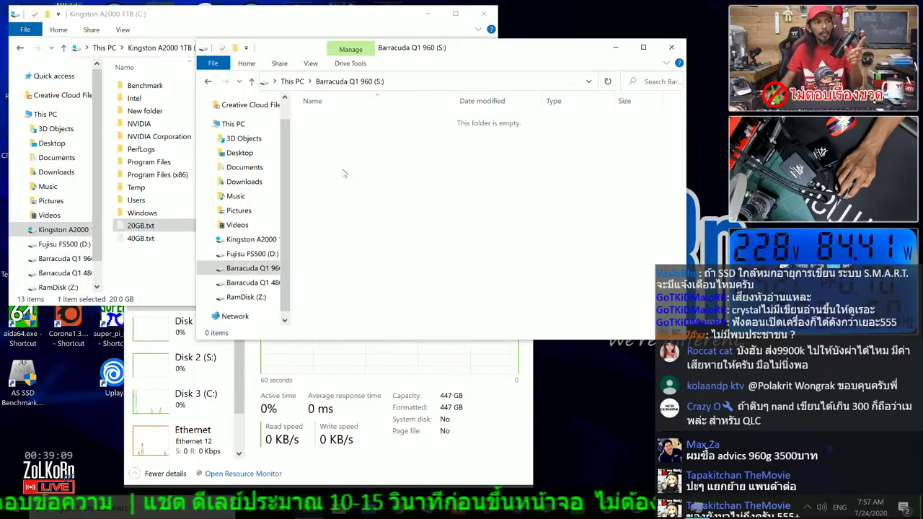
pyautogui.moveTo(438, 56); pyautogui.dragTo(628, 191)
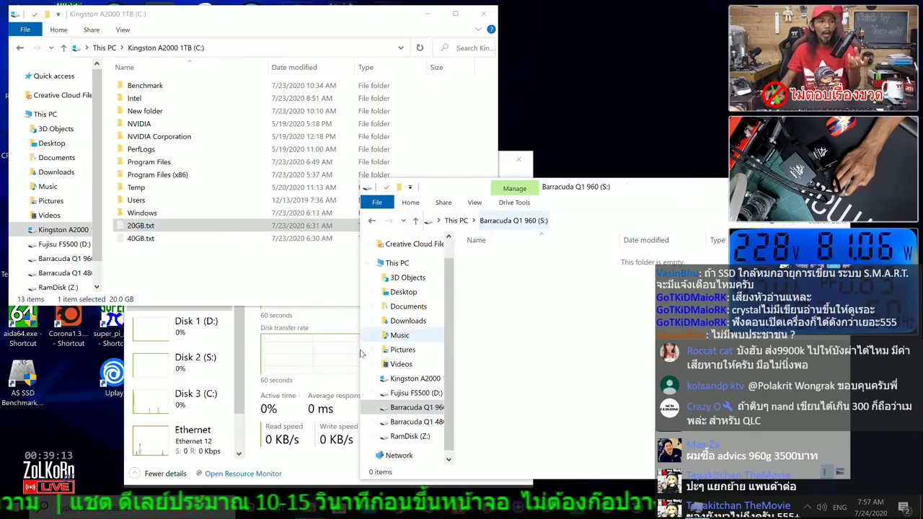
pyautogui.click(513, 172)
pyautogui.moveTo(375, 162); pyautogui.dragTo(261, 155)
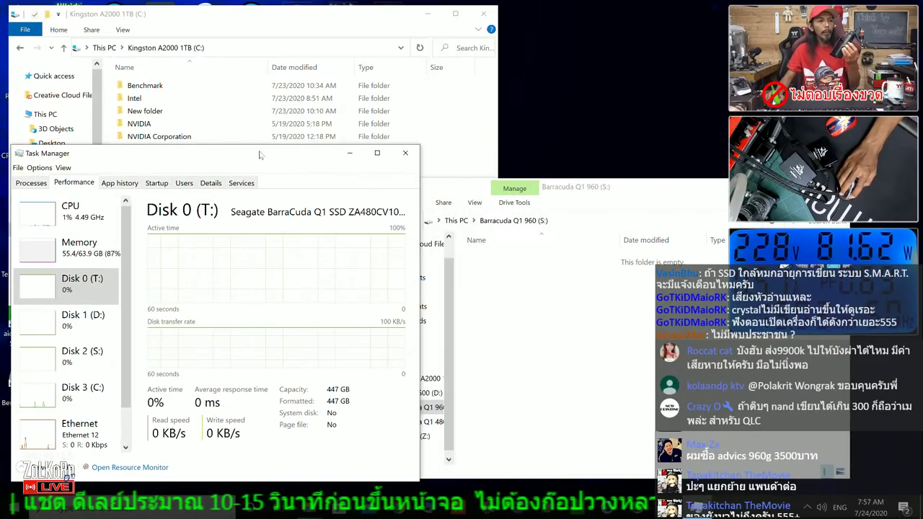
# Step: Display Disk 2 (S:) in Task Manager and paste 20GB.txt into the Barracuda Q1 960 (S:) drive
pyautogui.rightClick(527, 371)
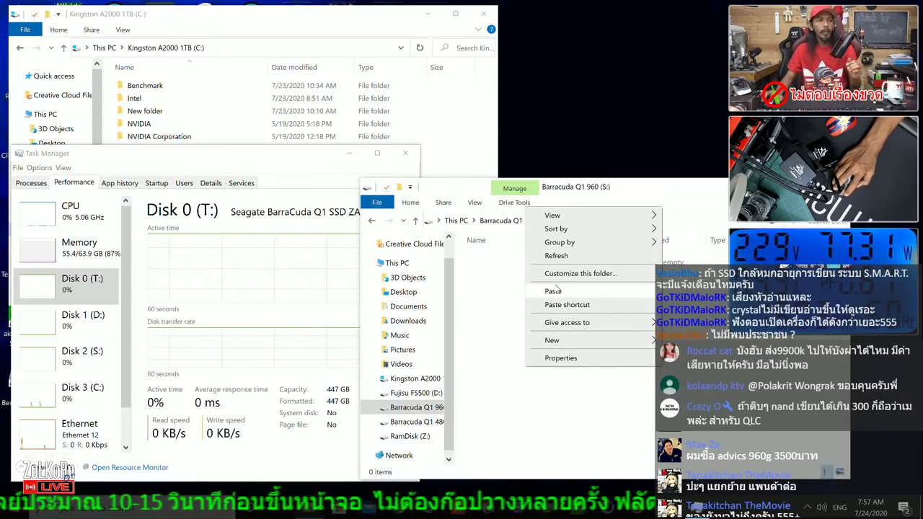
pyautogui.rightClick(479, 284)
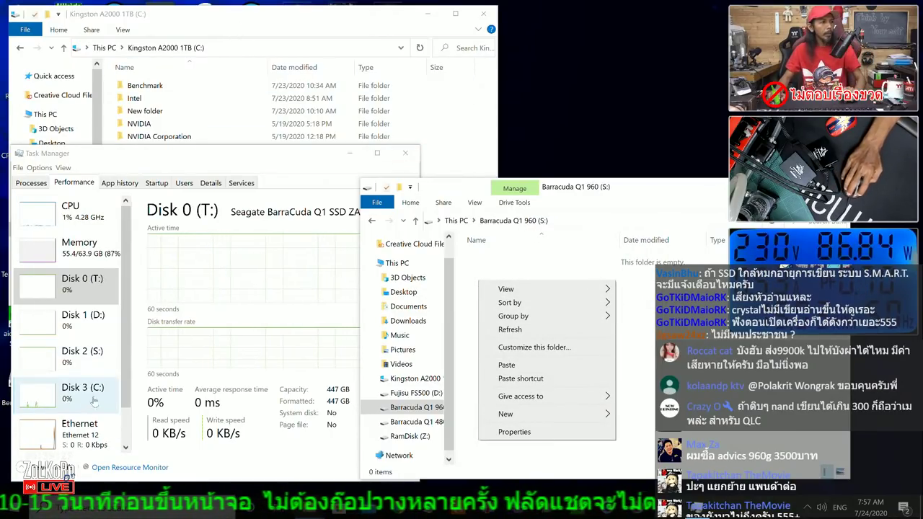
pyautogui.click(82, 354)
pyautogui.rightClick(545, 347)
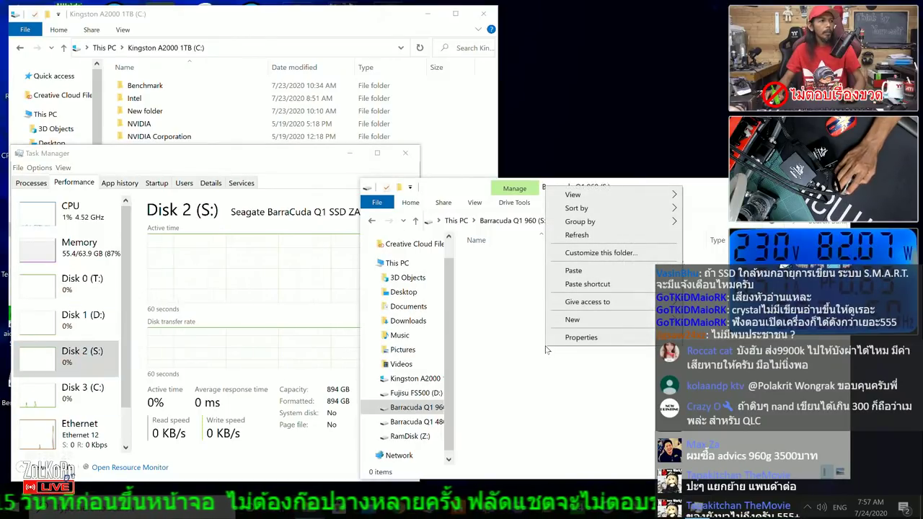
pyautogui.click(583, 278)
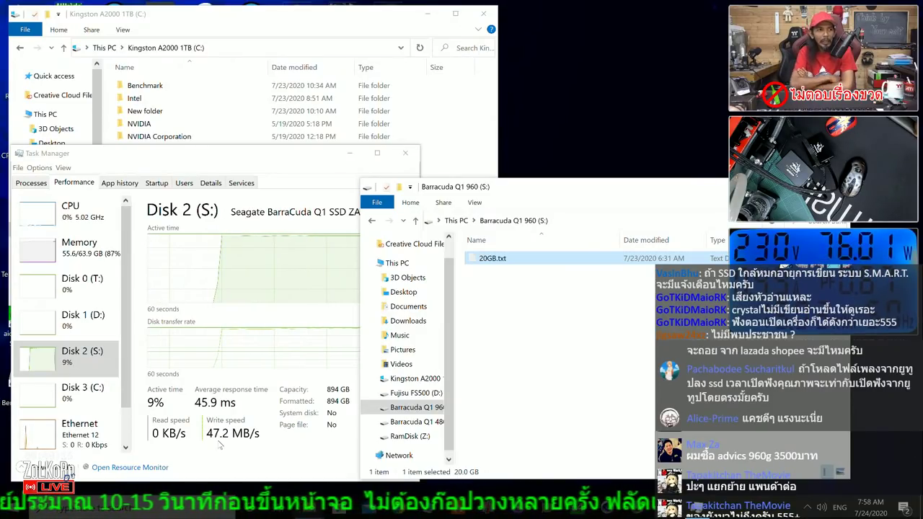
# Step: Copy 40GB.txt from drive C: to drive S: and move the copy progress window away from the Task Manager readings
pyautogui.click(238, 14)
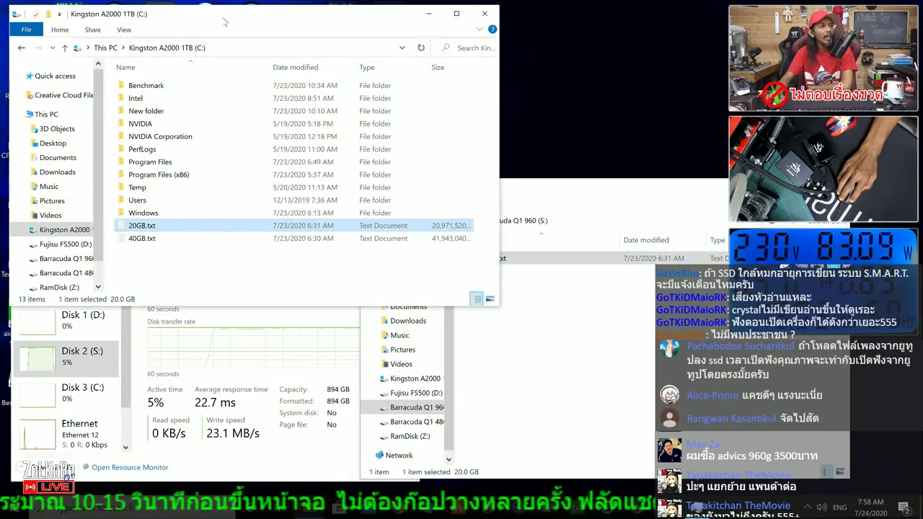
pyautogui.click(142, 238)
pyautogui.rightClick(141, 239)
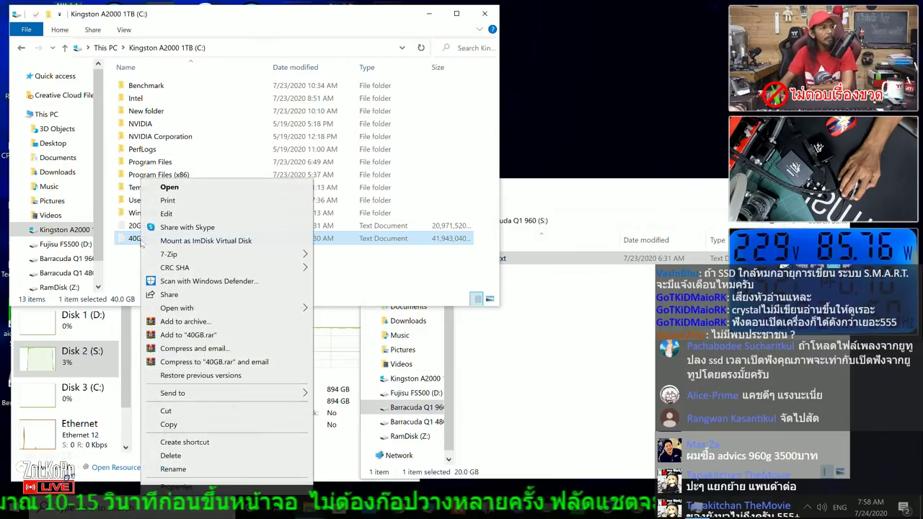
pyautogui.click(168, 426)
pyautogui.click(498, 323)
pyautogui.rightClick(497, 323)
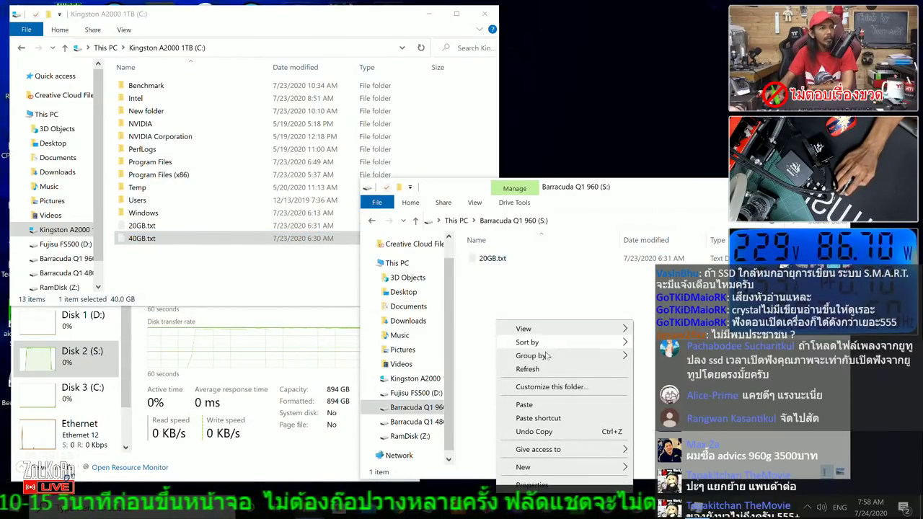
pyautogui.click(524, 404)
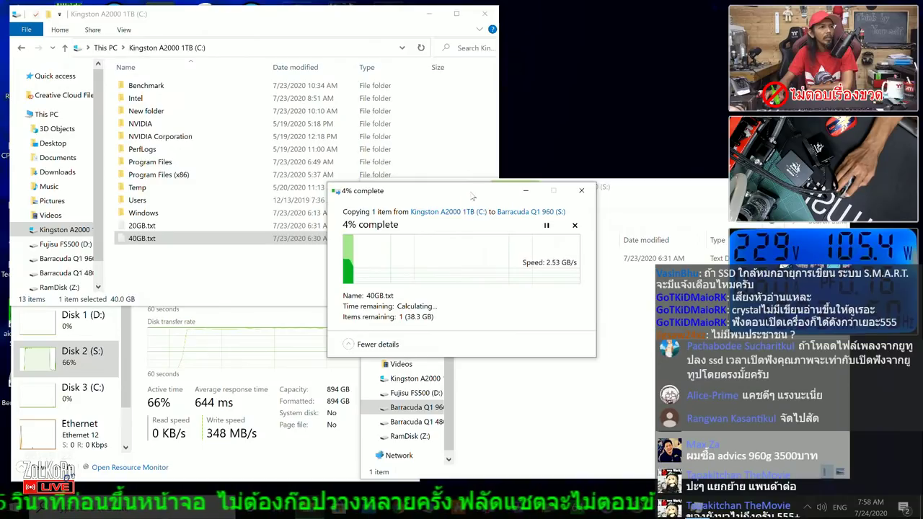
pyautogui.moveTo(472, 195); pyautogui.dragTo(316, 152)
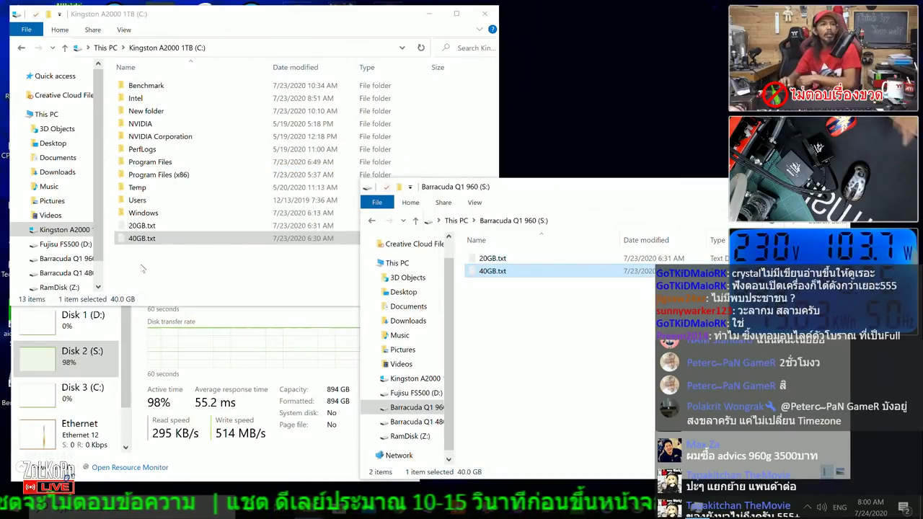
# Step: Create a new folder on the Barracuda Q1 960 (S:) drive and return the C: window to This PC
pyautogui.click(485, 343)
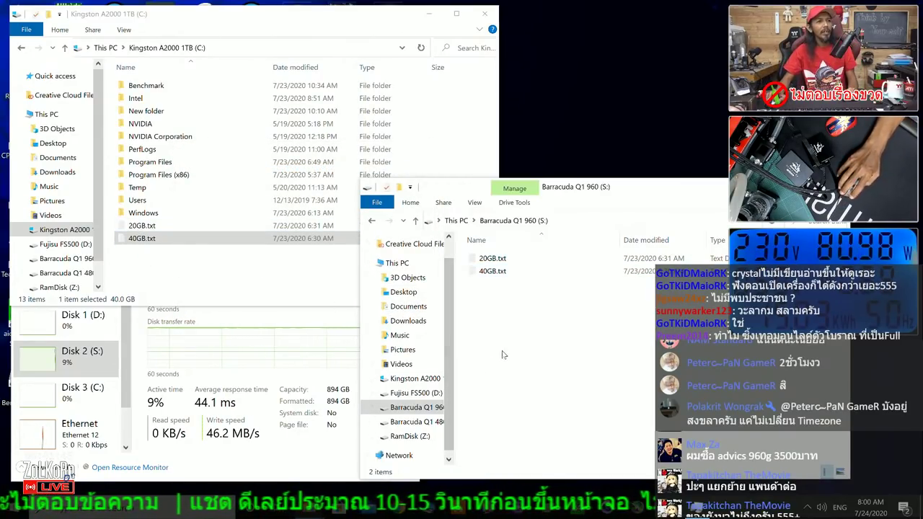
pyautogui.rightClick(485, 343)
pyautogui.moveTo(550, 306)
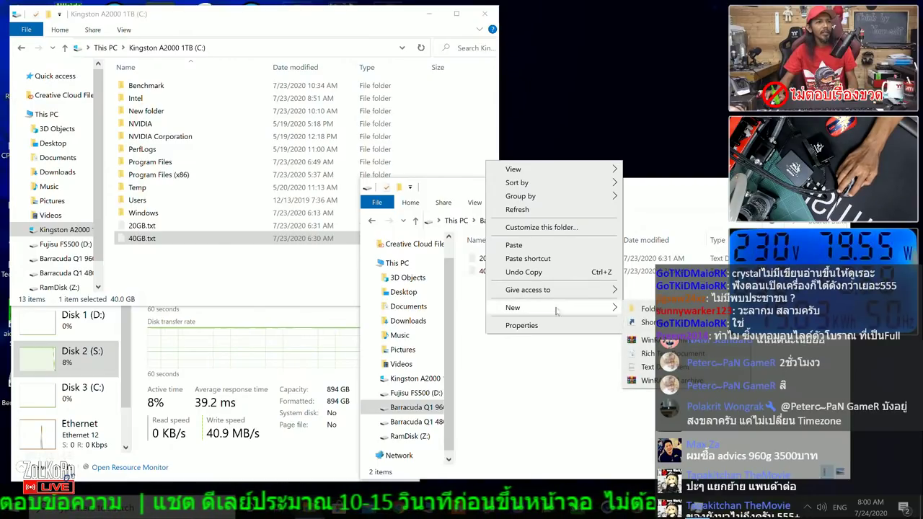
pyautogui.click(640, 309)
pyautogui.click(545, 377)
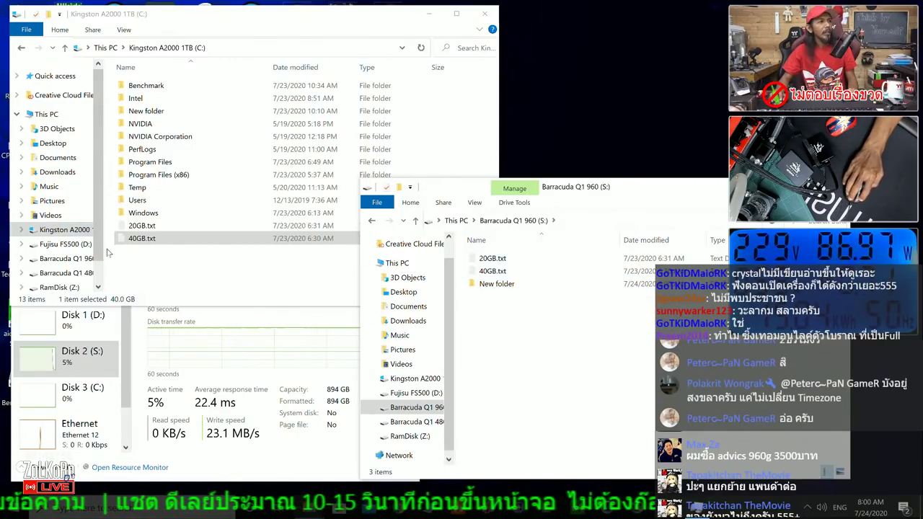
pyautogui.click(172, 278)
pyautogui.press('BackSpace')
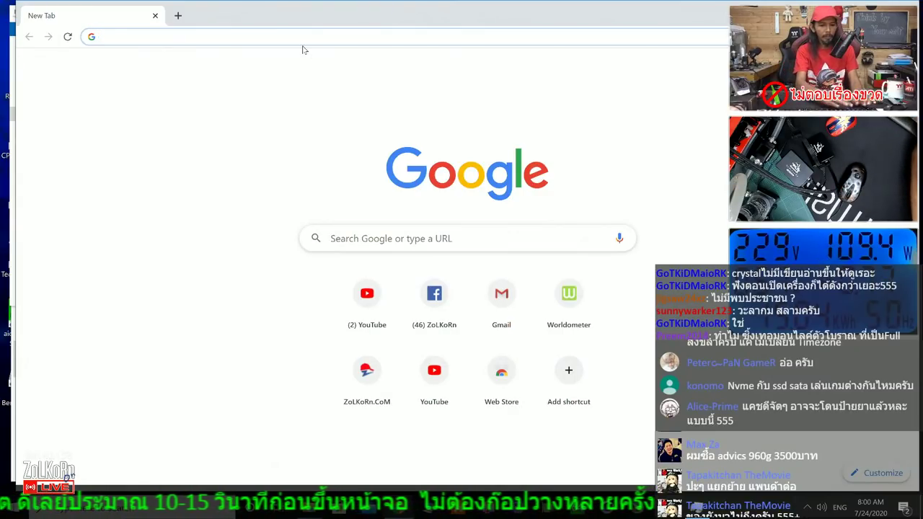
# Step: In Chrome, search Google for "create dummy file cmd" and, in a new tab, for "gb to bytes"
pyautogui.write('create')
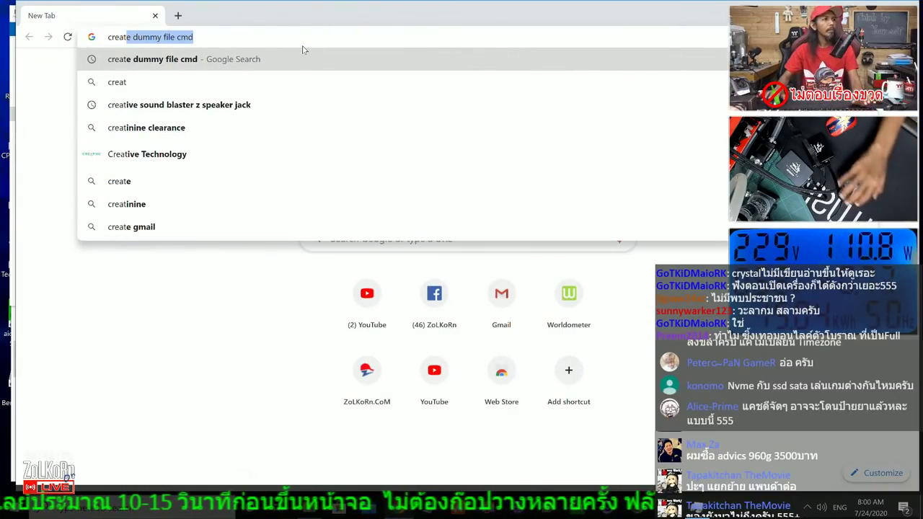
pyautogui.click(155, 61)
pyautogui.hotkey('ctrl', 't')
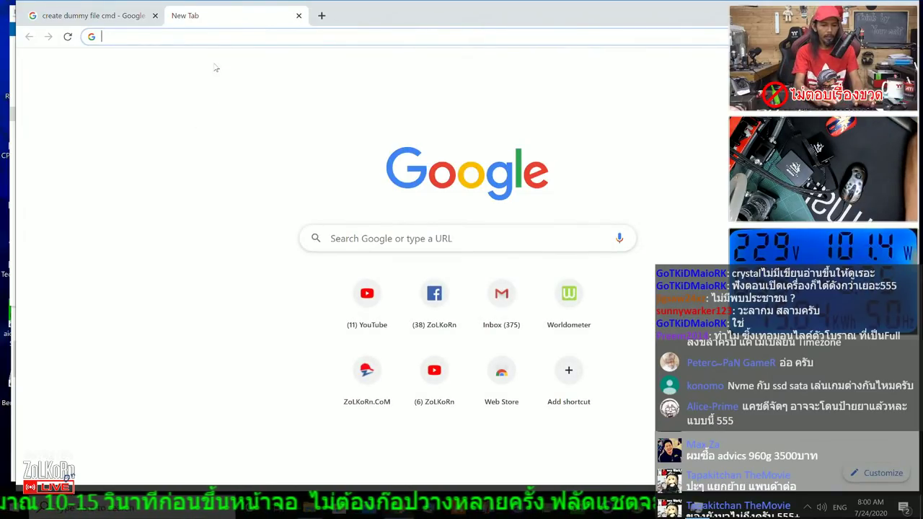
pyautogui.write('GB to')
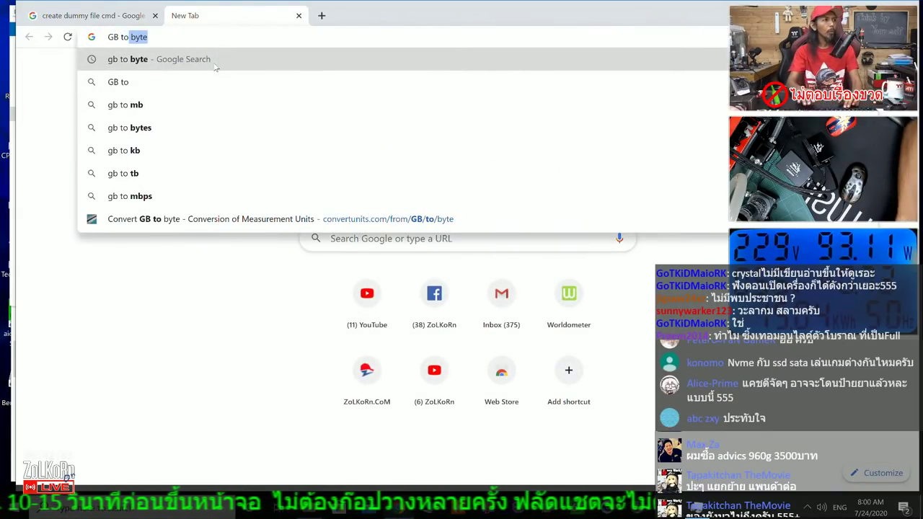
pyautogui.click(200, 127)
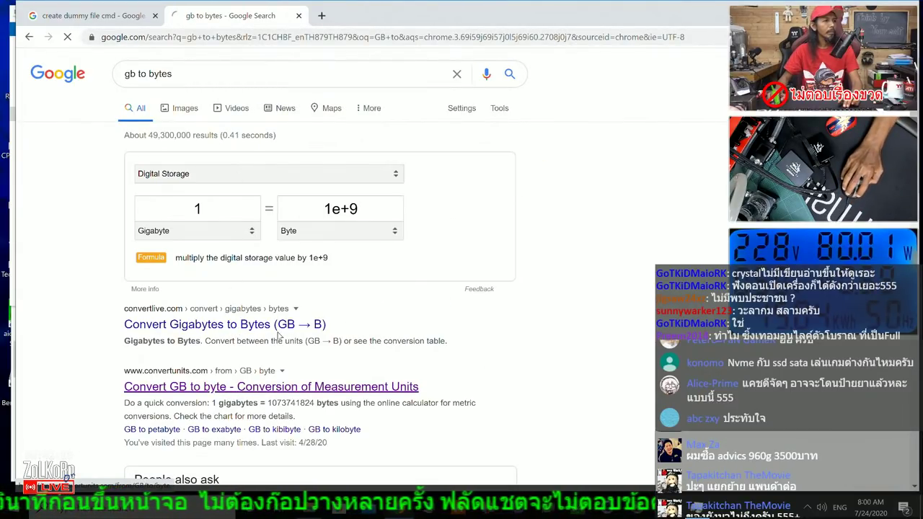
# Step: Convert 1 GB and 100 GB to bytes on the convertunits.com GB to byte page
pyautogui.click(181, 234)
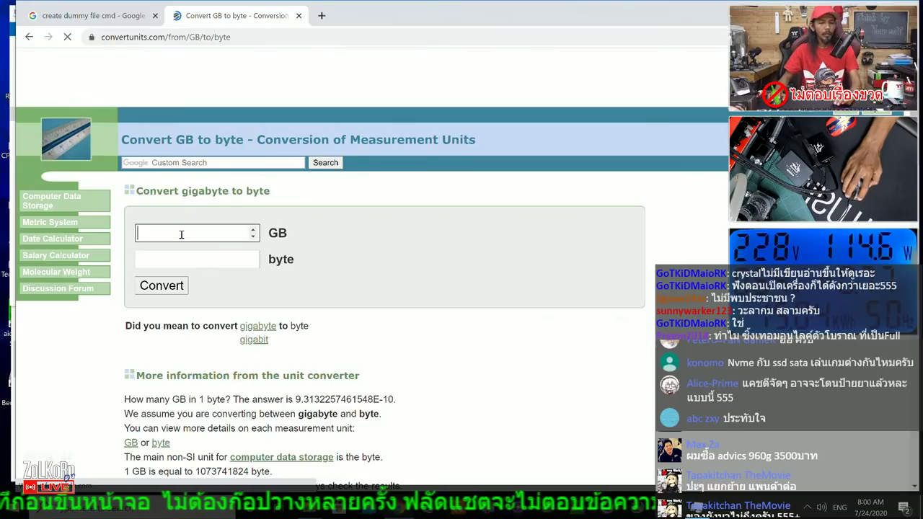
pyautogui.write('1')
pyautogui.click(148, 284)
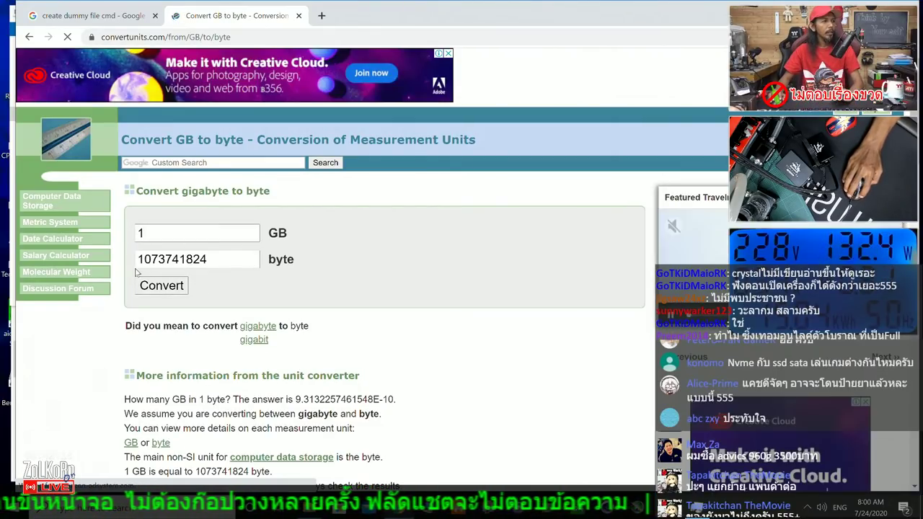
pyautogui.click(160, 232)
pyautogui.write('00')
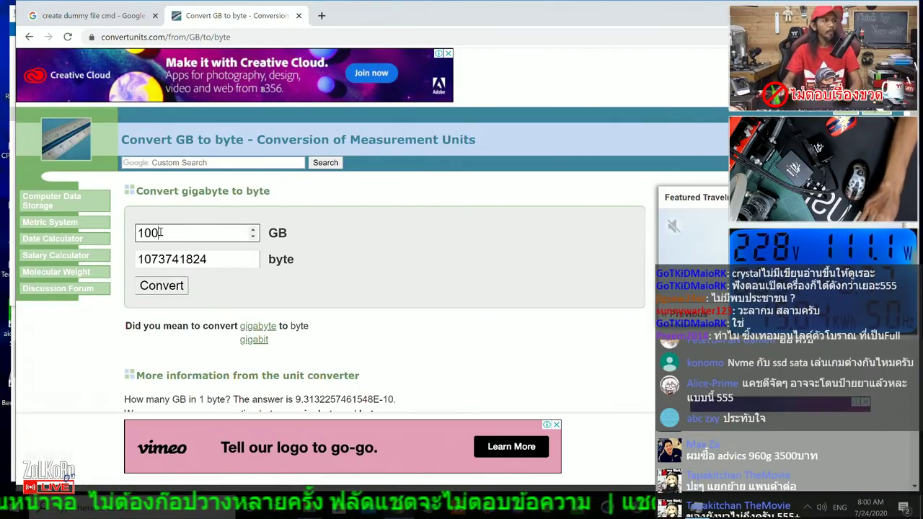
pyautogui.click(161, 286)
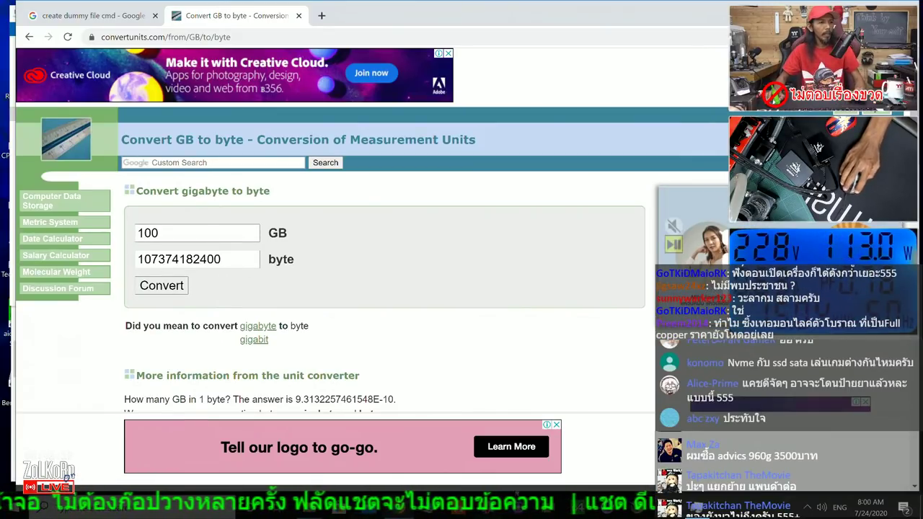
# Step: Open the "How to create large dummy file" result in a new tab and select its command "fsutil file createnew test.txt 52428800"
pyautogui.click(123, 15)
pyautogui.scroll(-3, 334, 278)
pyautogui.scroll(3, 334, 277)
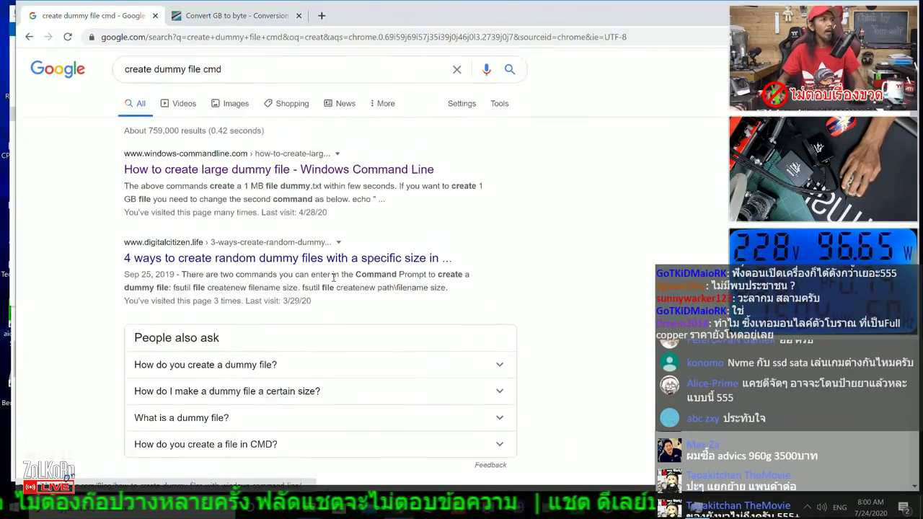
pyautogui.rightClick(247, 178)
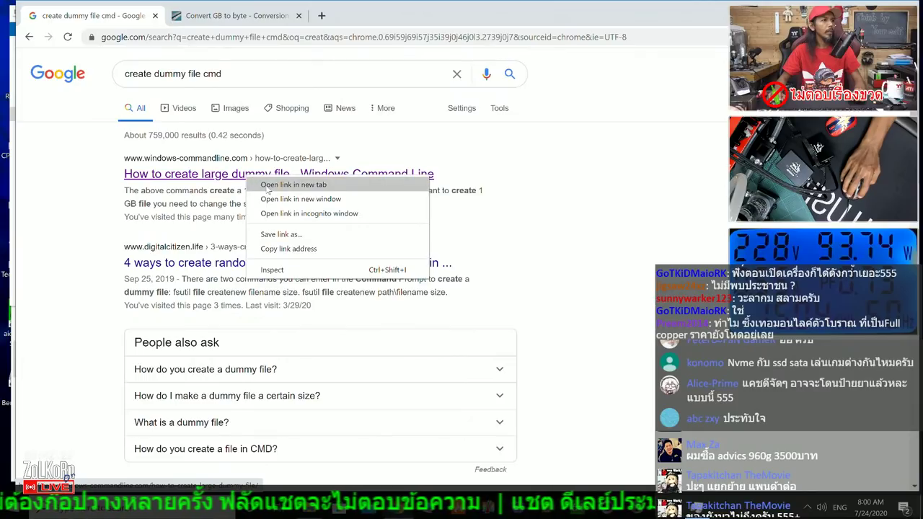
pyautogui.click(268, 186)
pyautogui.hotkey('ctrl', 'Tab')
pyautogui.scroll(-2, 346, 274)
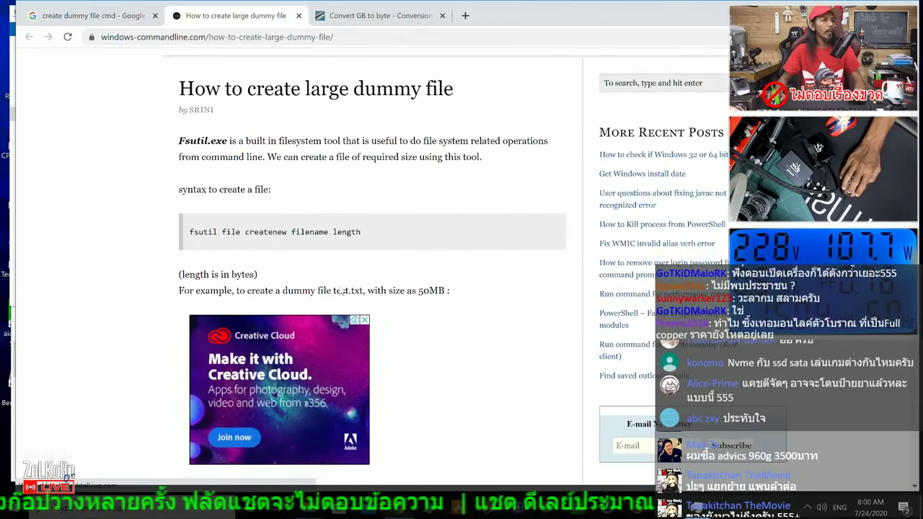
pyautogui.scroll(-4, 341, 291)
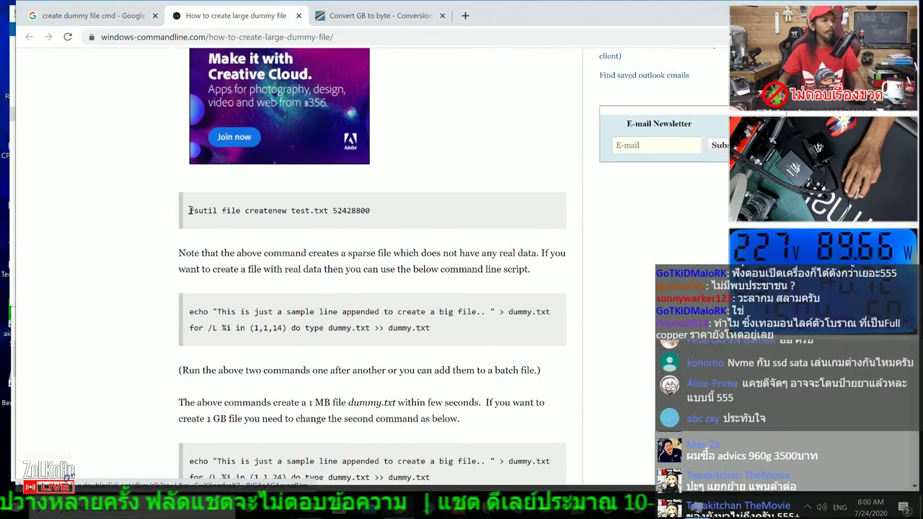
pyautogui.moveTo(191, 211); pyautogui.dragTo(391, 219)
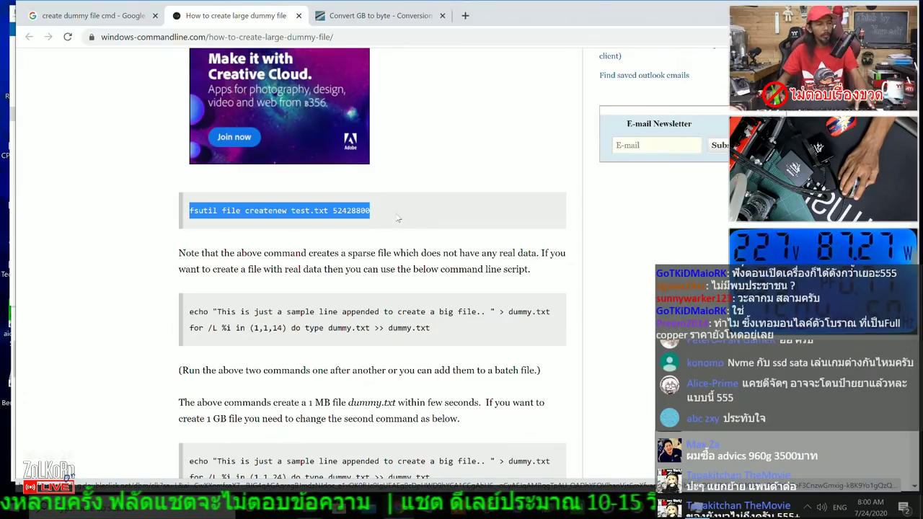
# Step: Paste the fsutil command into a new Command Prompt window and position that window below the converted byte value on the converter page
pyautogui.press('super+r')
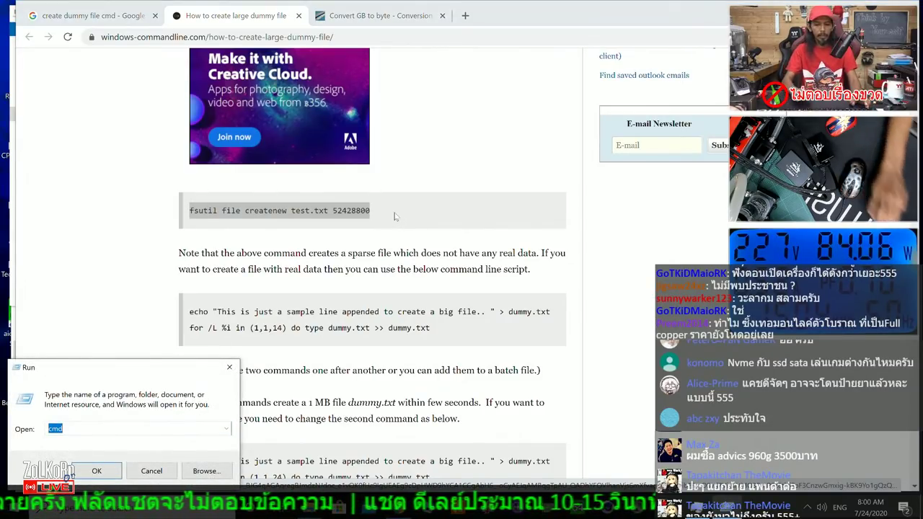
pyautogui.press('Return')
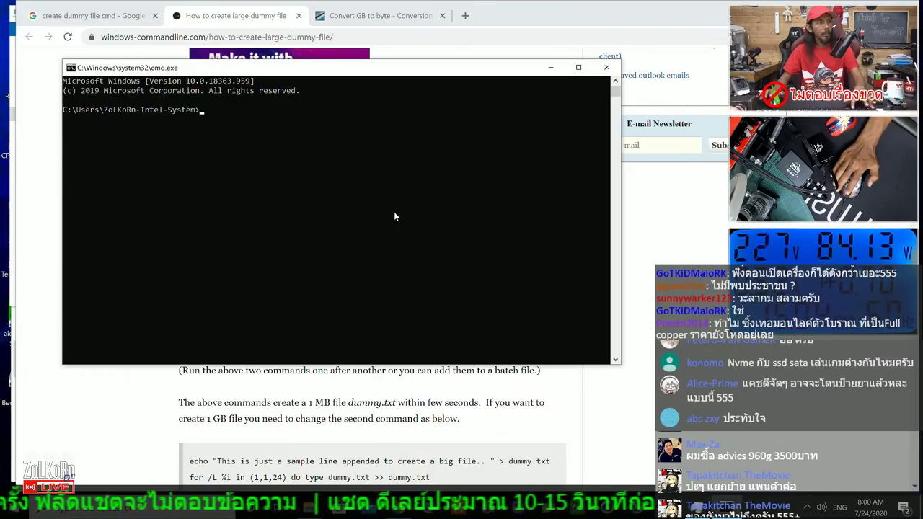
pyautogui.hotkey('ctrl', 'v')
pyautogui.click(380, 15)
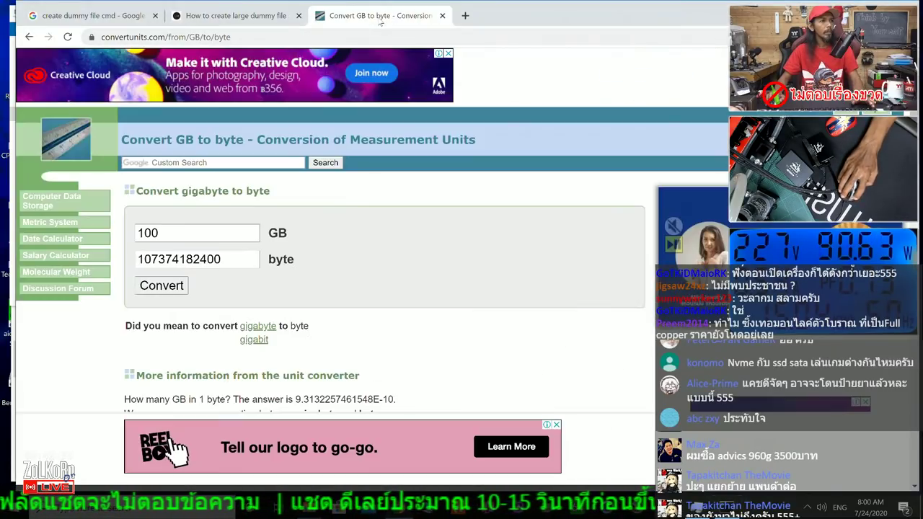
pyautogui.click(391, 81)
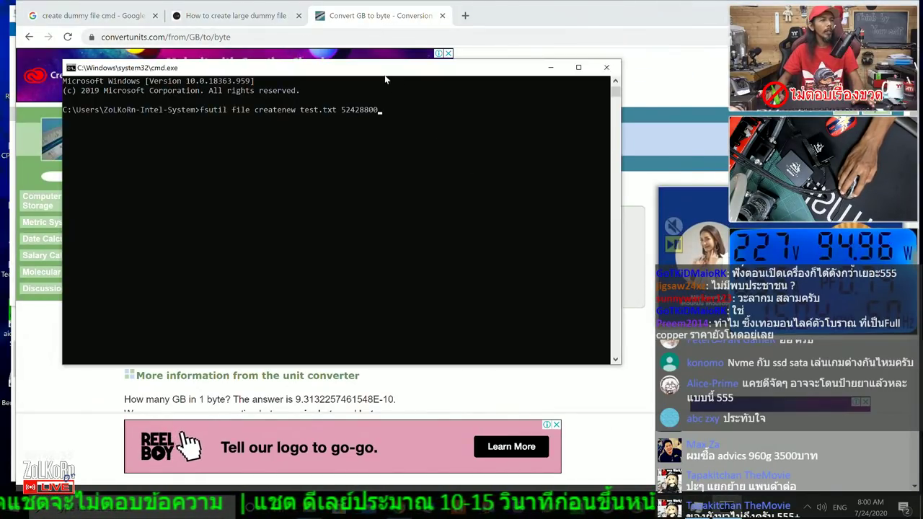
pyautogui.moveTo(390, 69); pyautogui.dragTo(404, 282)
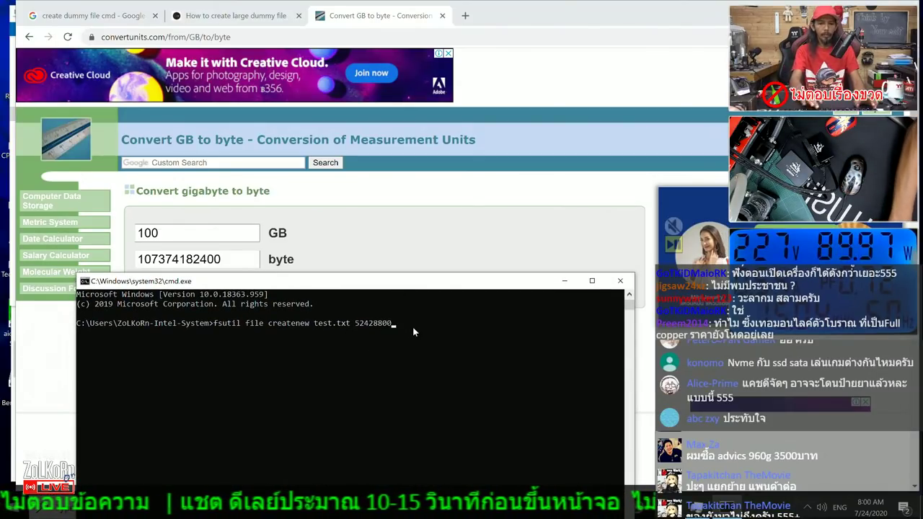
pyautogui.press('BackSpace')
pyautogui.press('BackSpace')
pyautogui.press('BackSpace')
pyautogui.press('BackSpace')
pyautogui.press('BackSpace')
pyautogui.press('BackSpace')
pyautogui.press('BackSpace')
pyautogui.press('BackSpace')
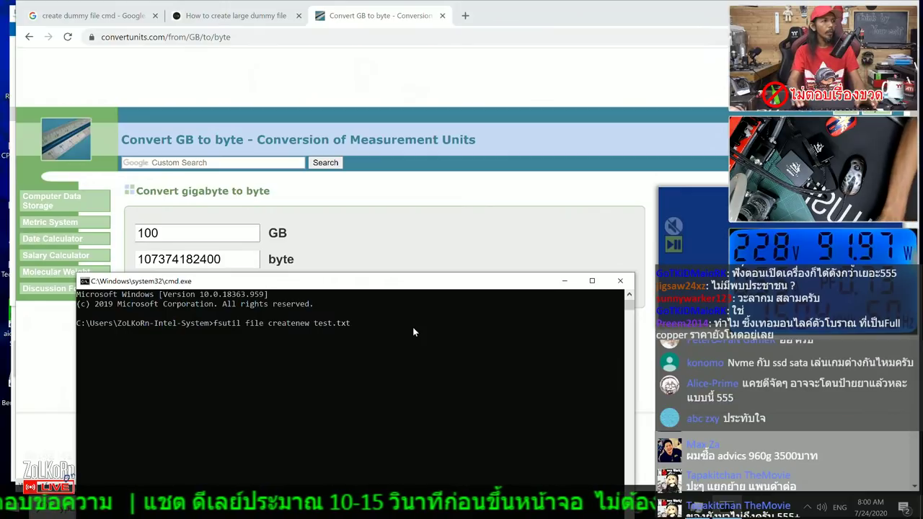
pyautogui.write('10')
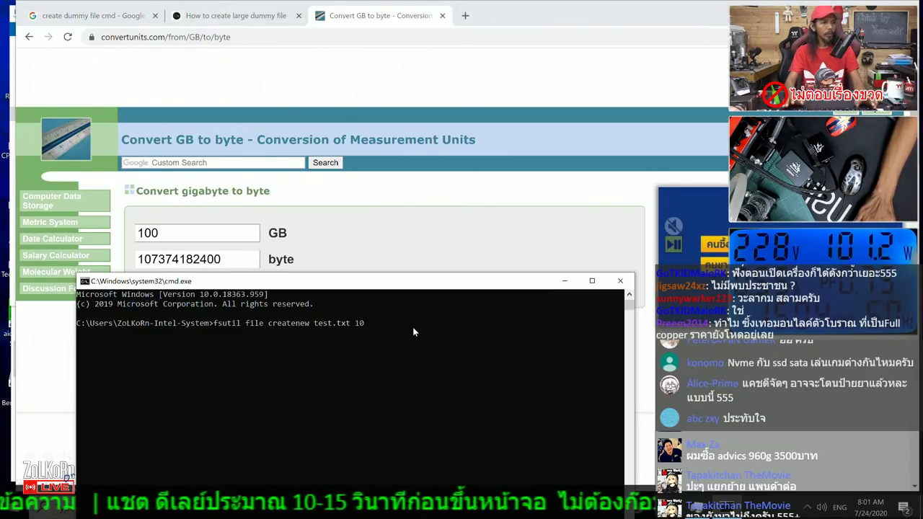
pyautogui.write('7')
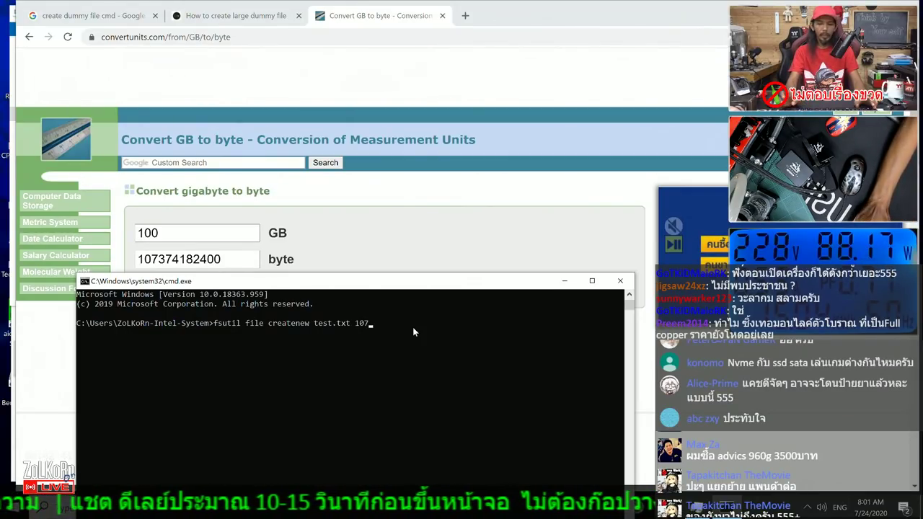
pyautogui.write('374182')
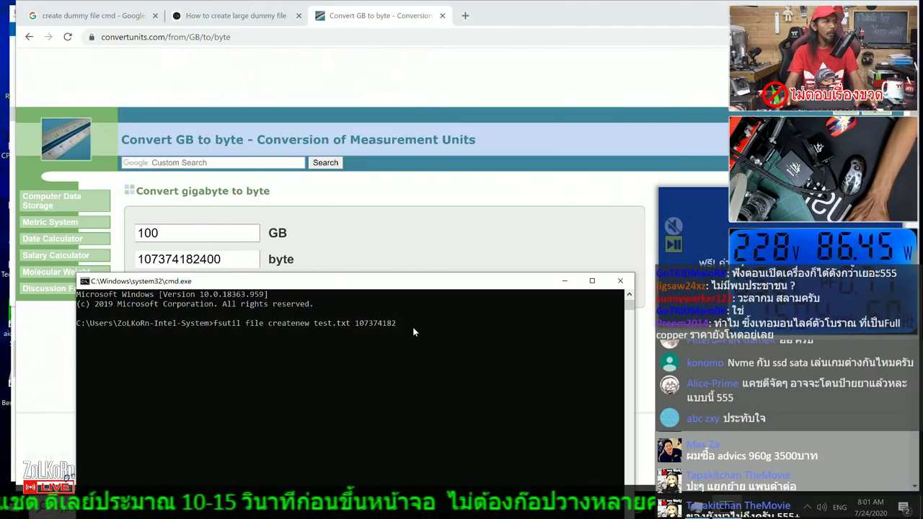
pyautogui.write('400')
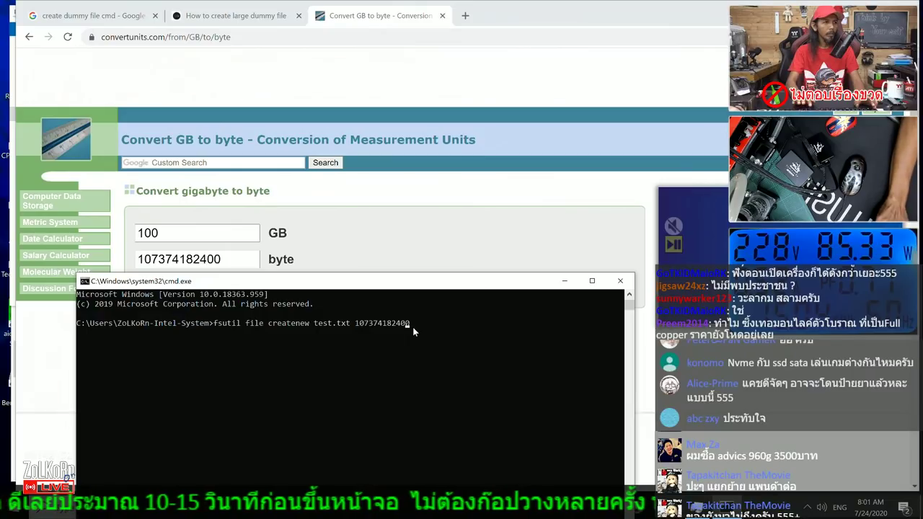
# Step: Change the file name in the fsutil command to 100GB.txt and run it, closing Command Prompt and the browser
pyautogui.press('Left')
pyautogui.press('Left')
pyautogui.press('Left')
pyautogui.press('Left')
pyautogui.press('Left')
pyautogui.press('Left')
pyautogui.press('Left')
pyautogui.press('Left')
pyautogui.press('Left')
pyautogui.press('Left')
pyautogui.press('Left')
pyautogui.press('Left')
pyautogui.press('Left')
pyautogui.press('Left')
pyautogui.press('Left')
pyautogui.press('Left')
pyautogui.press('Left')
pyautogui.press('Left')
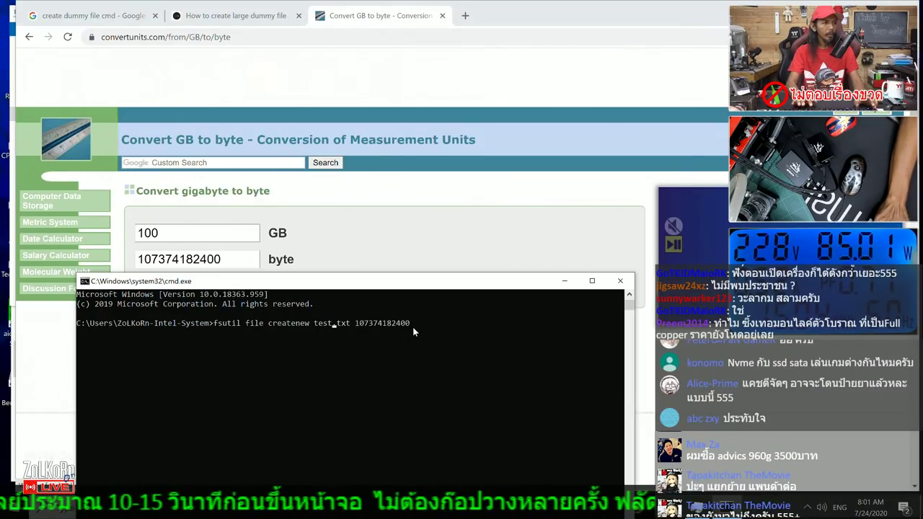
pyautogui.press('BackSpace')
pyautogui.press('Right')
pyautogui.press('BackSpace')
pyautogui.press('BackSpace')
pyautogui.press('BackSpace')
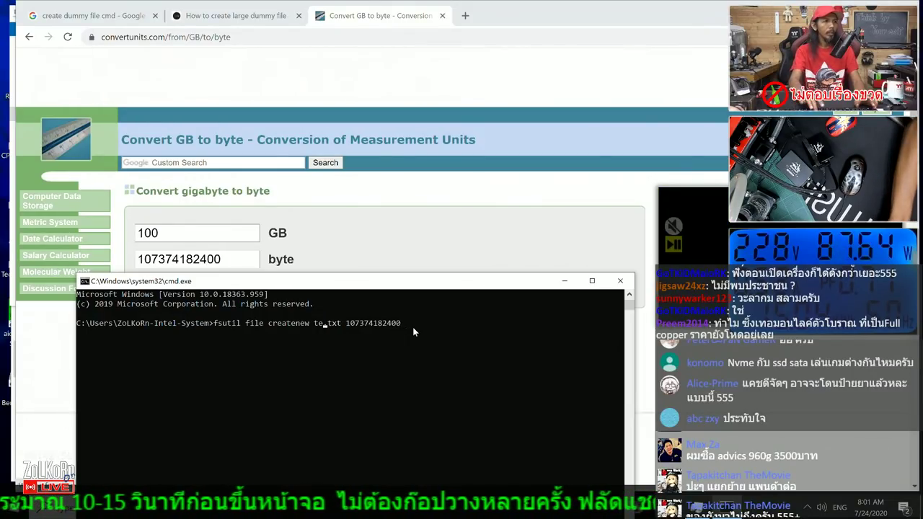
pyautogui.write('100GB')
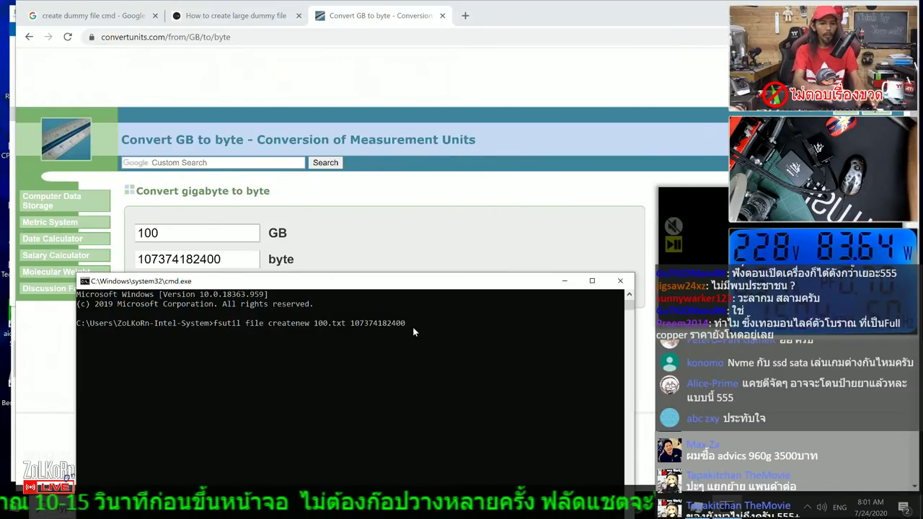
pyautogui.press('Return')
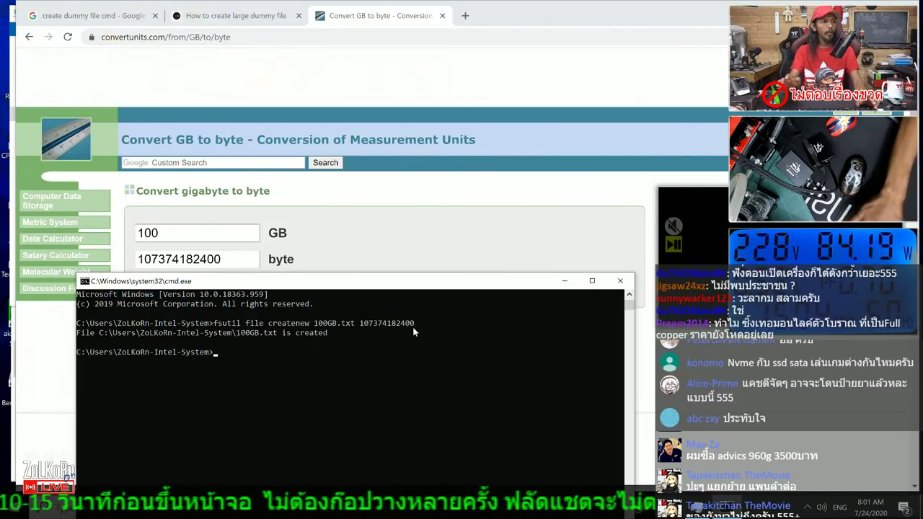
pyautogui.click(620, 281)
pyautogui.click(854, 8)
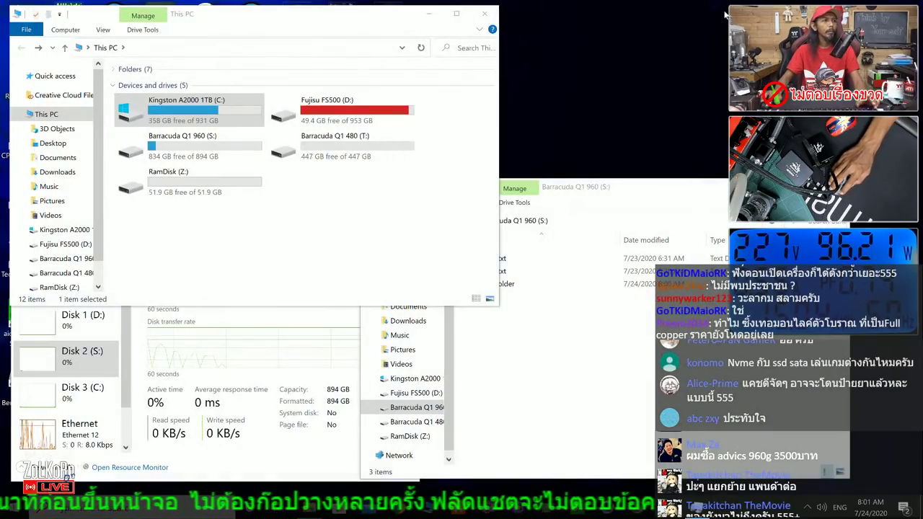
# Step: Open the user profile folder under Users on drive C: and place 100GB.txt on the clipboard
pyautogui.doubleClick(134, 117)
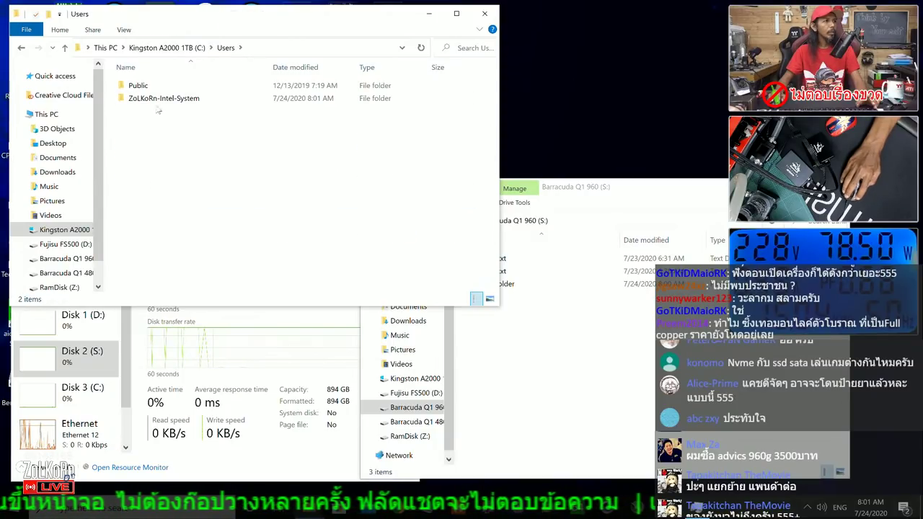
pyautogui.doubleClick(163, 98)
pyautogui.scroll(-3, 274, 184)
pyautogui.click(148, 285)
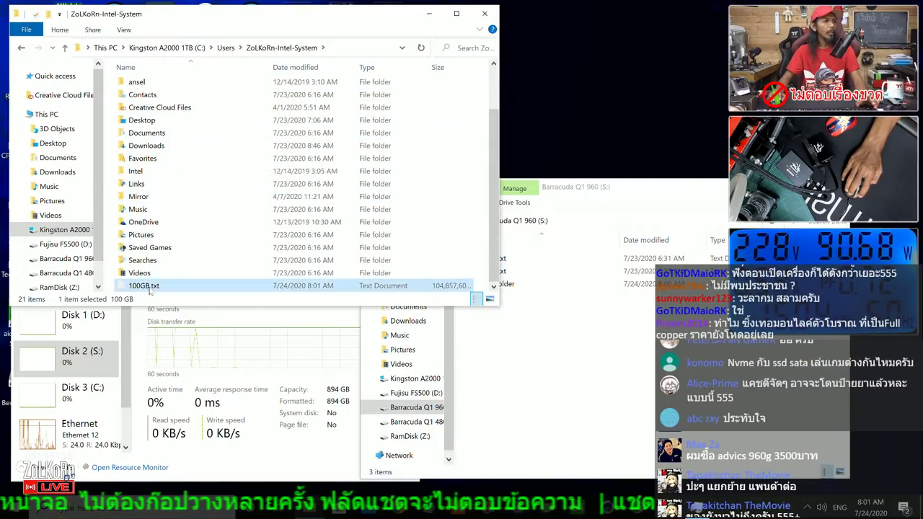
pyautogui.rightClick(150, 287)
pyautogui.click(168, 425)
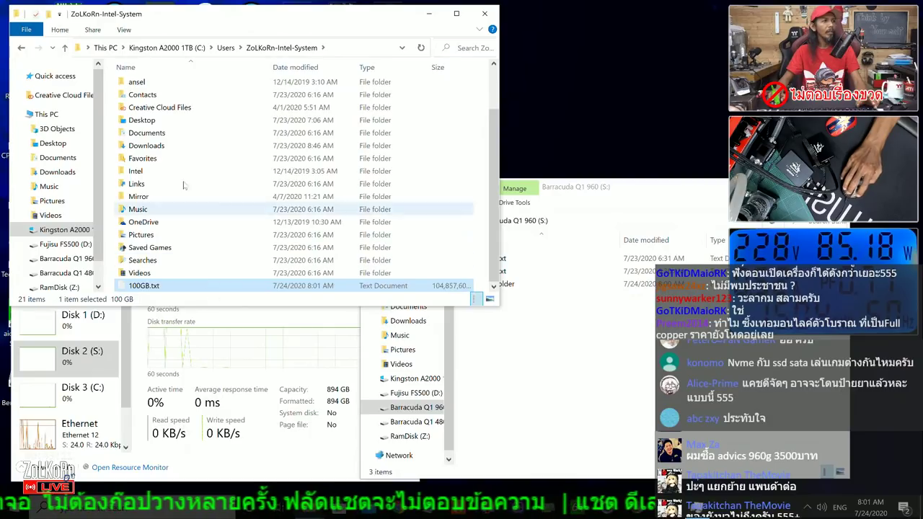
# Step: Paste 100GB.txt into the root of the Barracuda Q1 960 drive (S:)
pyautogui.rightClick(537, 332)
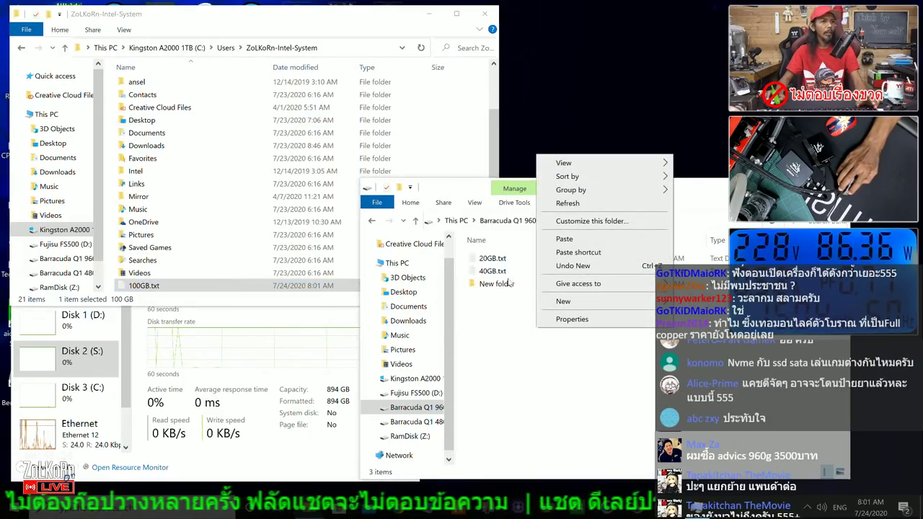
pyautogui.click(570, 240)
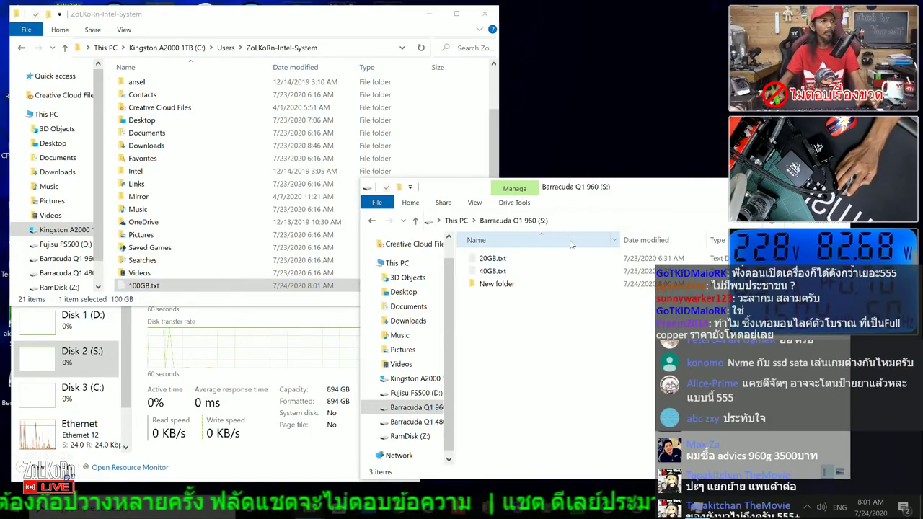
pyautogui.moveTo(404, 189); pyautogui.dragTo(256, 133)
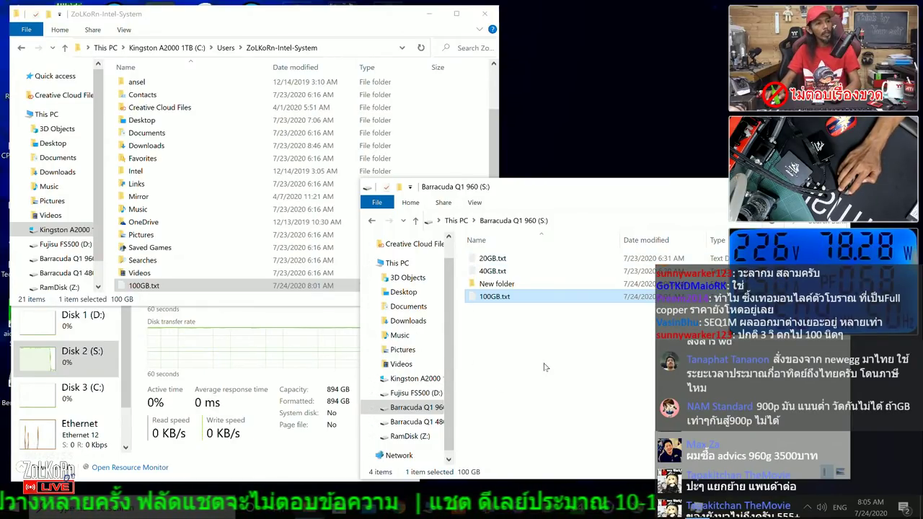
# Step: Switch the drive window from S: to the Barracuda Q1 480 drive (T:) and show Disk 0 (T:) in Task Manager's performance view
pyautogui.moveTo(527, 189); pyautogui.dragTo(536, 144)
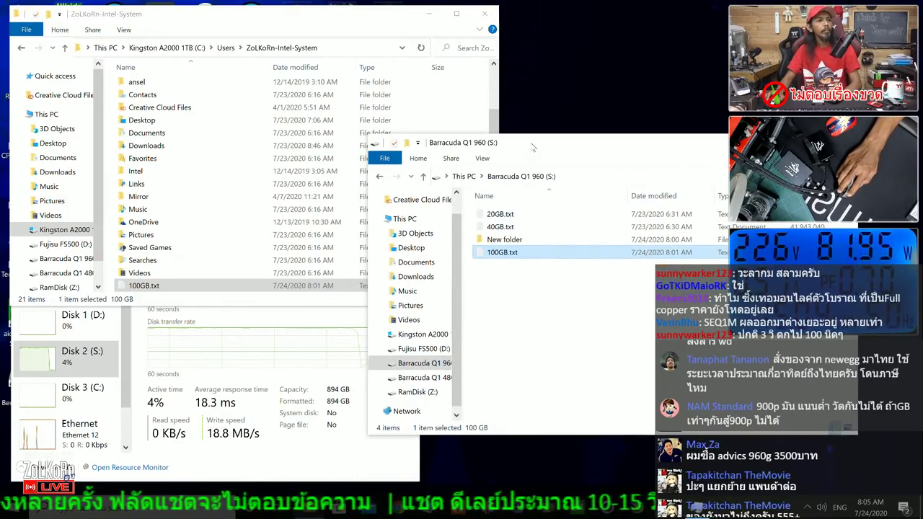
pyautogui.rightClick(491, 305)
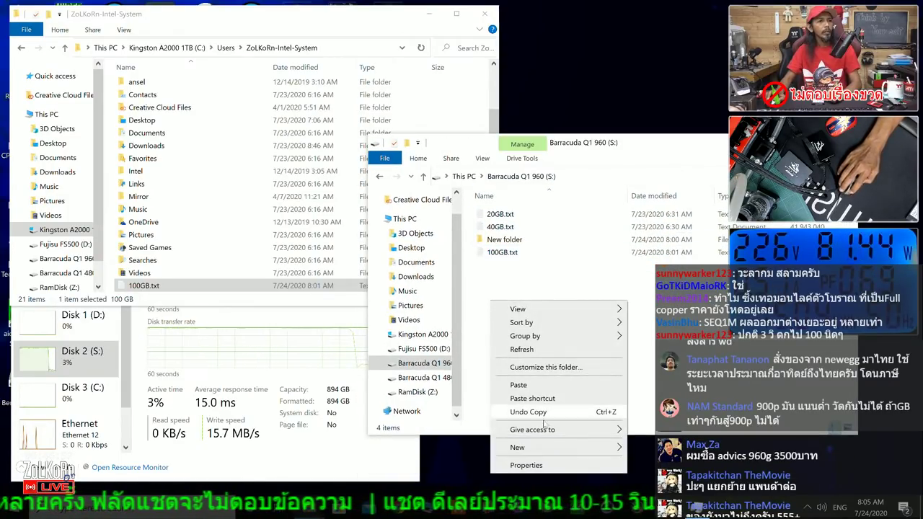
pyautogui.click(530, 278)
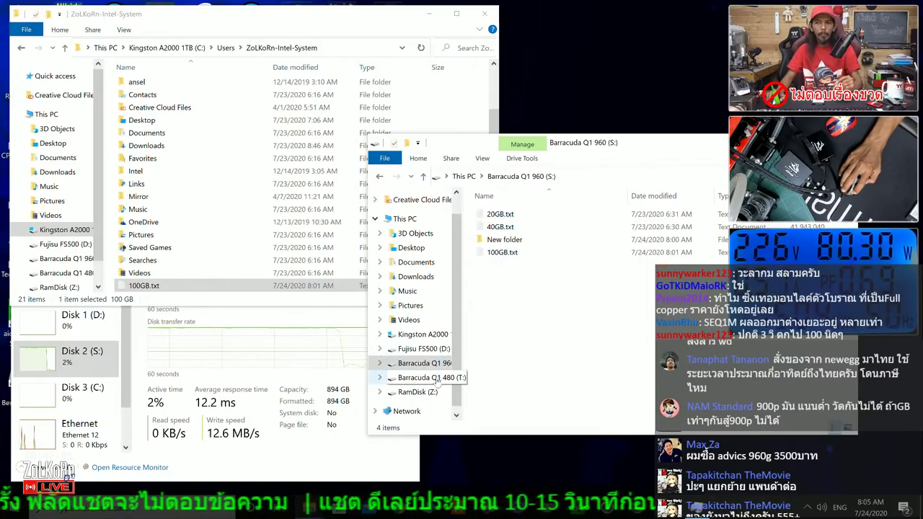
pyautogui.click(426, 377)
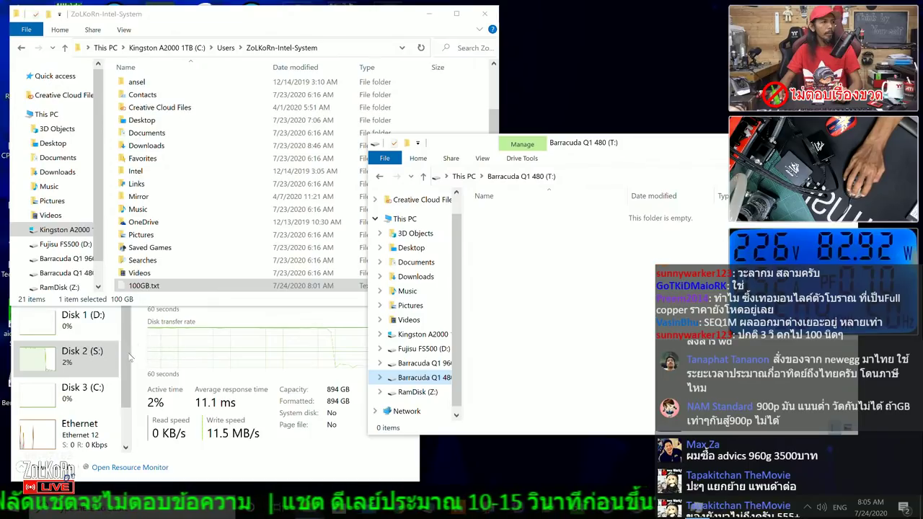
pyautogui.click(79, 364)
pyautogui.click(114, 283)
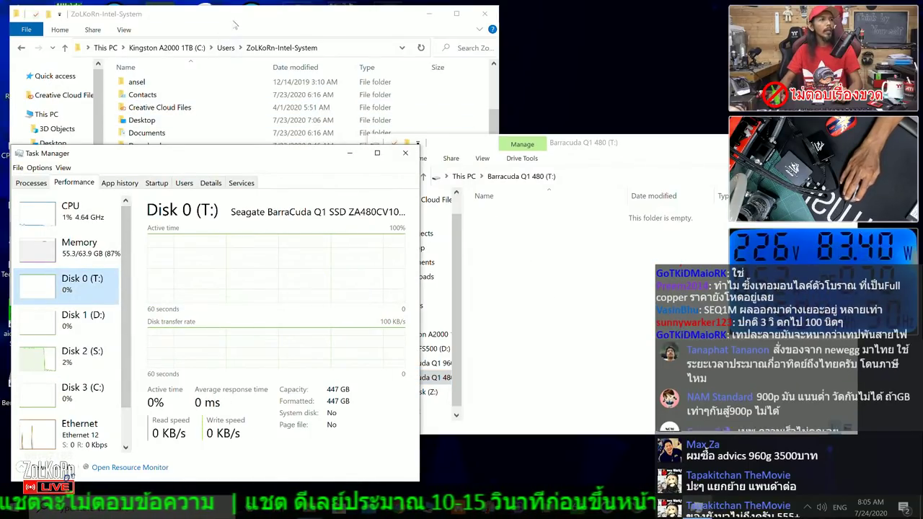
# Step: Copy 100GB.txt from the user profile folder to the root of the Barracuda Q1 480 drive (T:)
pyautogui.click(222, 41)
pyautogui.click(130, 286)
pyautogui.rightClick(130, 292)
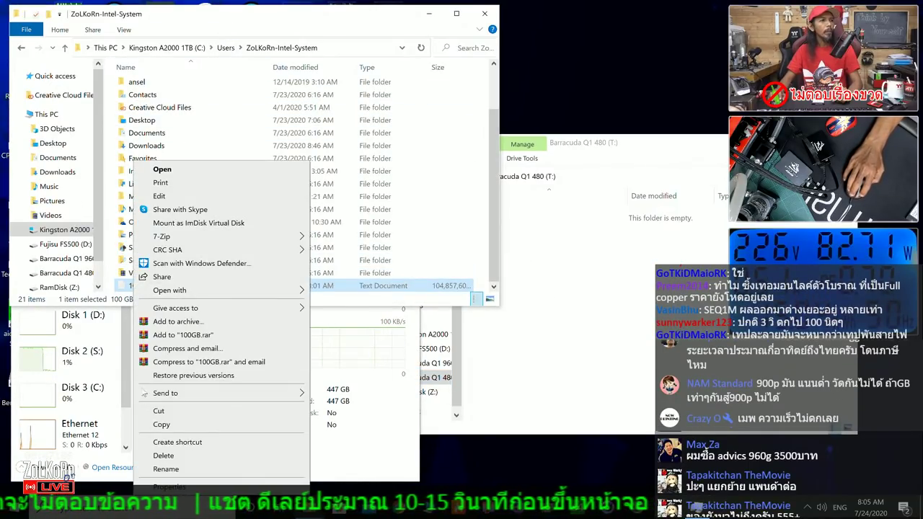
pyautogui.click(555, 370)
pyautogui.click(556, 371)
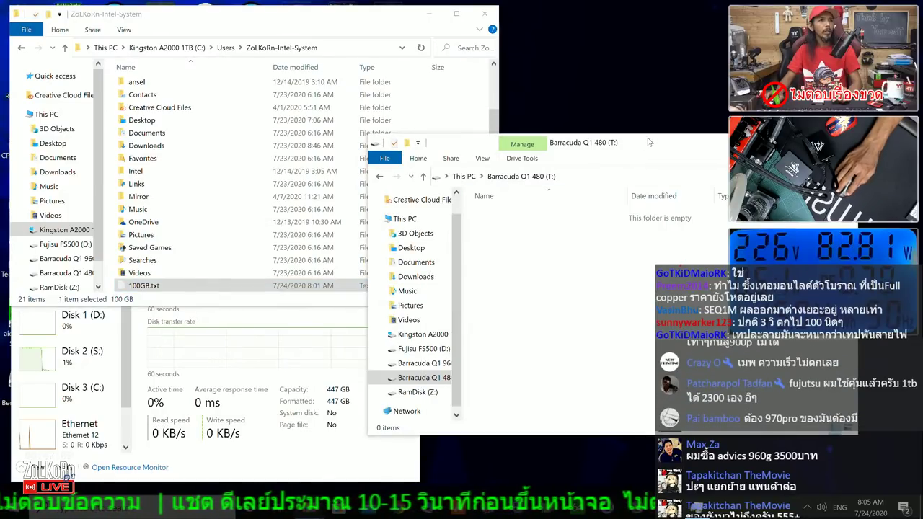
pyautogui.rightClick(527, 295)
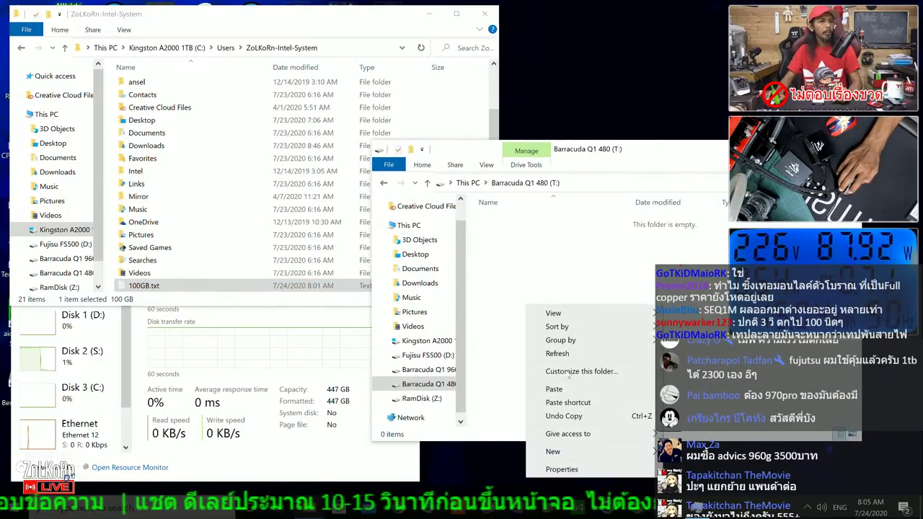
pyautogui.click(570, 391)
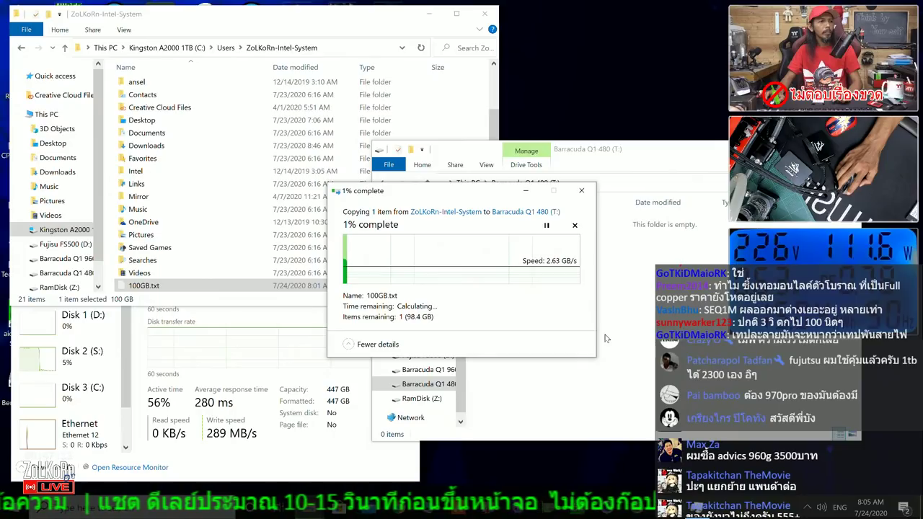
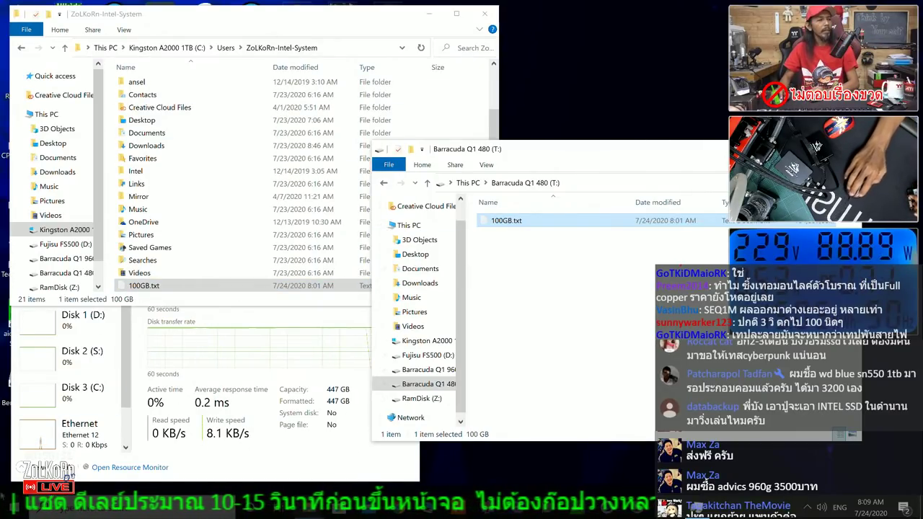
# Step: Launch HWMonitorPro and look through its sensor list
pyautogui.press('super')
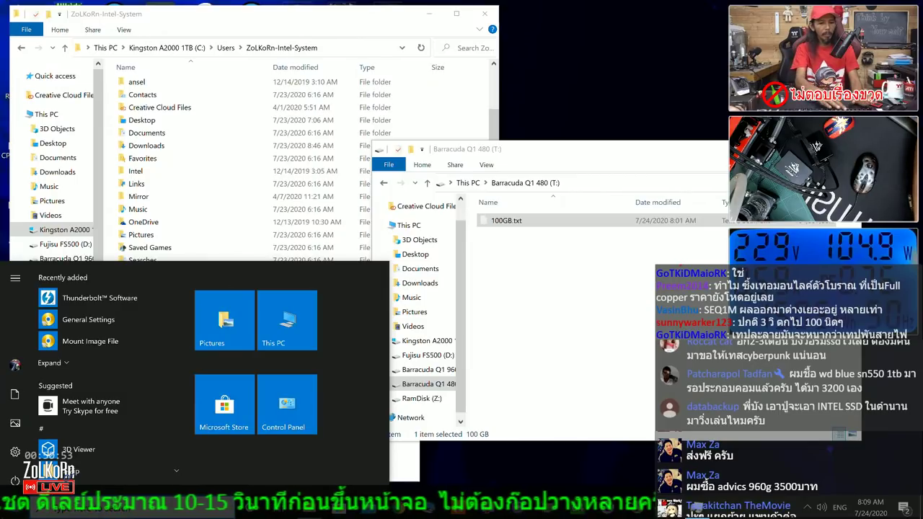
pyautogui.write('hw')
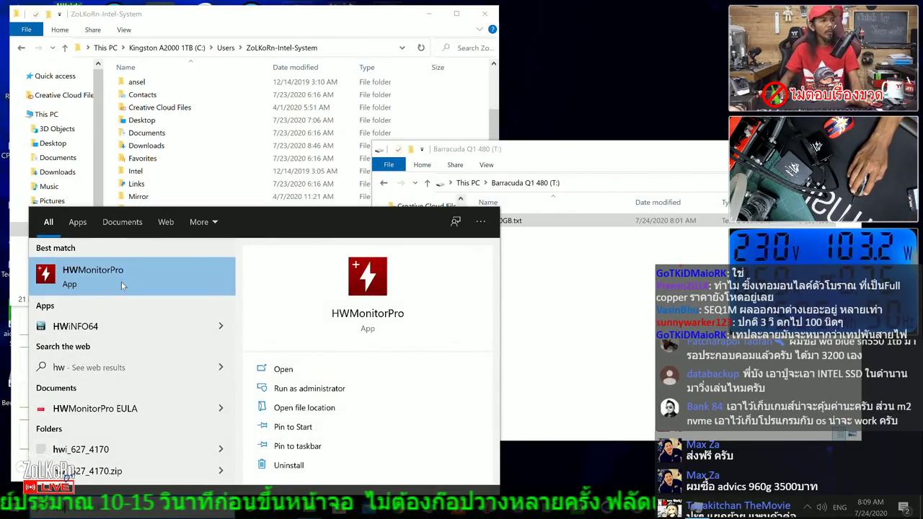
pyautogui.click(121, 283)
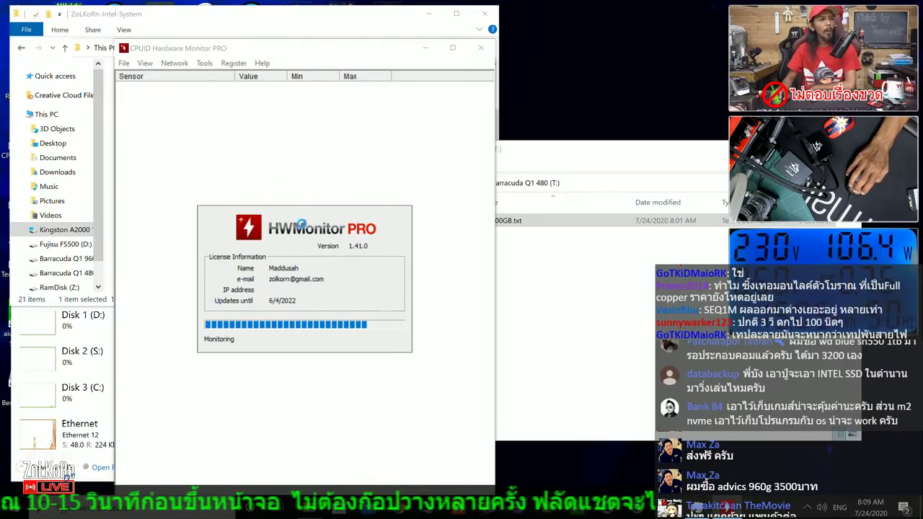
pyautogui.scroll(-10, 310, 245)
pyautogui.scroll(-3, 313, 248)
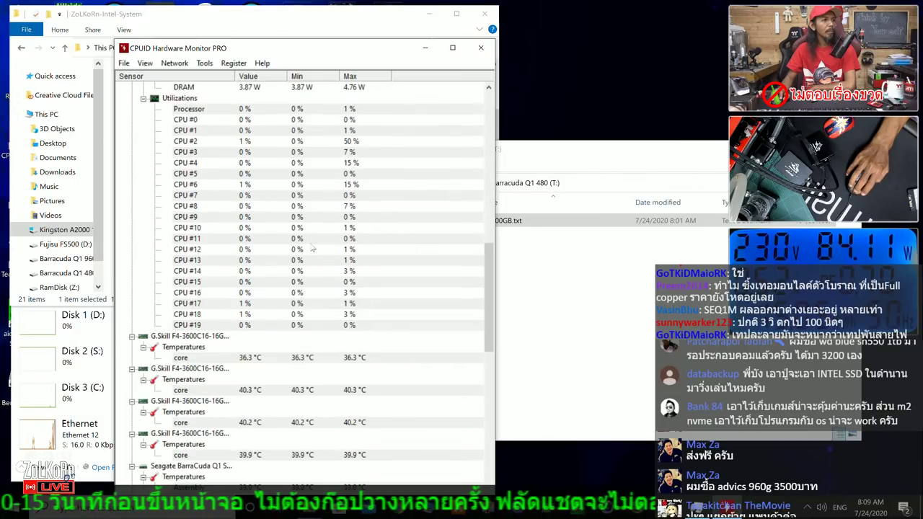
pyautogui.scroll(12, 312, 249)
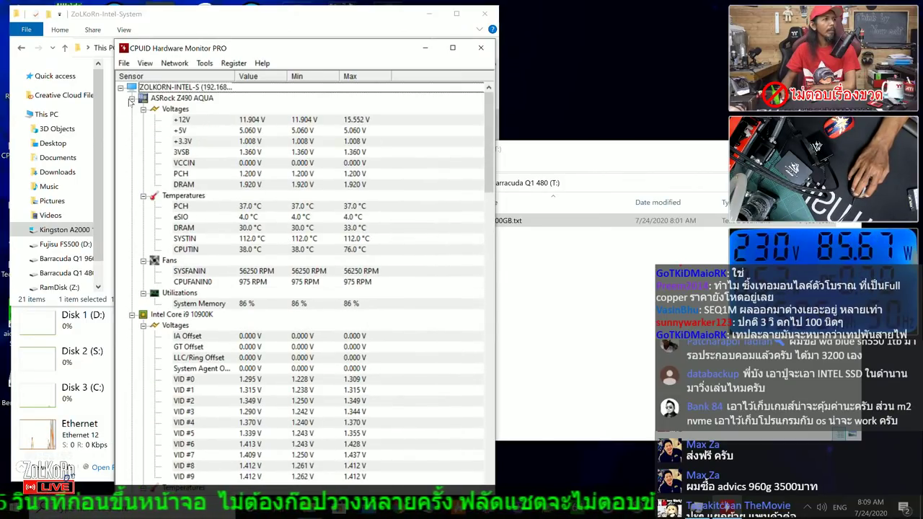
# Step: Collapse the motherboard, processor, memory, graphics card and network adapter groups so only the drives stay expanded
pyautogui.click(132, 98)
pyautogui.click(132, 109)
pyautogui.click(132, 119)
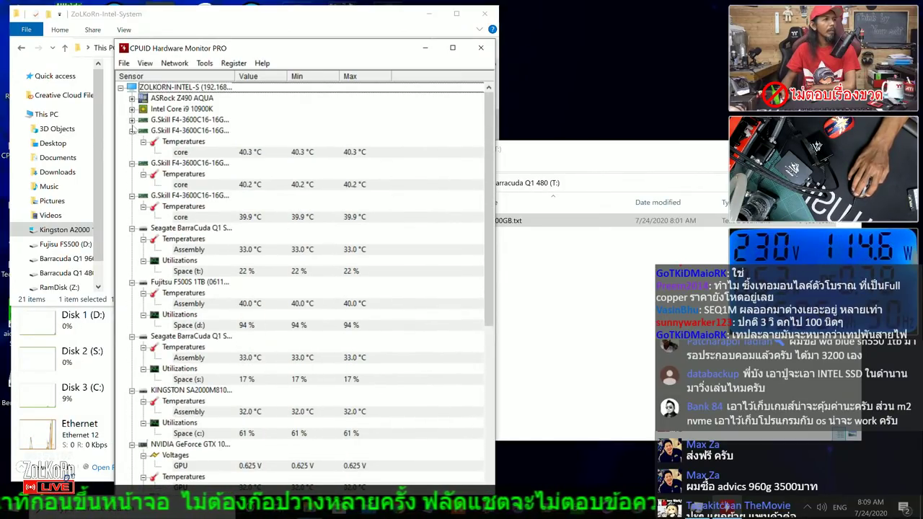
pyautogui.click(132, 131)
pyautogui.click(132, 141)
pyautogui.click(132, 152)
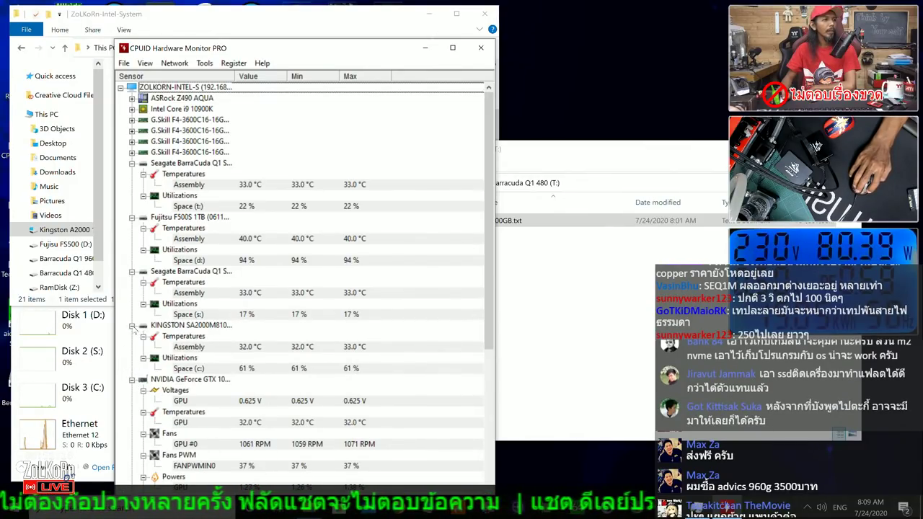
pyautogui.click(132, 380)
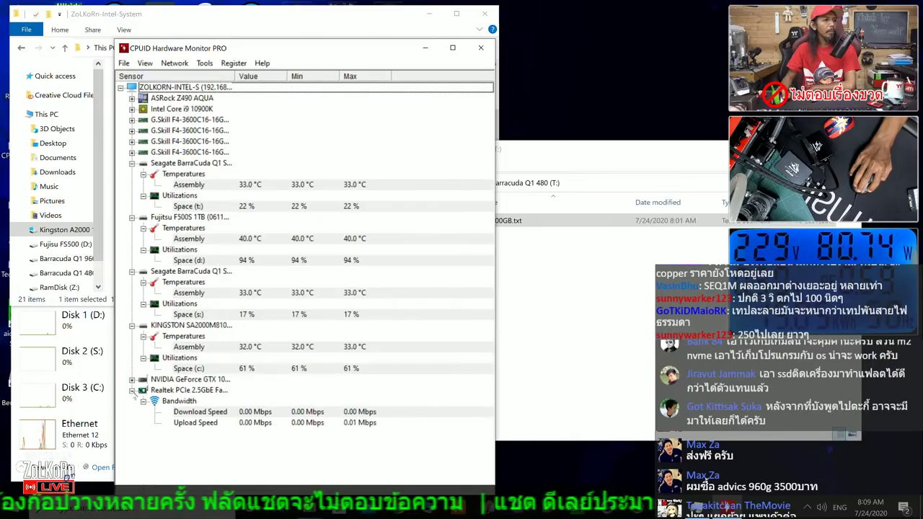
pyautogui.click(132, 390)
# Step: Check the assembly temperatures of the Kingston and both Seagate BarraCuda drives, closing the user profile folder and minimizing the monitor
pyautogui.click(254, 348)
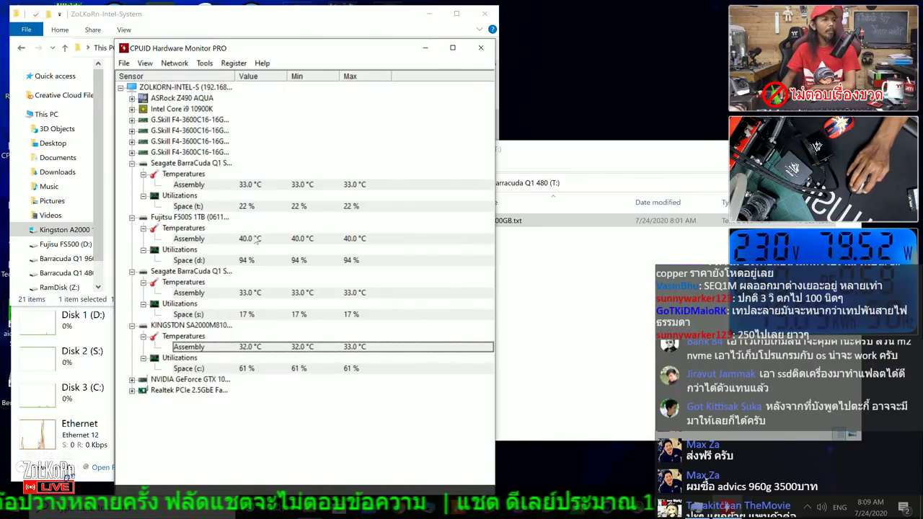
pyautogui.click(252, 187)
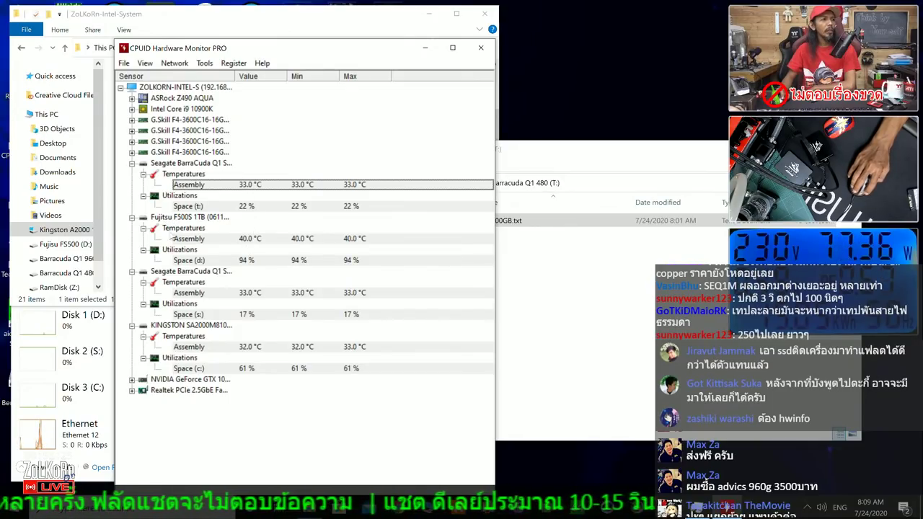
pyautogui.click(217, 293)
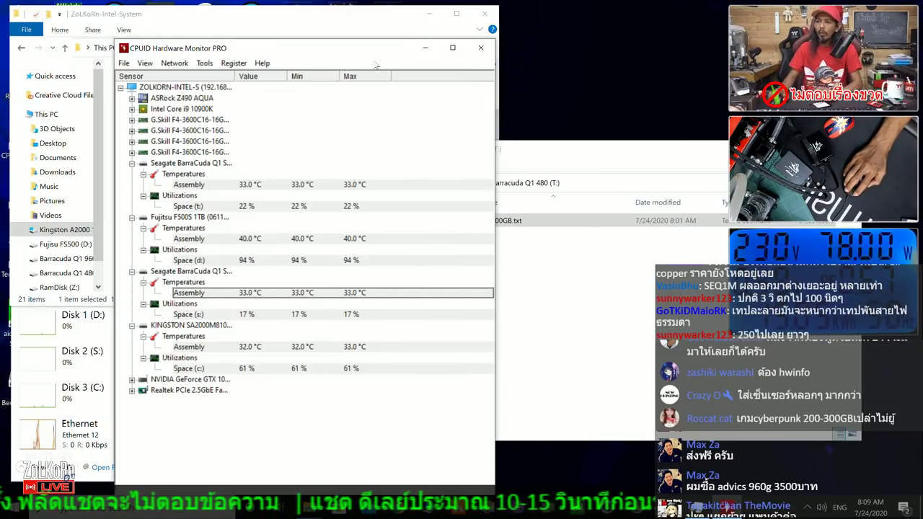
pyautogui.click(485, 14)
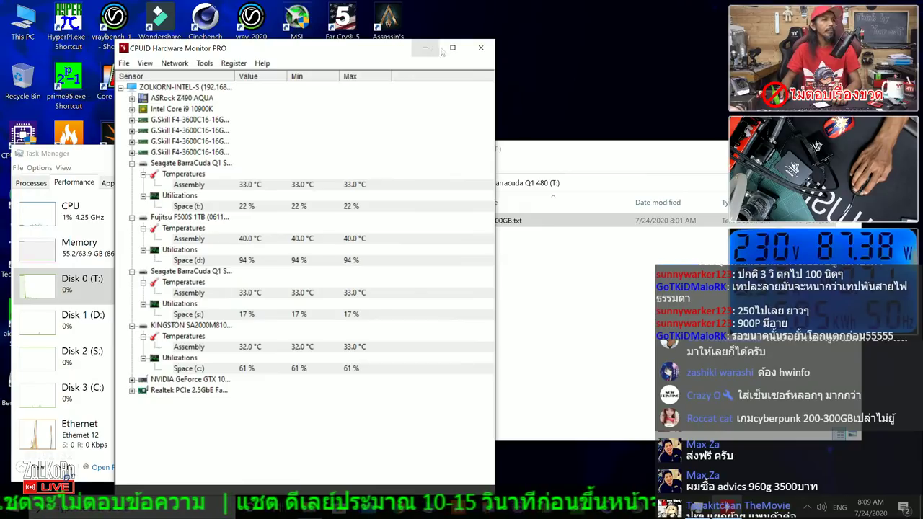
pyautogui.click(427, 48)
# Step: Launch HWiNFO64 and dismiss its update offer
pyautogui.press('super')
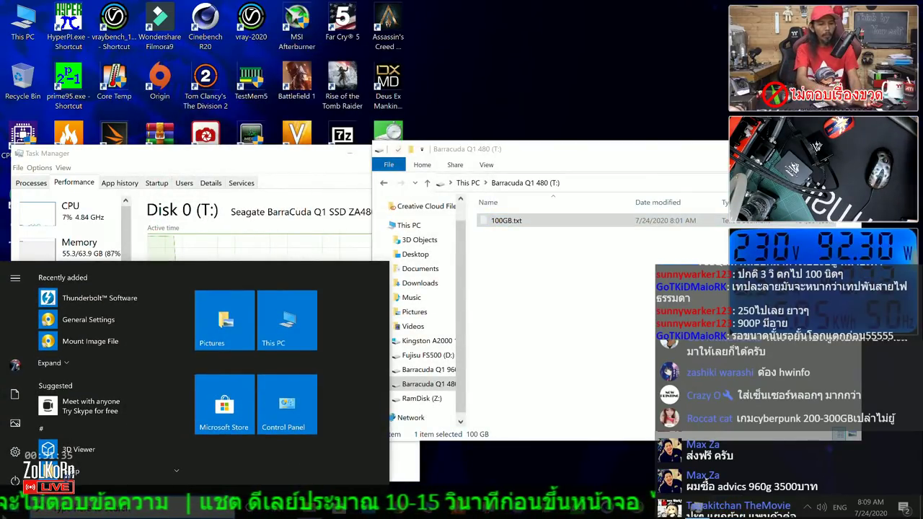
pyautogui.write('hwe')
pyautogui.press('BackSpace')
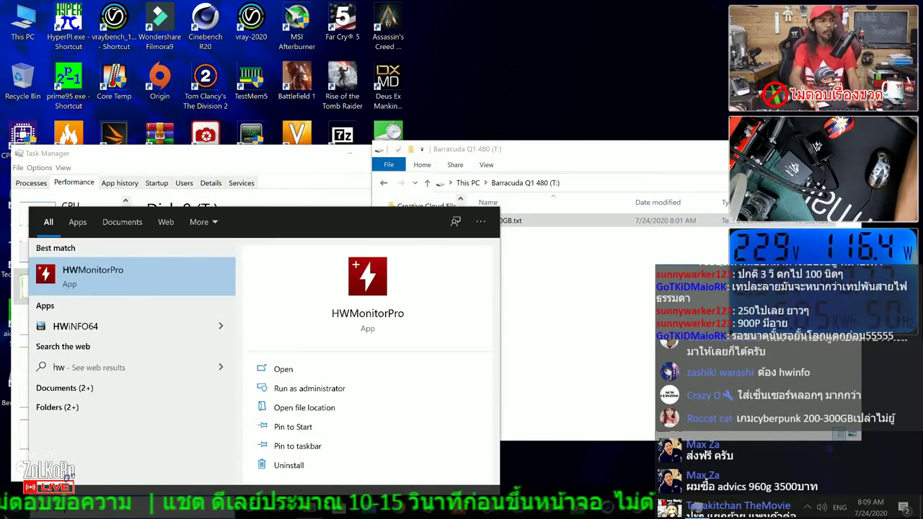
pyautogui.click(58, 328)
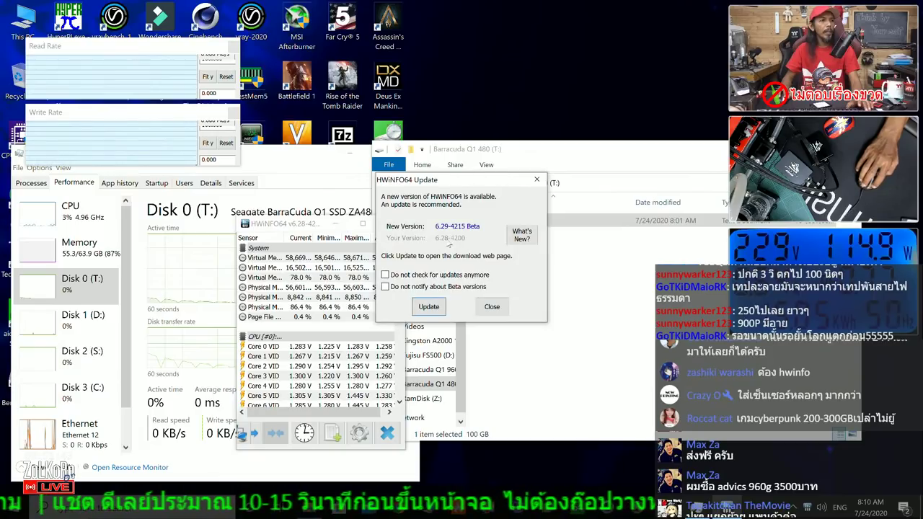
pyautogui.click(490, 305)
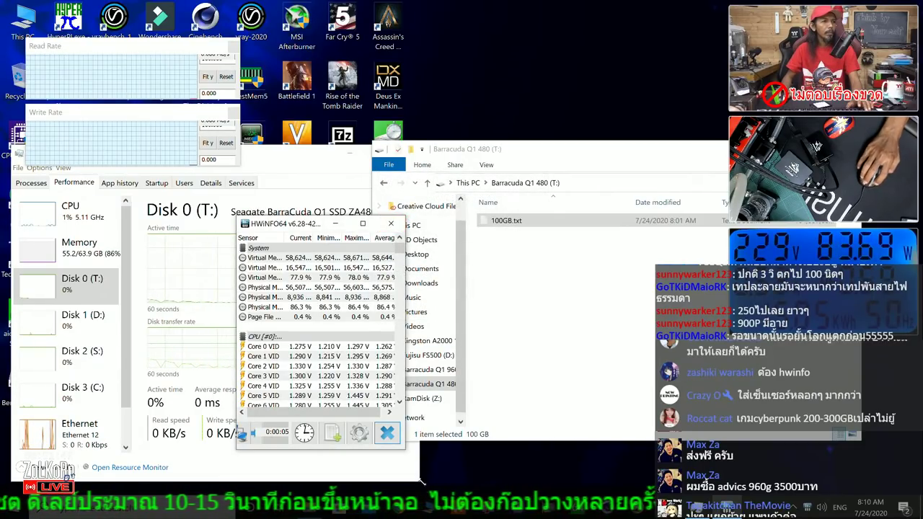
# Step: Enlarge the HWiNFO64 sensor window to nearly full screen height and widen its value columns so the readings show in full
pyautogui.moveTo(406, 450); pyautogui.dragTo(552, 461)
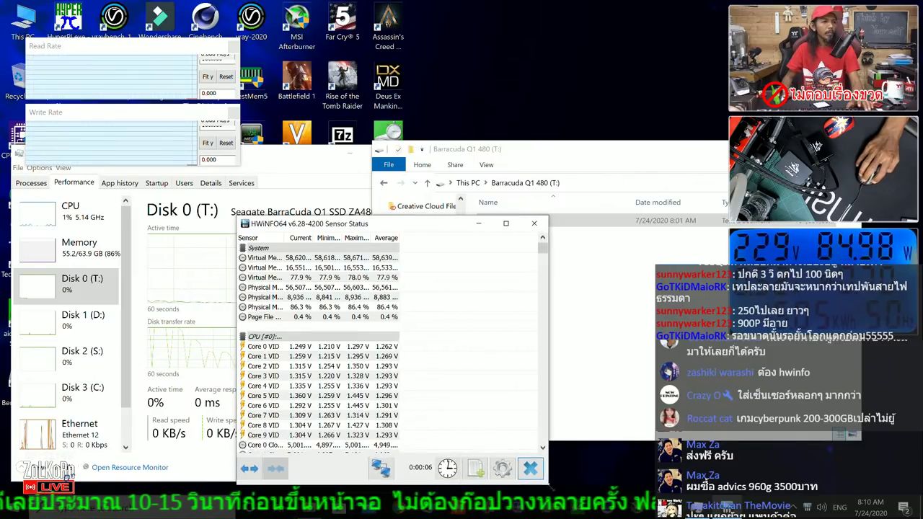
pyautogui.moveTo(440, 207); pyautogui.dragTo(440, 32)
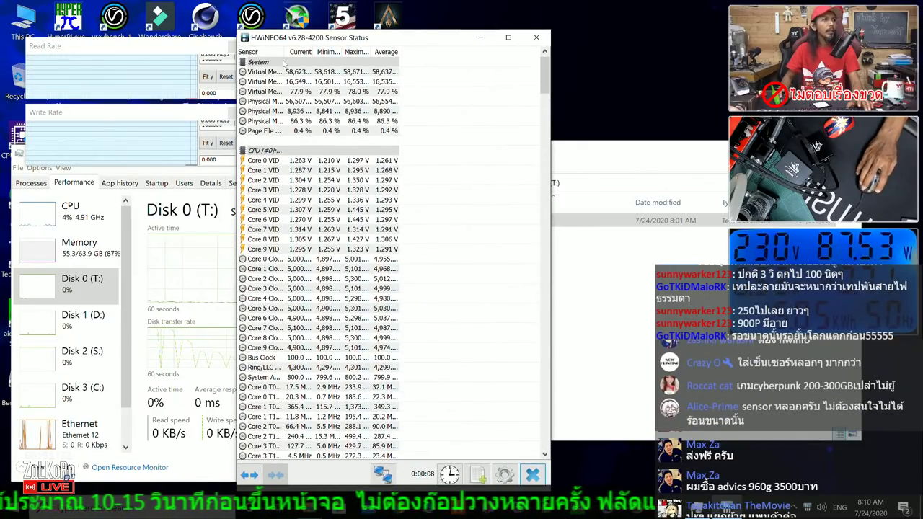
pyautogui.moveTo(315, 51); pyautogui.dragTo(481, 52)
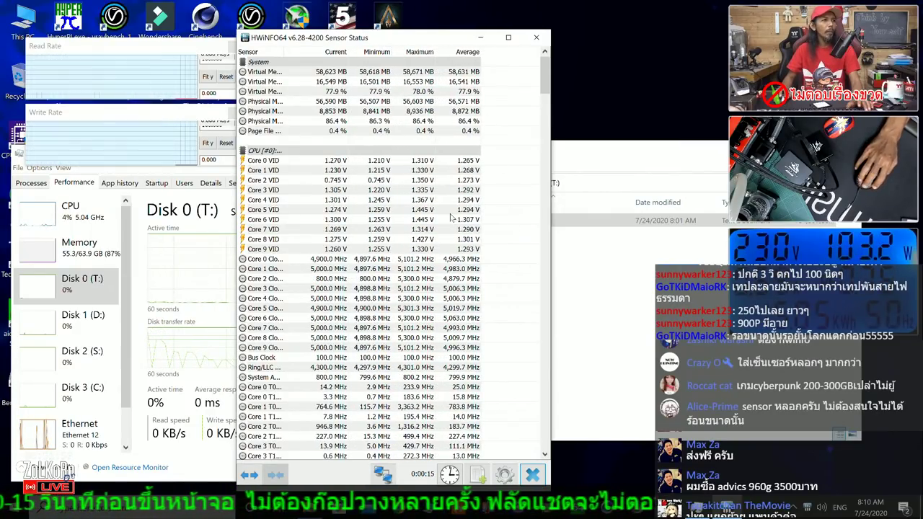
# Step: Examine the S.M.A.R.T. drive temperatures in the HWiNFO64 sensor list
pyautogui.scroll(-14, 486, 224)
pyautogui.scroll(-10, 485, 224)
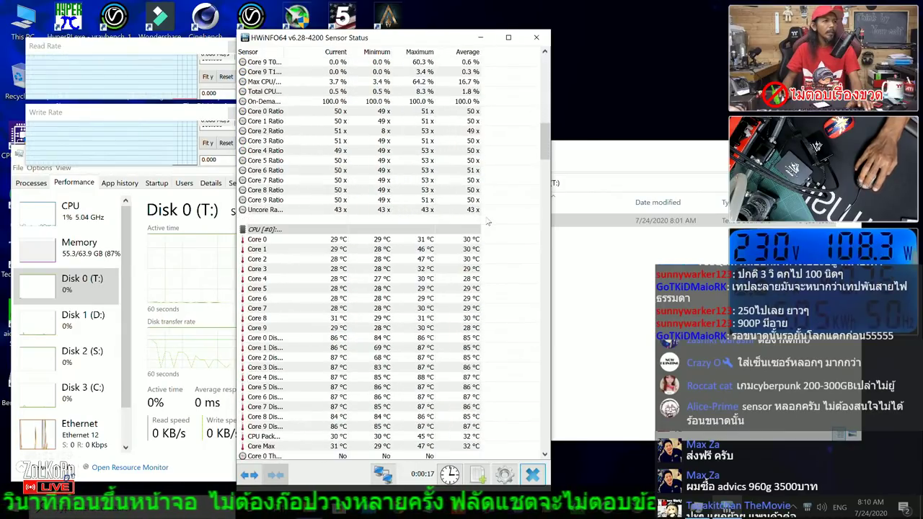
pyautogui.scroll(-20, 487, 222)
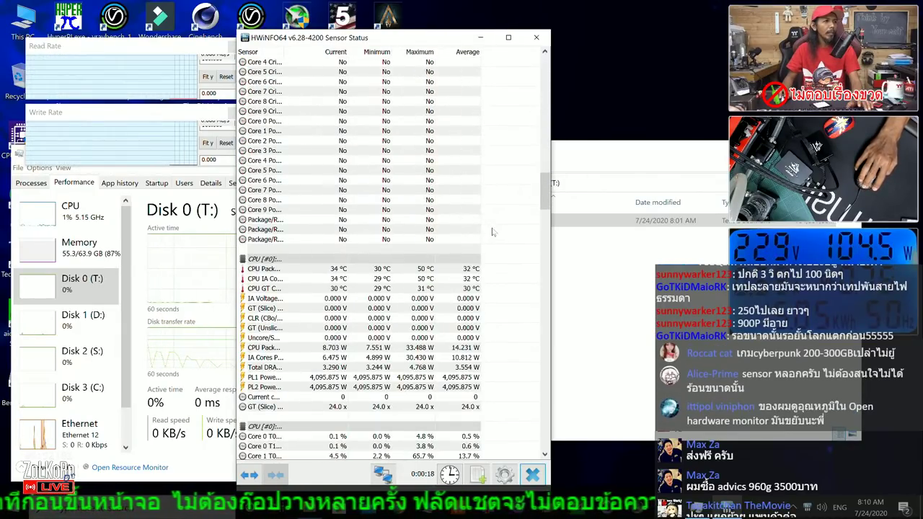
pyautogui.scroll(-20, 372, 216)
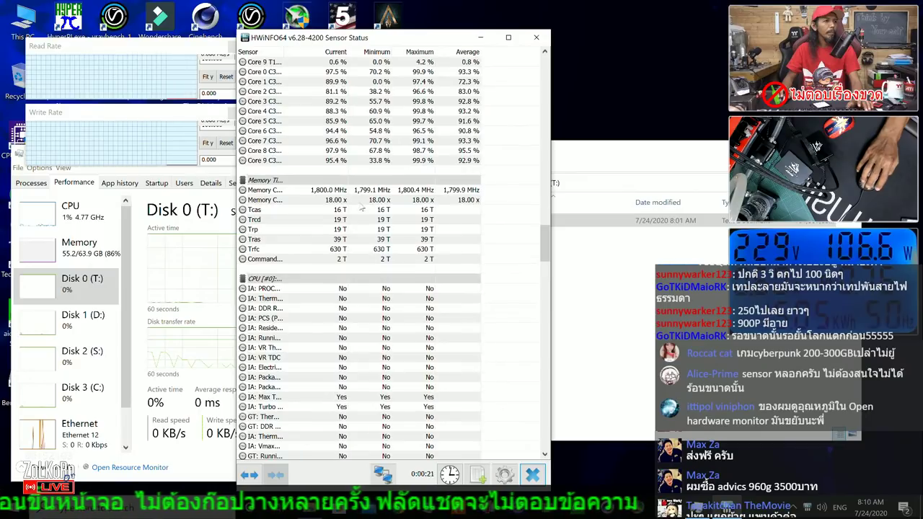
pyautogui.scroll(-20, 369, 220)
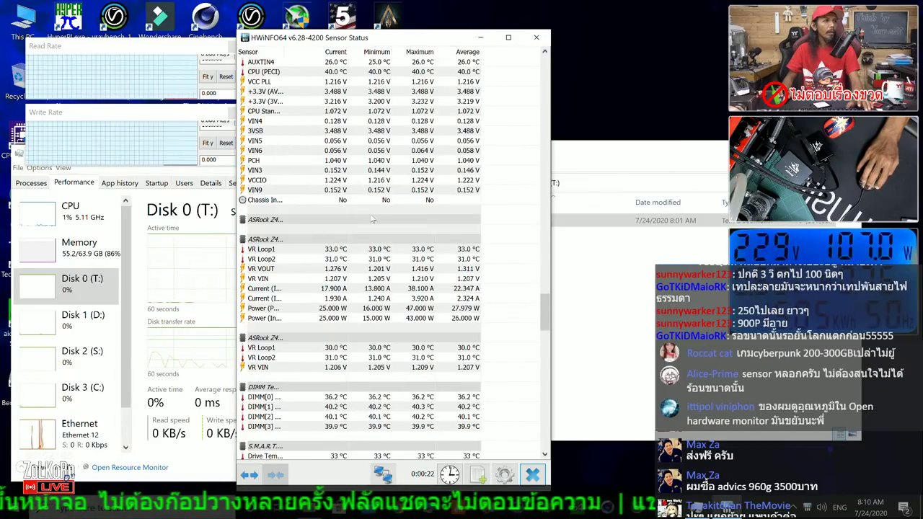
pyautogui.scroll(-9, 371, 212)
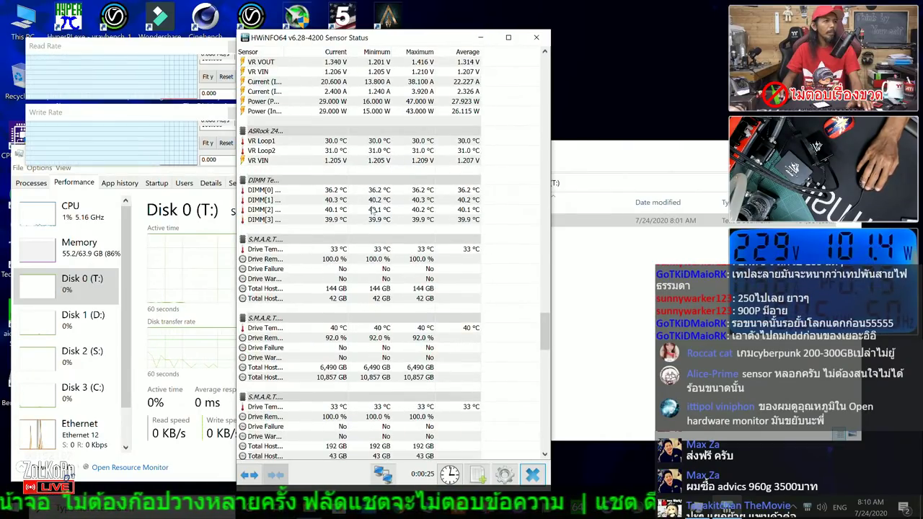
pyautogui.click(338, 268)
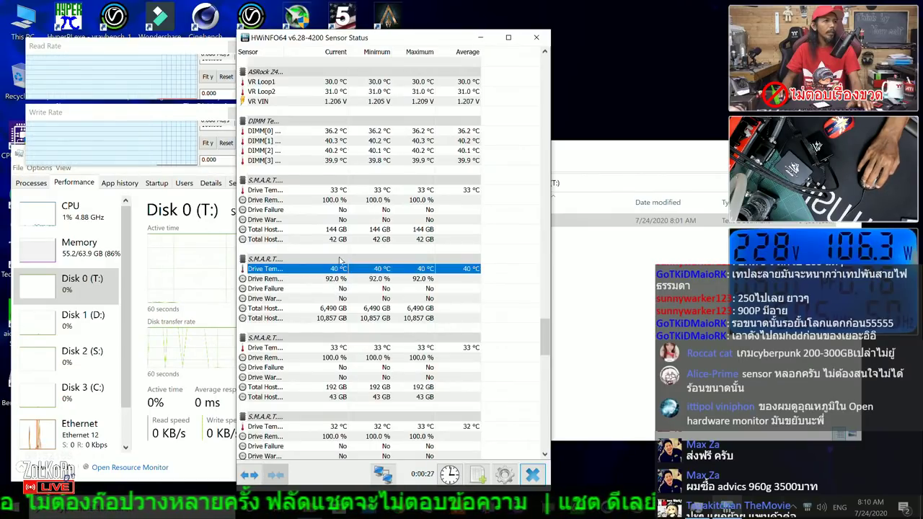
pyautogui.click(339, 190)
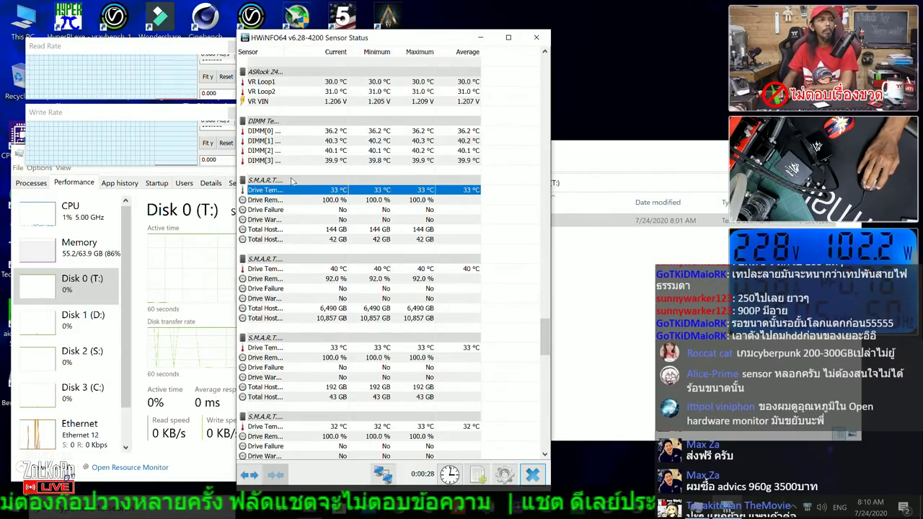
# Step: Widen the sensor name column so the drive names are readable, and close the Read Rate and Write Rate graph windows
pyautogui.moveTo(285, 52); pyautogui.dragTo(347, 55)
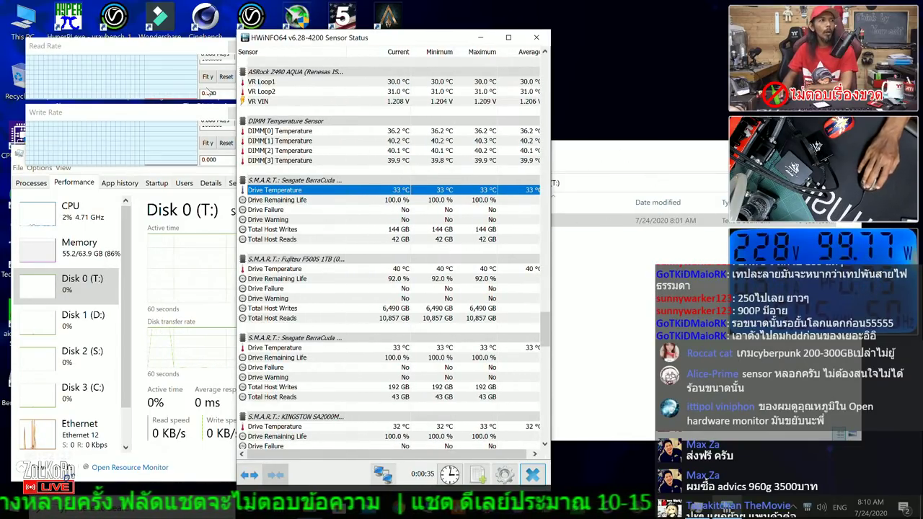
pyautogui.moveTo(142, 55)
pyautogui.click(232, 46)
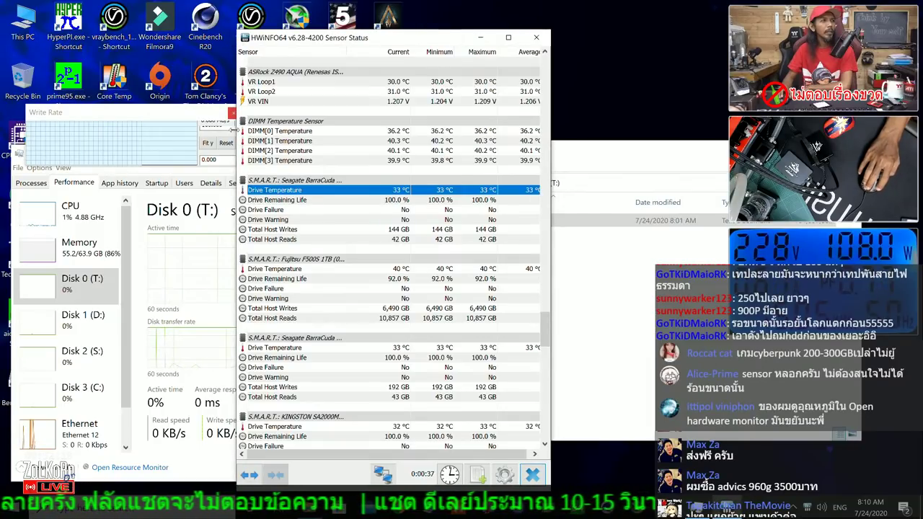
pyautogui.click(231, 114)
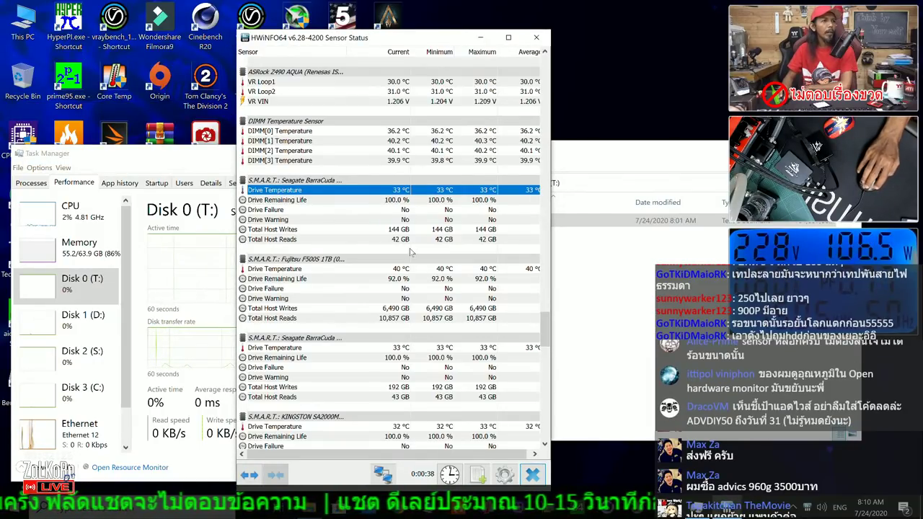
pyautogui.scroll(-2, 404, 303)
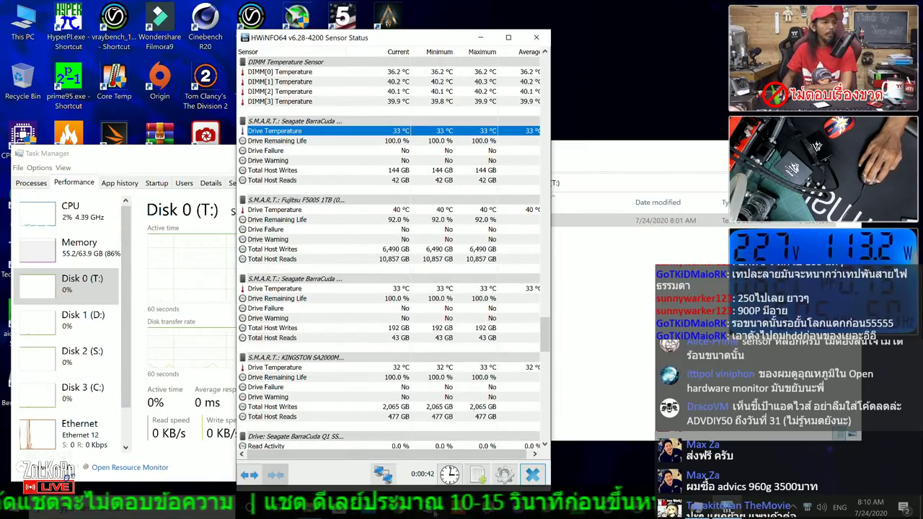
# Step: Open another File Explorer window, move it clear of the sensor list and browse to Kingston A2000 1TB (C:)
pyautogui.press('super+e')
pyautogui.moveTo(550, 152); pyautogui.dragTo(182, 13)
pyautogui.doubleClick(171, 106)
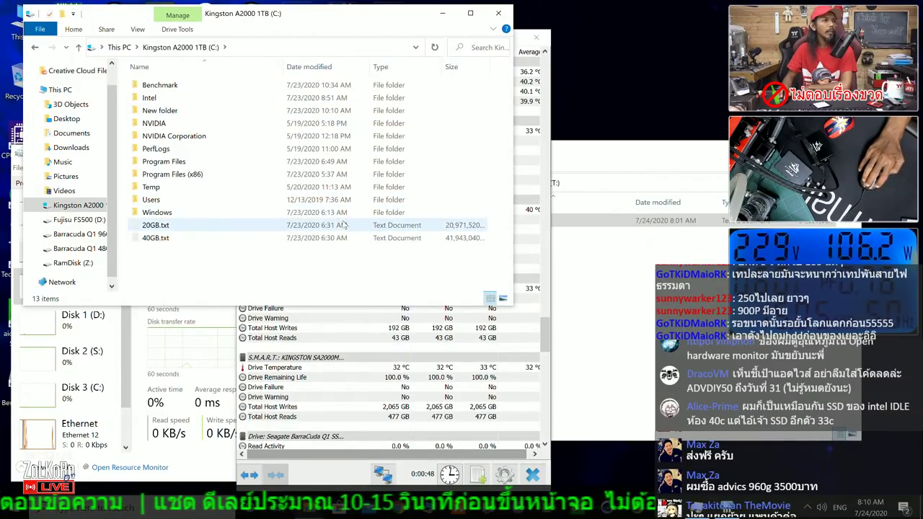
pyautogui.hotkey('alt', 'Left')
pyautogui.click(348, 148)
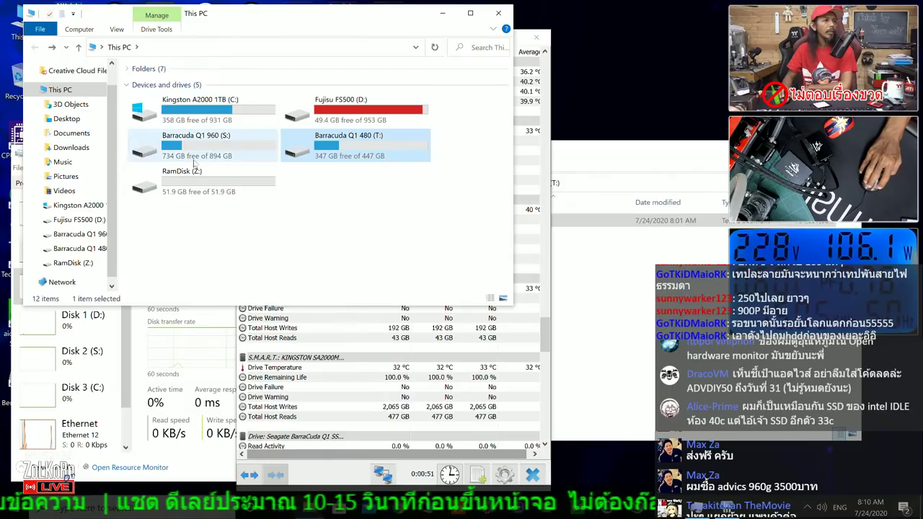
pyautogui.doubleClick(168, 109)
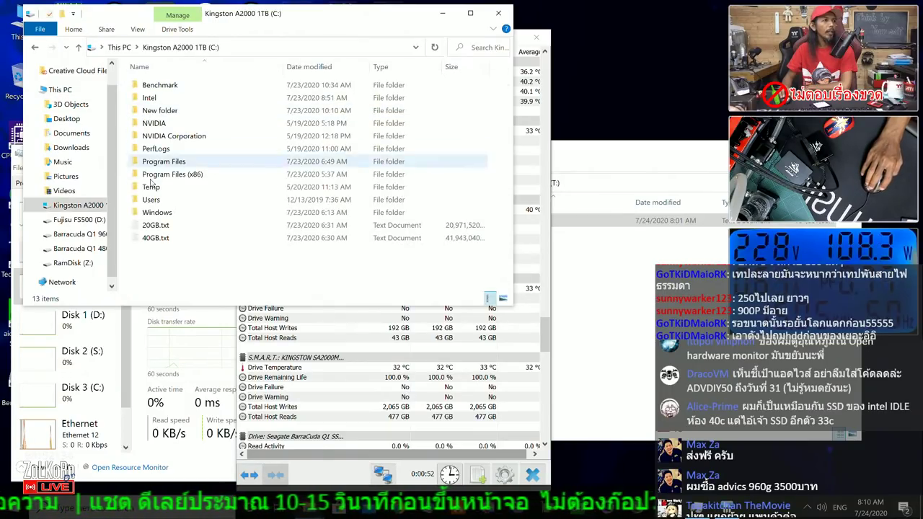
# Step: Copy 40GB.txt from the C: drive to Barracuda Q1 480 (T:) and move the progress window aside
pyautogui.click(153, 238)
pyautogui.rightClick(156, 238)
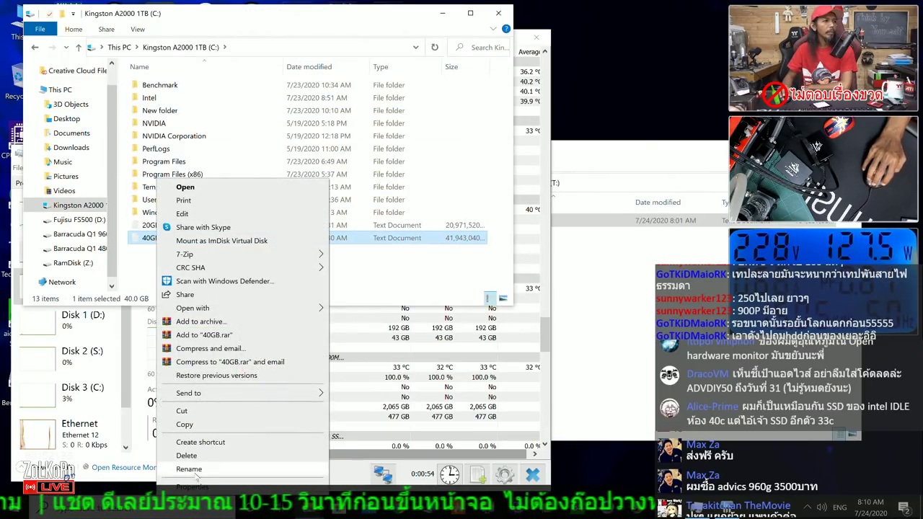
pyautogui.click(185, 425)
pyautogui.rightClick(683, 430)
pyautogui.click(692, 390)
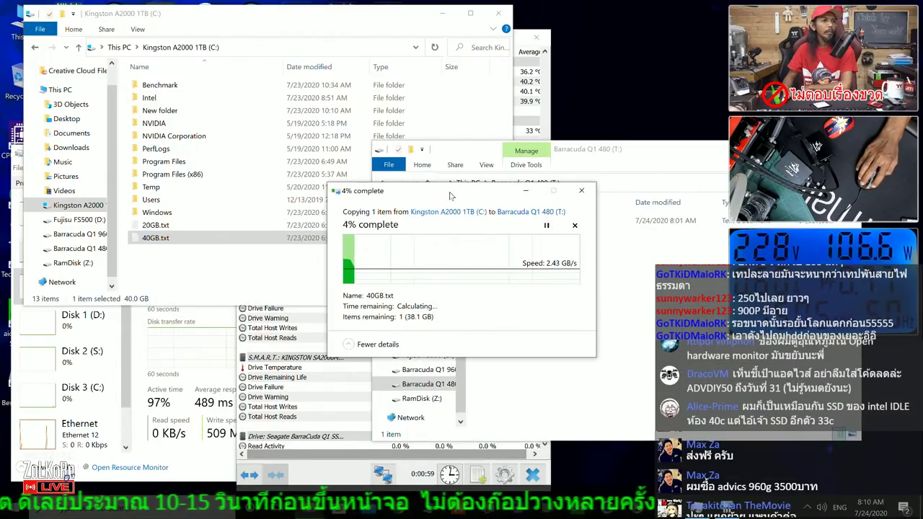
pyautogui.moveTo(462, 191); pyautogui.dragTo(284, 141)
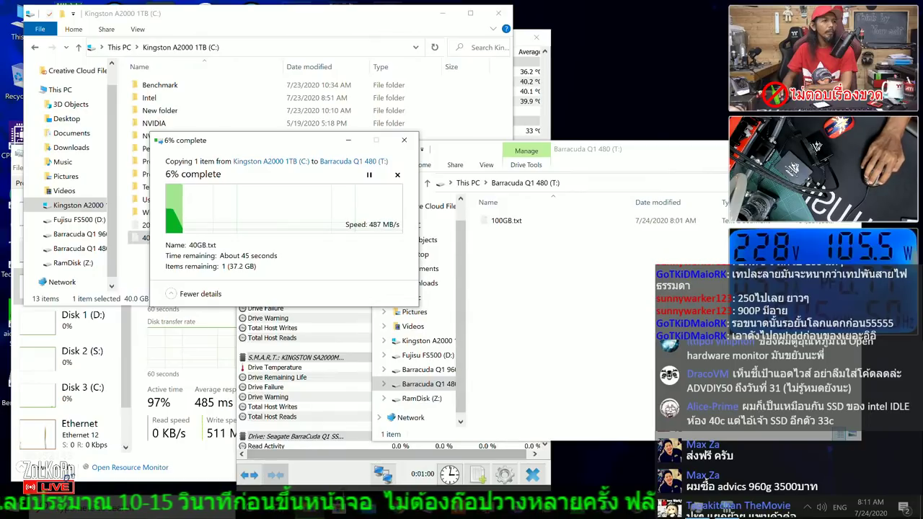
# Step: Check both Seagate BarraCuda drive temperatures in HWiNFO64 during the 40GB.txt copy, closing the sensor window when it finishes
pyautogui.click(331, 474)
pyautogui.moveTo(215, 147); pyautogui.dragTo(102, 114)
pyautogui.click(396, 41)
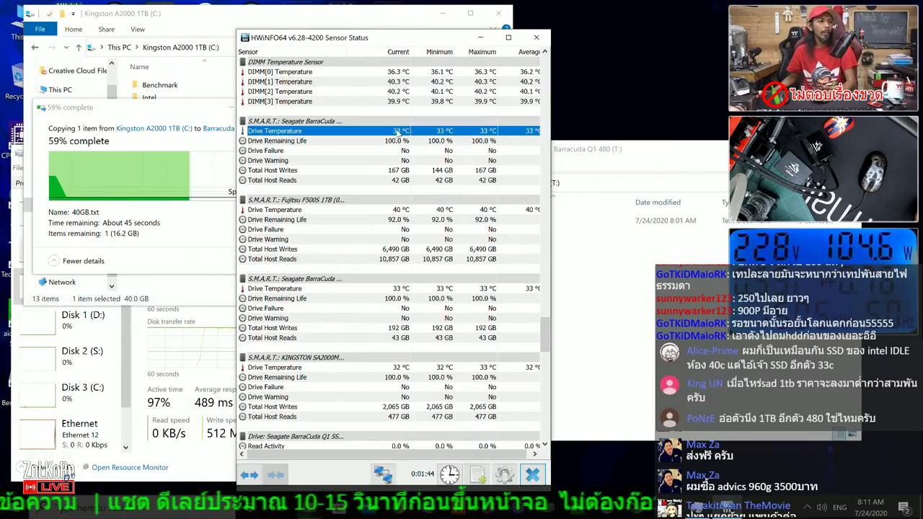
pyautogui.moveTo(427, 41); pyautogui.dragTo(447, 41)
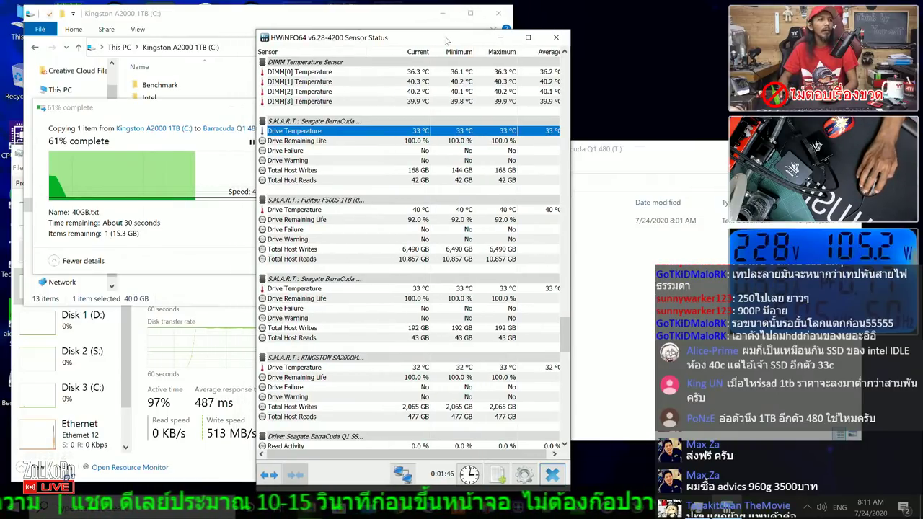
pyautogui.click(419, 290)
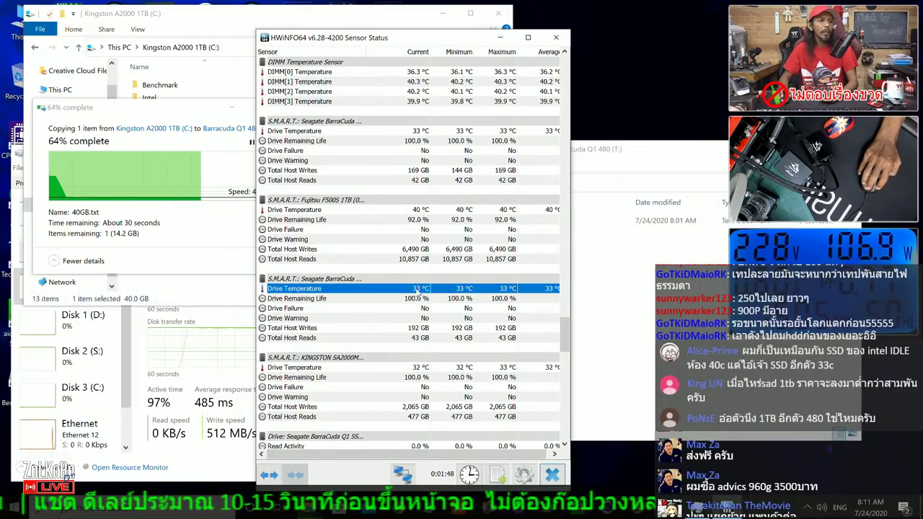
pyautogui.click(417, 291)
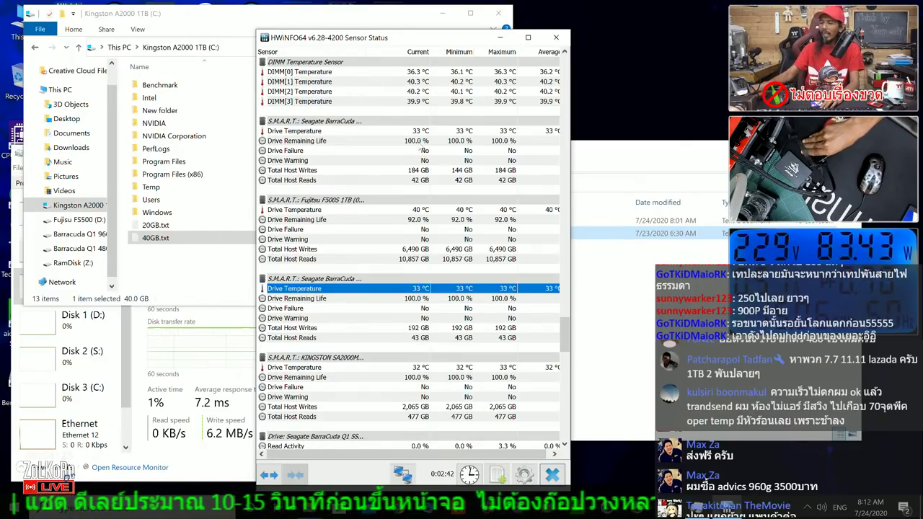
pyautogui.click(562, 42)
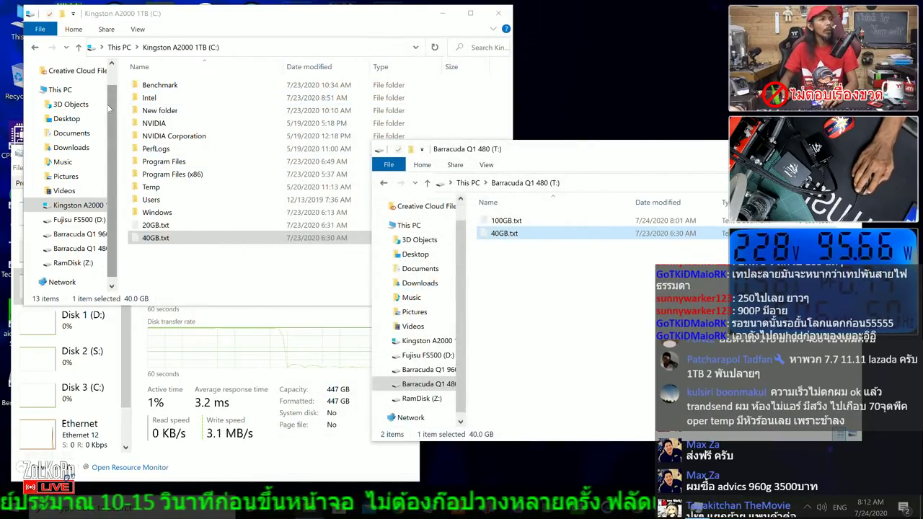
# Step: Go to the Downloads folder and show the properties of its Benchmark folder
pyautogui.click(71, 148)
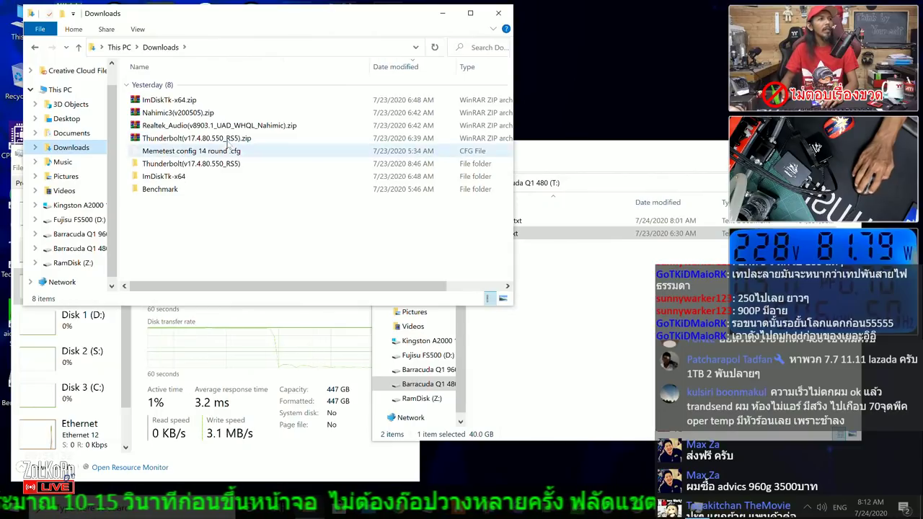
pyautogui.click(60, 89)
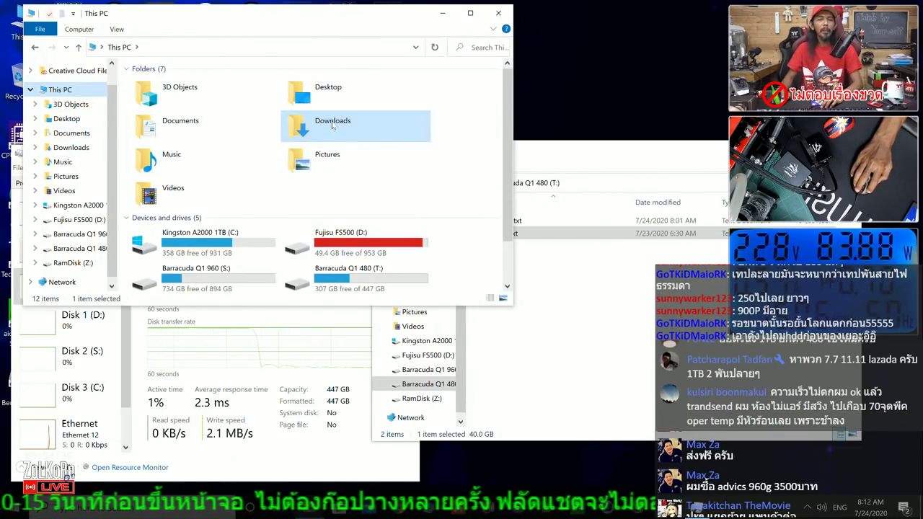
pyautogui.doubleClick(333, 125)
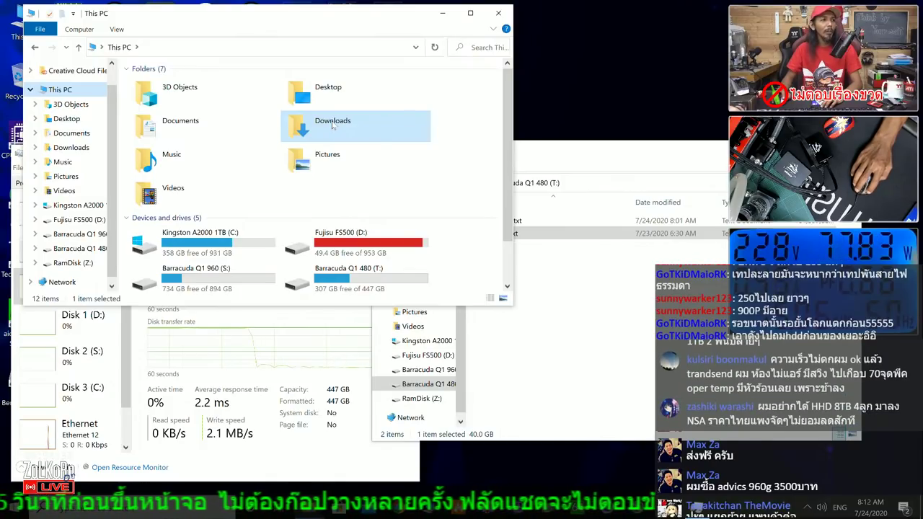
pyautogui.rightClick(165, 192)
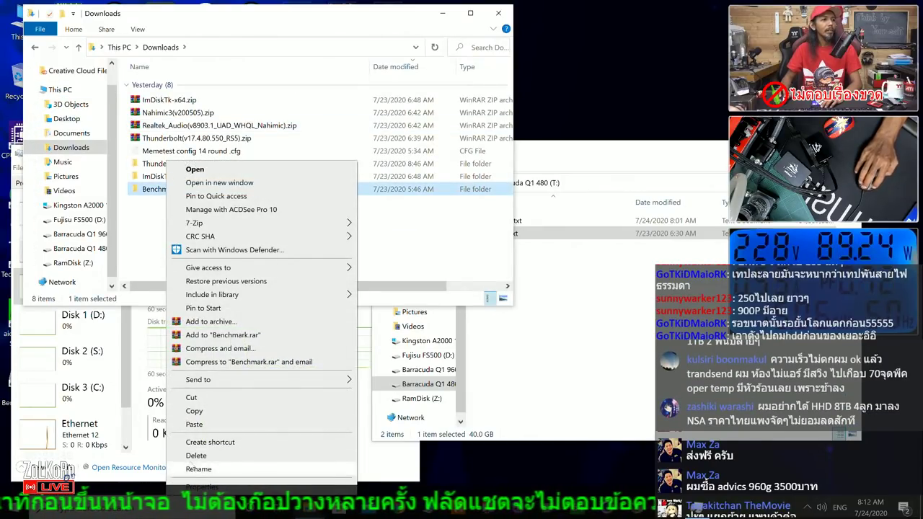
pyautogui.click(198, 487)
pyautogui.moveTo(273, 211); pyautogui.dragTo(256, 102)
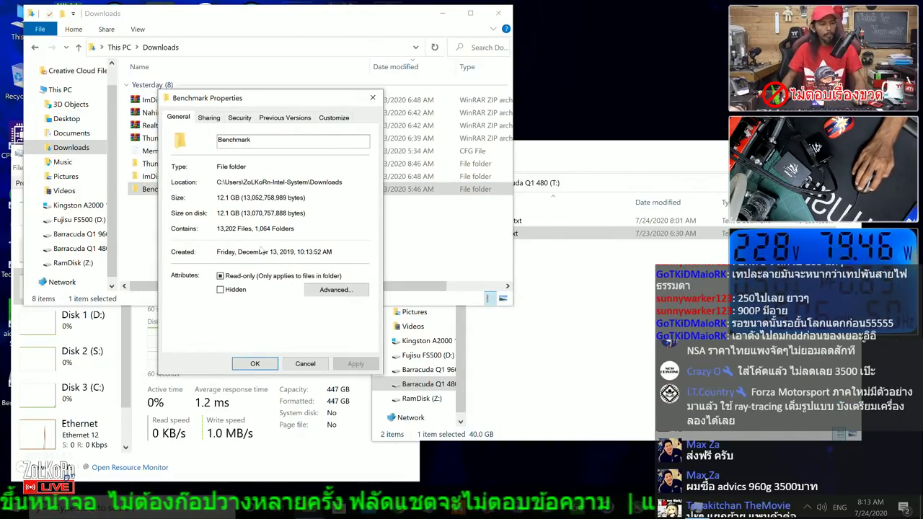
# Step: Magnify the screen to 200% to read the Benchmark folder's size and file count, then close Magnifier and the properties
pyautogui.press('super+plus')
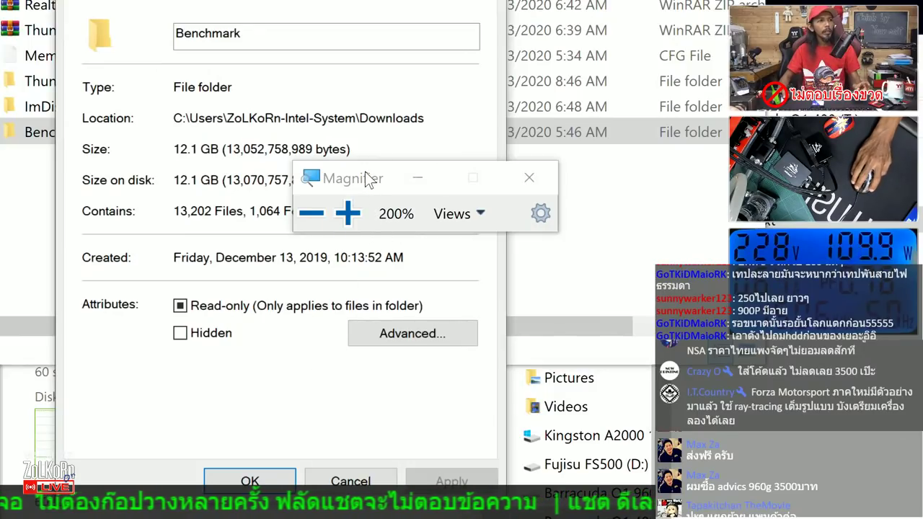
pyautogui.moveTo(365, 178); pyautogui.dragTo(244, 385)
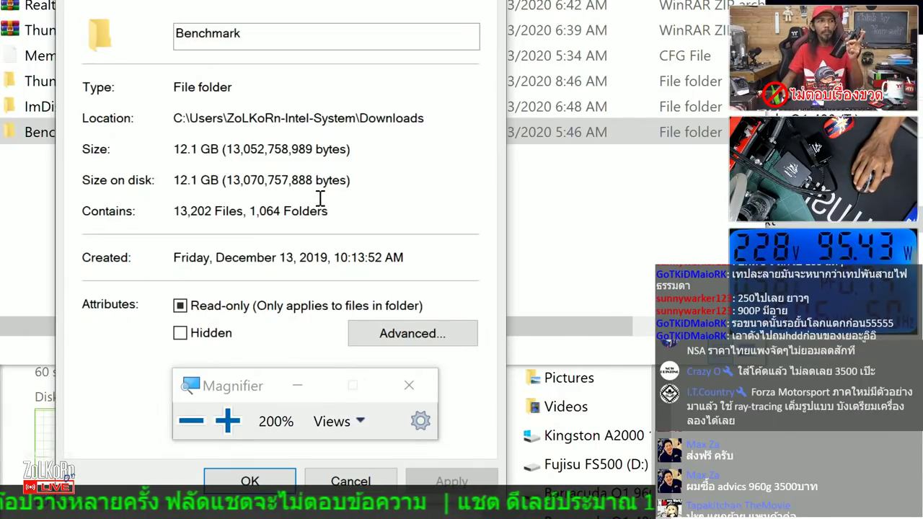
pyautogui.click(410, 390)
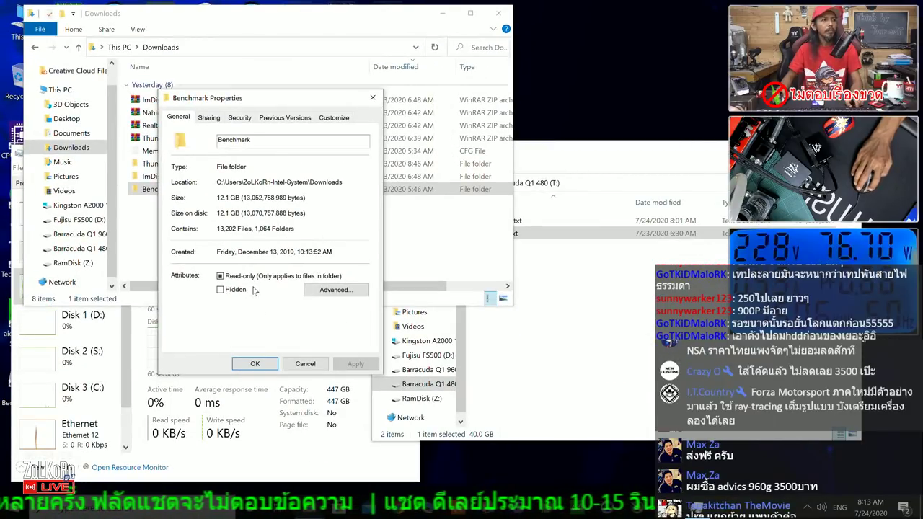
pyautogui.click(372, 97)
# Step: Copy the Benchmark folder from Downloads to Barracuda Q1 480 (T:) and bring Task Manager forward to watch the drive's write speed
pyautogui.rightClick(160, 189)
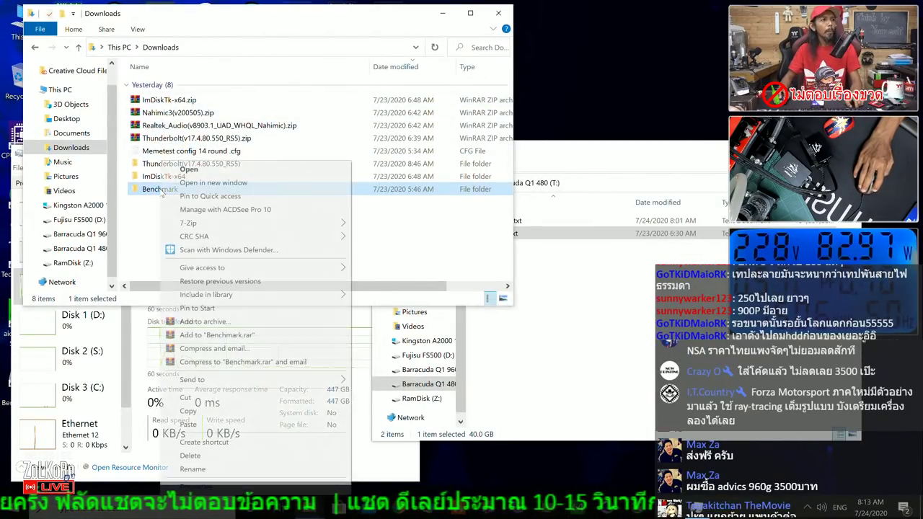
pyautogui.click(619, 375)
pyautogui.click(618, 375)
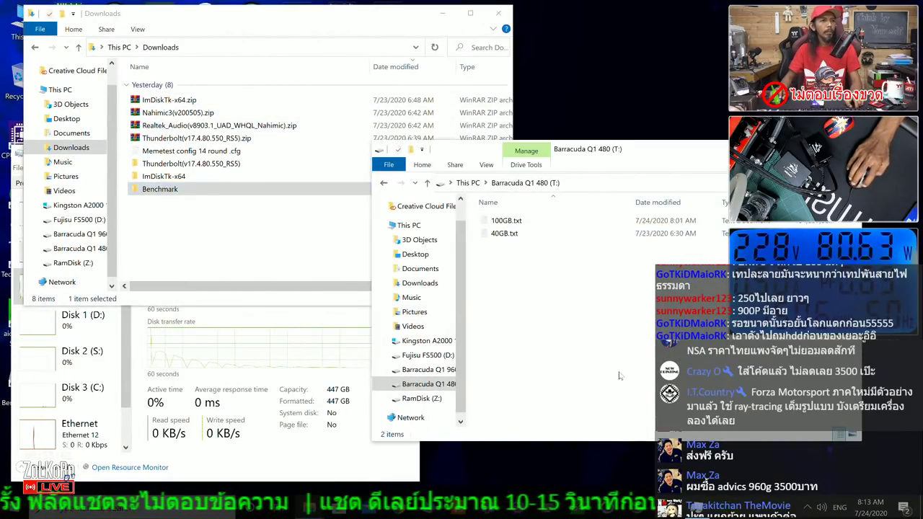
pyautogui.rightClick(509, 302)
pyautogui.click(538, 386)
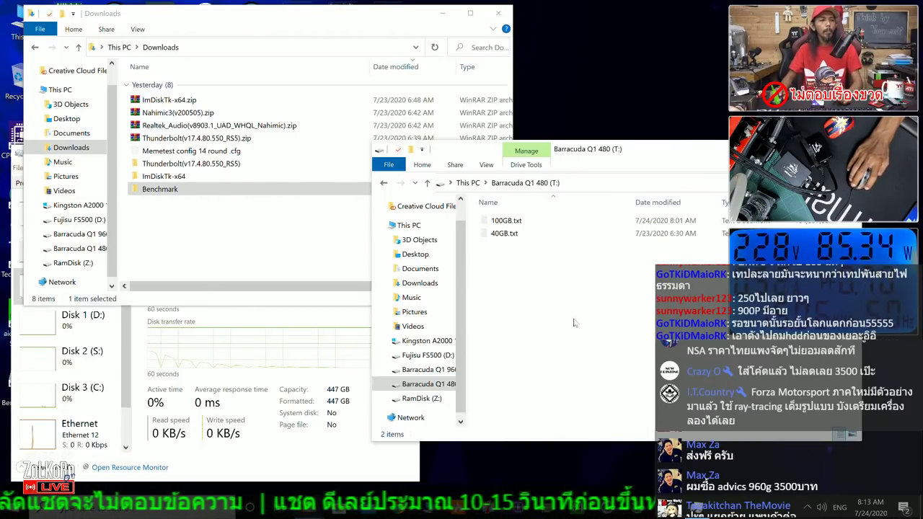
pyautogui.moveTo(464, 193); pyautogui.dragTo(319, 142)
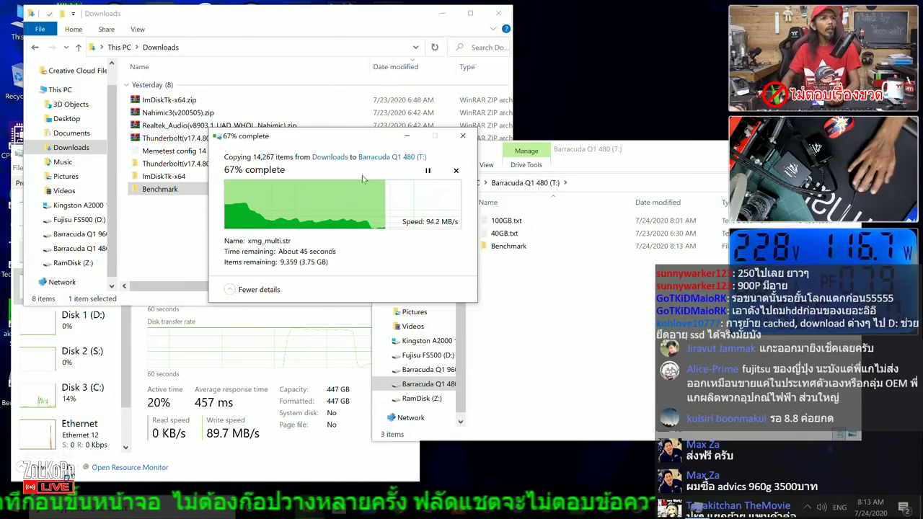
pyautogui.click(266, 468)
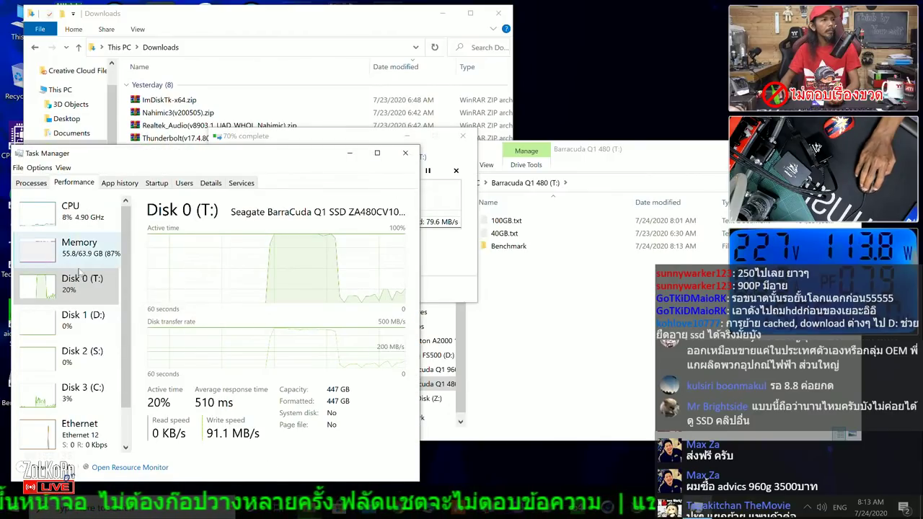
# Step: Check Memory usage and Disk 0 (T:) activity in Task Manager, then bring the Benchmark copy progress forward and move it aside
pyautogui.click(80, 246)
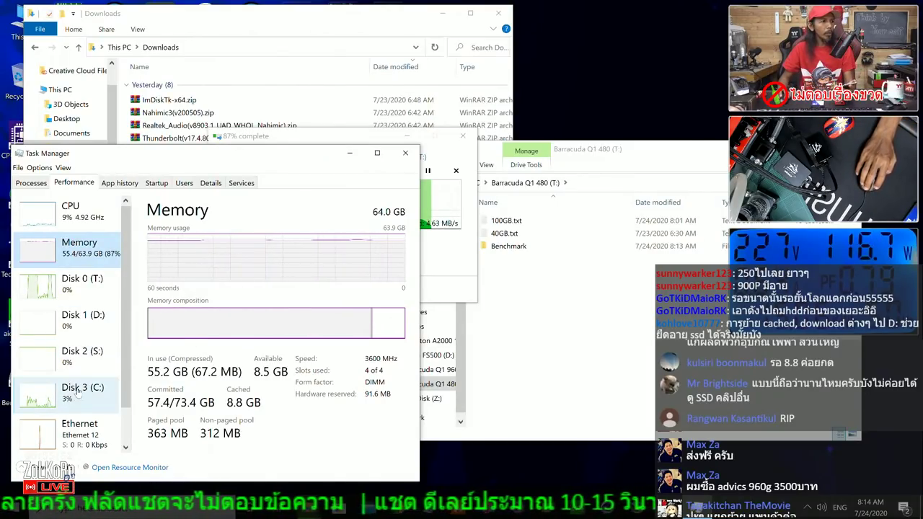
pyautogui.click(84, 289)
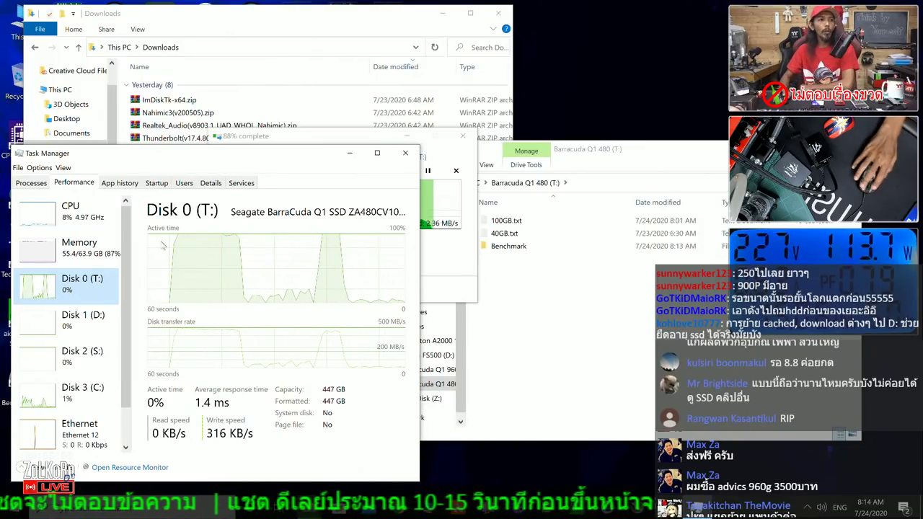
pyautogui.click(459, 272)
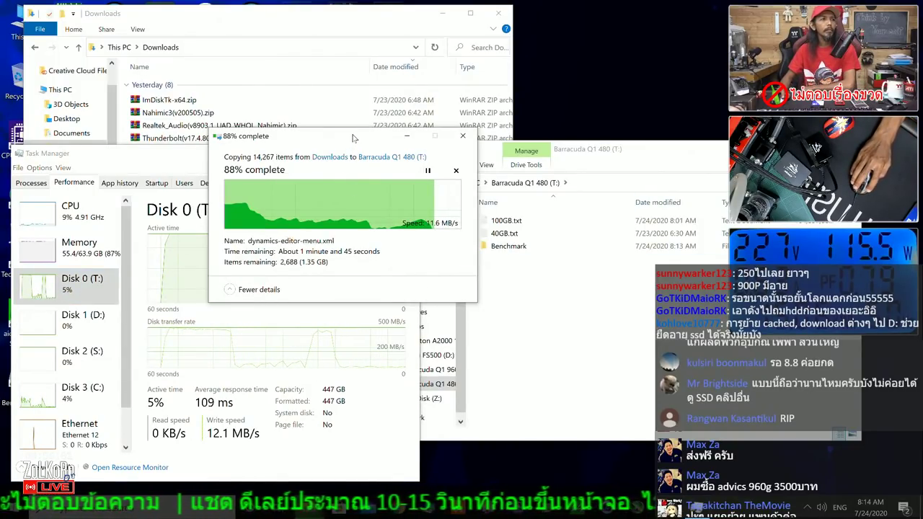
pyautogui.moveTo(360, 136); pyautogui.dragTo(334, 102)
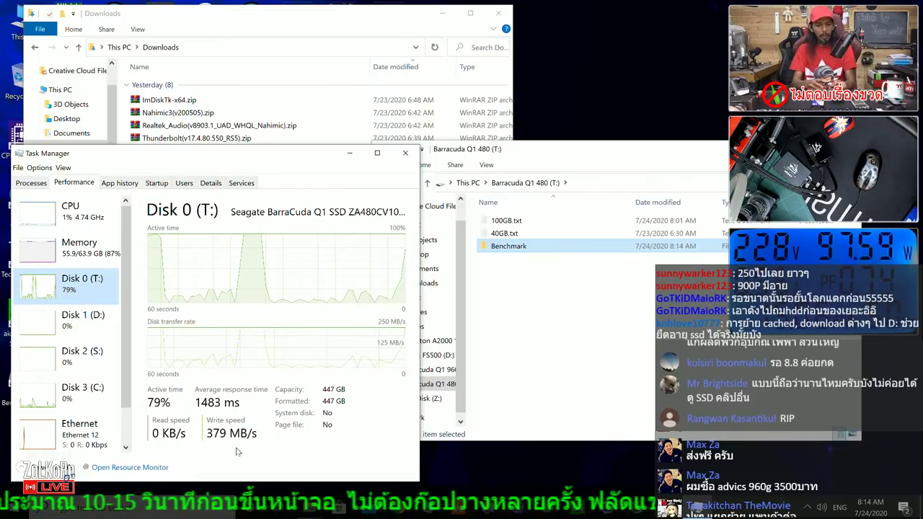
# Step: Create a new folder on Barracuda Q1 480 (T:) with the default name and paste the Benchmark folder into it
pyautogui.rightClick(521, 303)
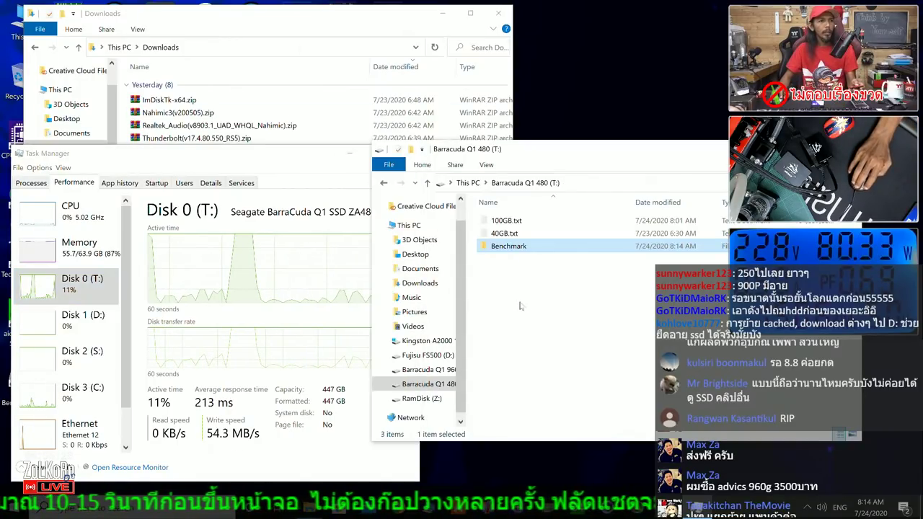
pyautogui.moveTo(593, 436)
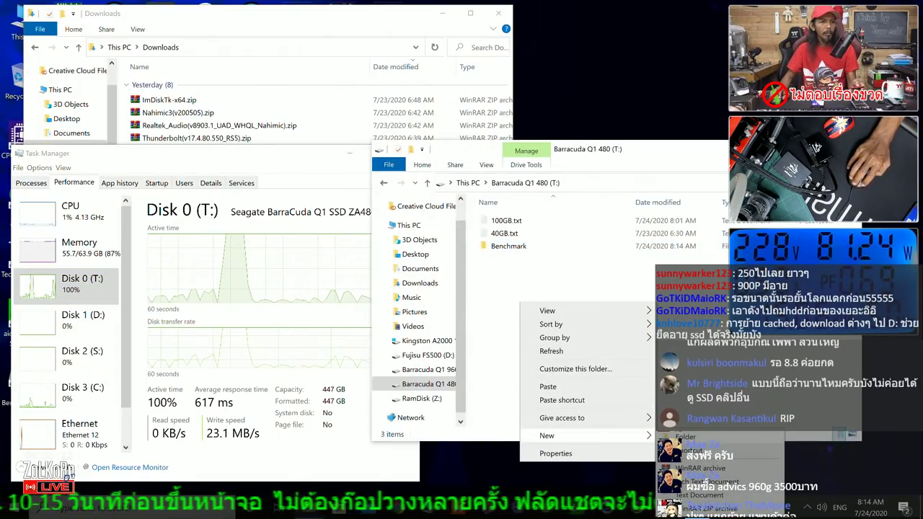
pyautogui.click(721, 438)
pyautogui.doubleClick(503, 260)
pyautogui.rightClick(500, 245)
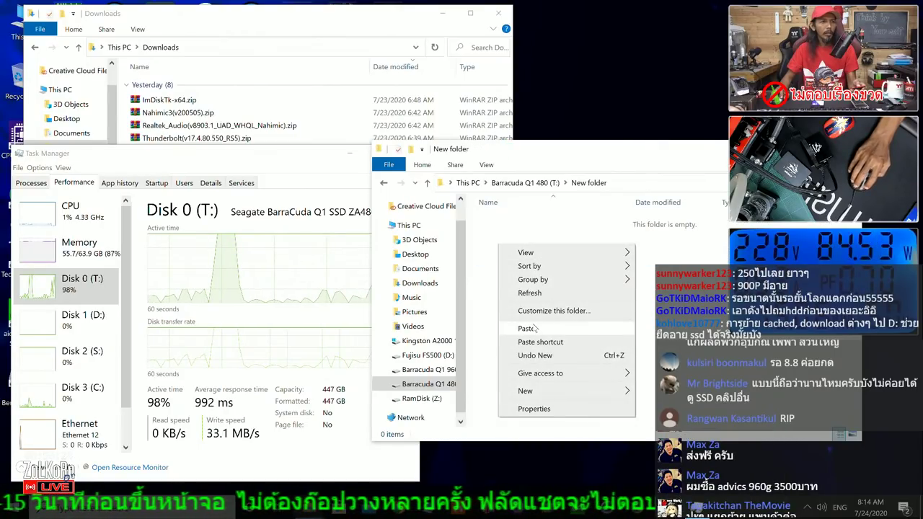
pyautogui.click(530, 328)
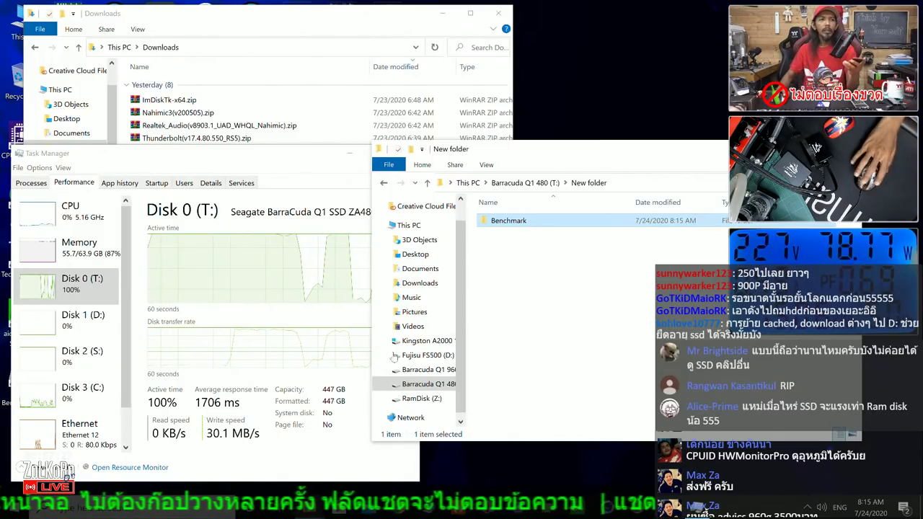
# Step: Create another new folder inside New folder on T: and paste another copy of the Benchmark folder into it
pyautogui.rightClick(510, 295)
pyautogui.moveTo(589, 431)
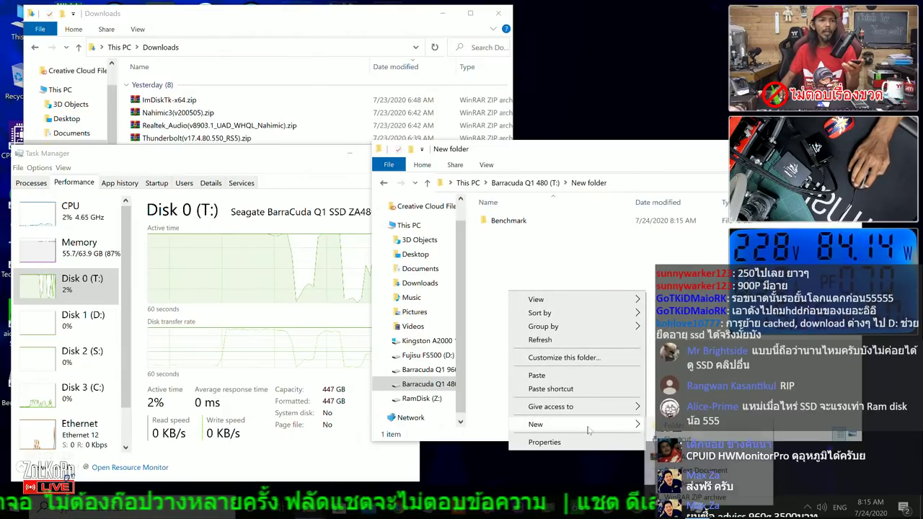
pyautogui.click(686, 431)
pyautogui.doubleClick(508, 233)
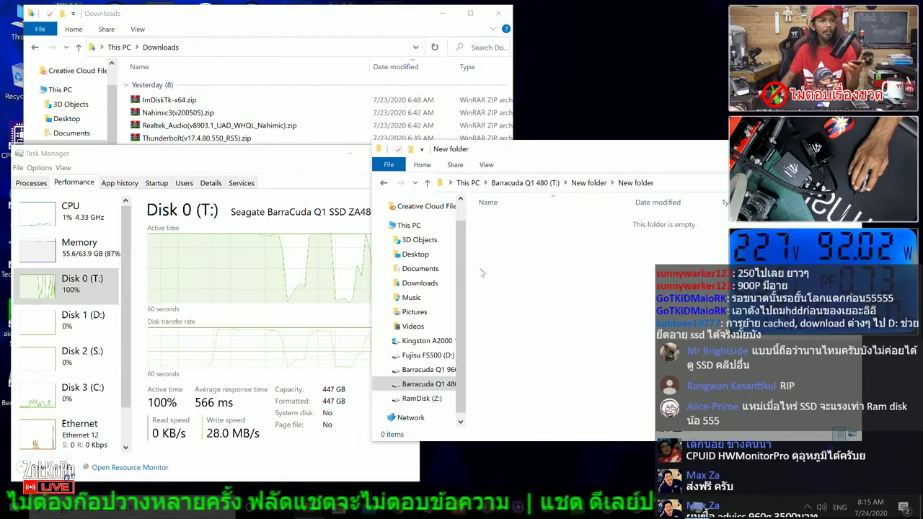
pyautogui.rightClick(471, 271)
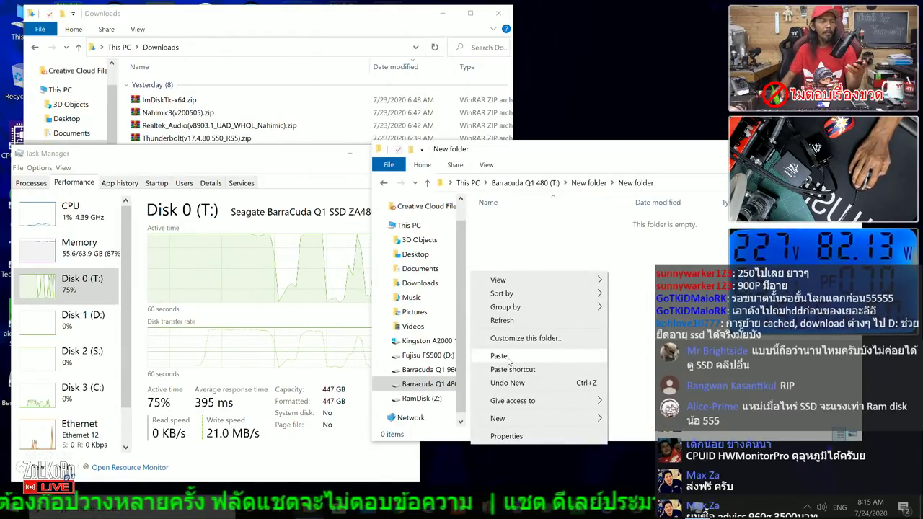
pyautogui.click(510, 361)
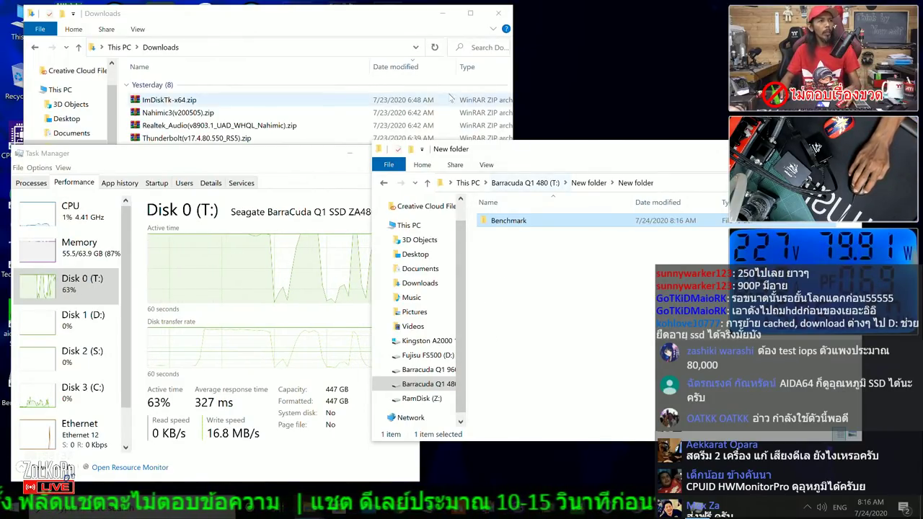
# Step: Open Barracuda Q1 960 (S:) in a separate File Explorer window and paste the Benchmark folder there, with Task Manager showing Disk 2 (S:)
pyautogui.moveTo(541, 148); pyautogui.dragTo(601, 192)
pyautogui.press('super+e')
pyautogui.scroll(-1, 610, 433)
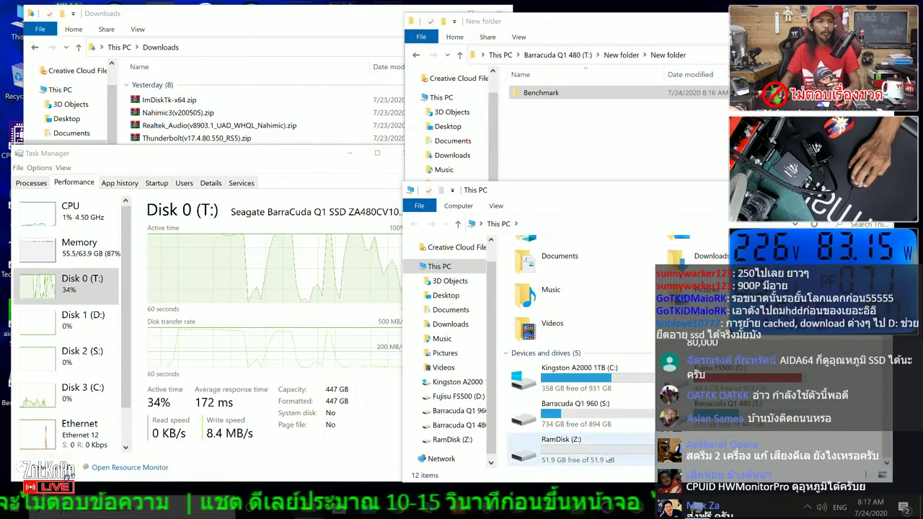
pyautogui.doubleClick(575, 408)
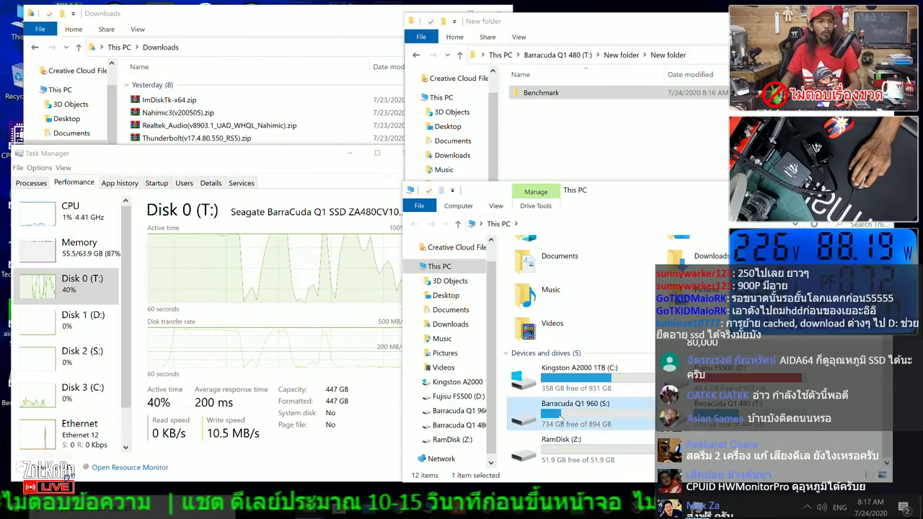
pyautogui.click(87, 357)
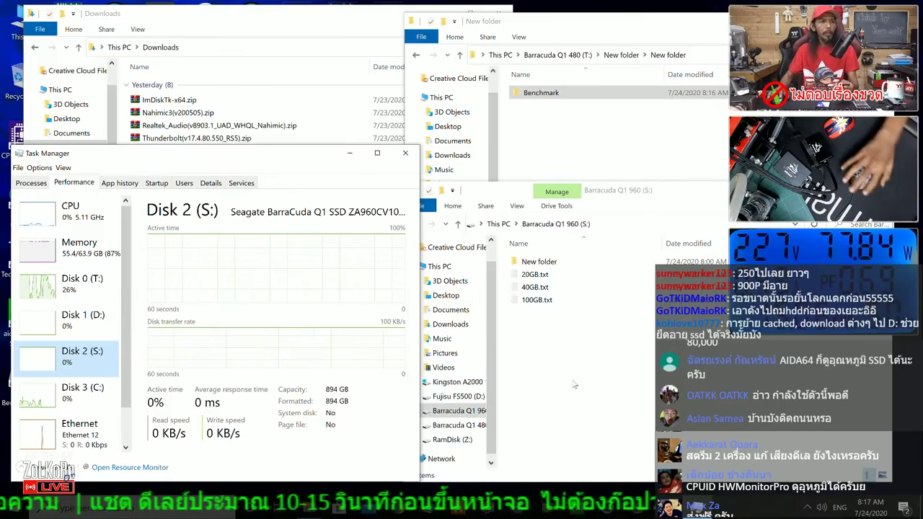
pyautogui.rightClick(552, 354)
pyautogui.click(577, 278)
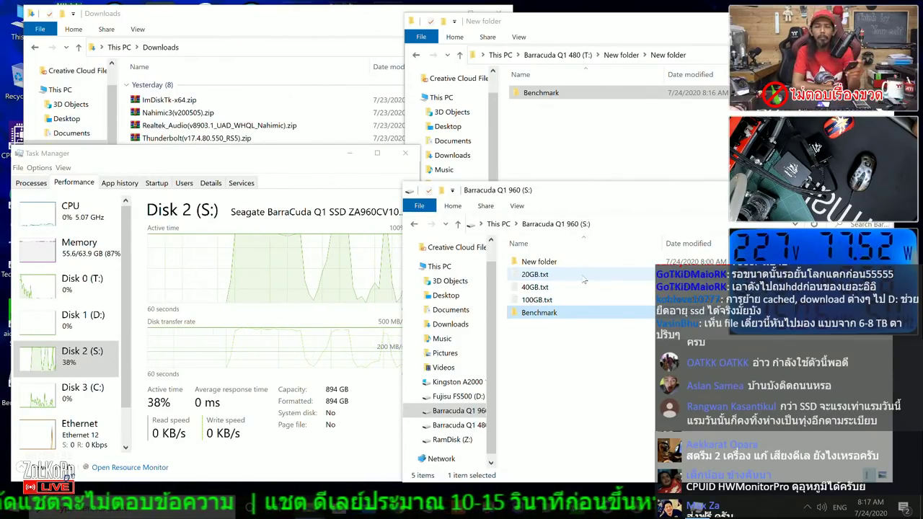
# Step: Create a new folder with the default name on Barracuda Q1 960 (S:) and paste the Benchmark folder into it
pyautogui.rightClick(552, 375)
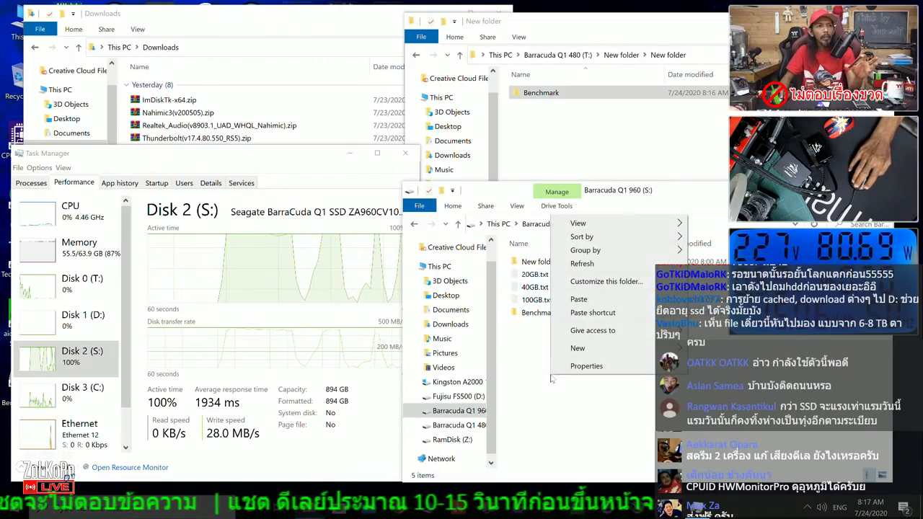
pyautogui.moveTo(577, 349)
pyautogui.click(711, 350)
pyautogui.press('Return')
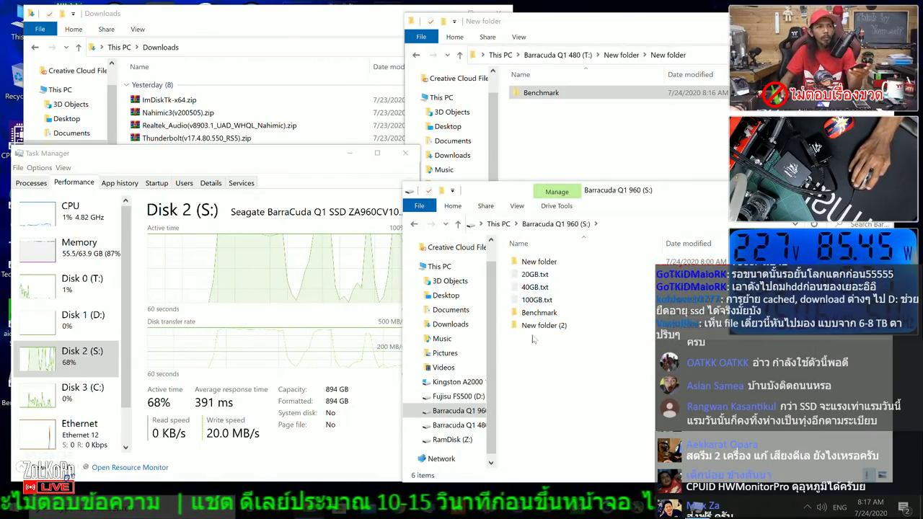
pyautogui.doubleClick(536, 330)
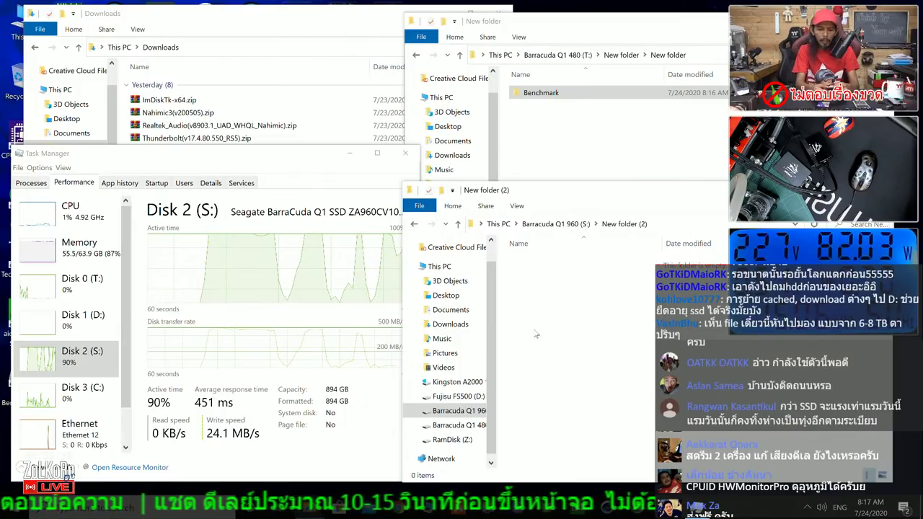
pyautogui.rightClick(542, 310)
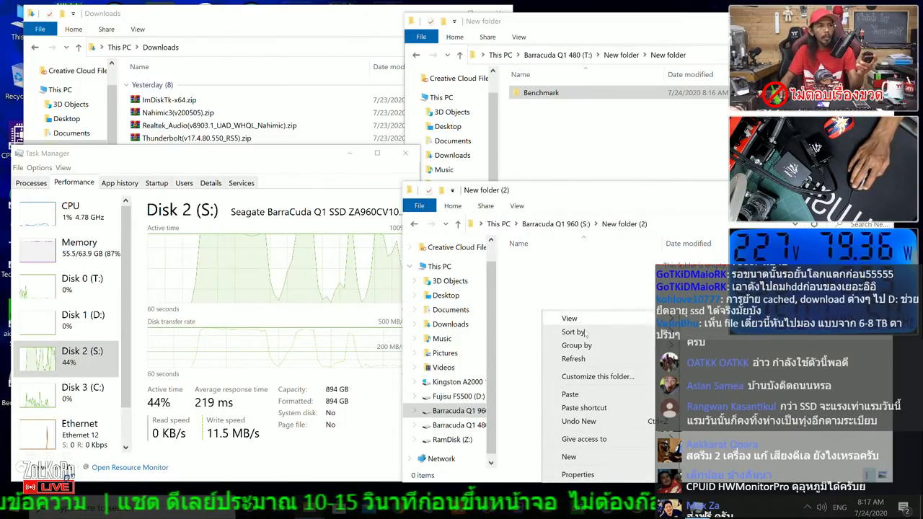
pyautogui.click(583, 397)
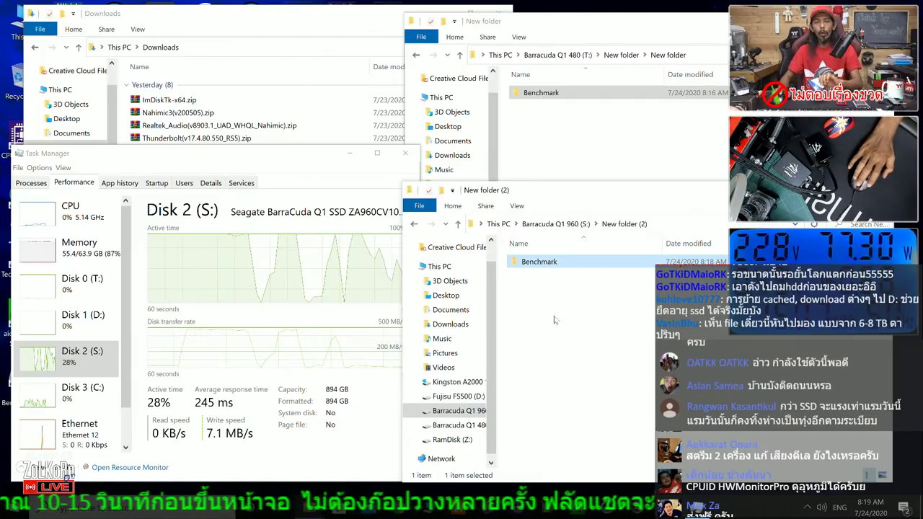
# Step: Close the window showing New folder (2) on S: and go up from the nested T: folder to This PC
pyautogui.hotkey('alt', 'F4')
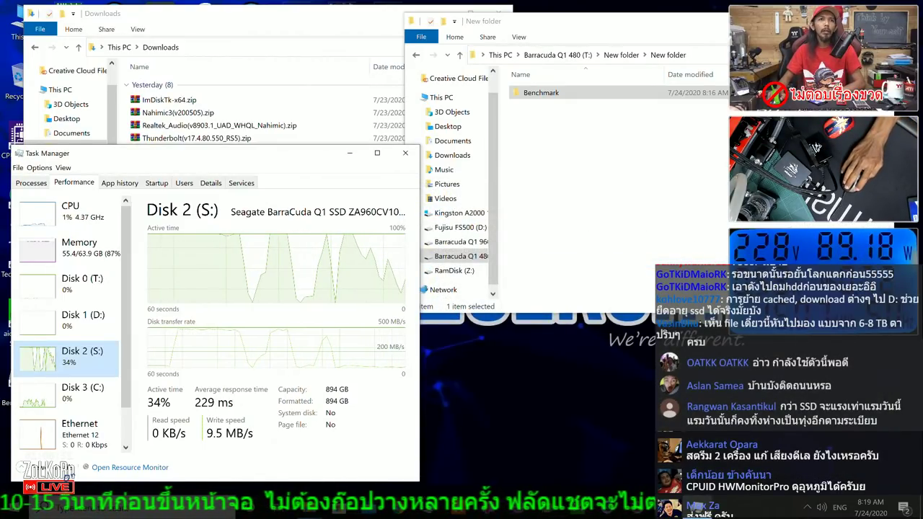
pyautogui.click(617, 208)
pyautogui.hotkey('alt', 'Up')
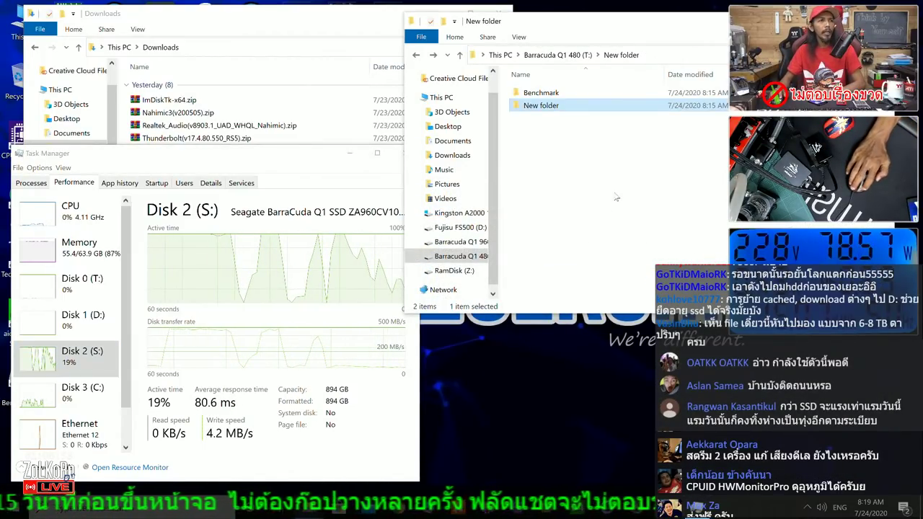
pyautogui.hotkey('alt', 'Up')
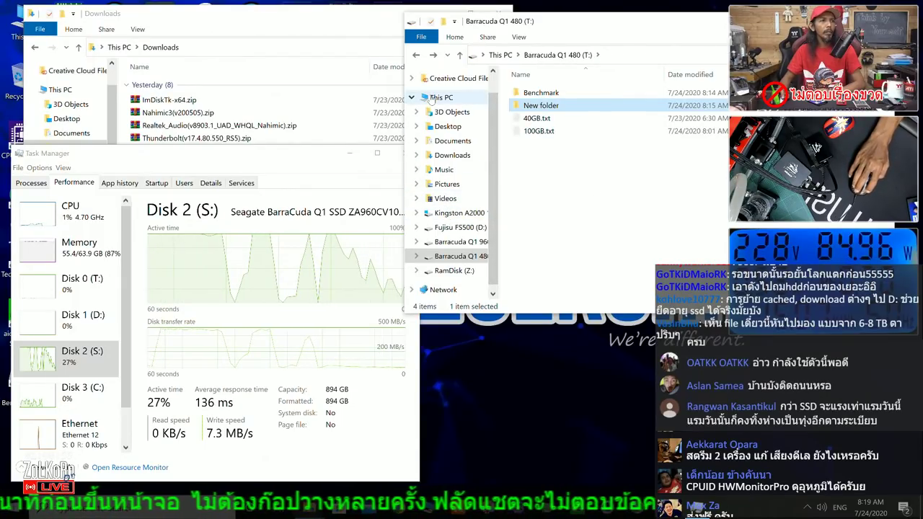
pyautogui.hotkey('alt', 'Up')
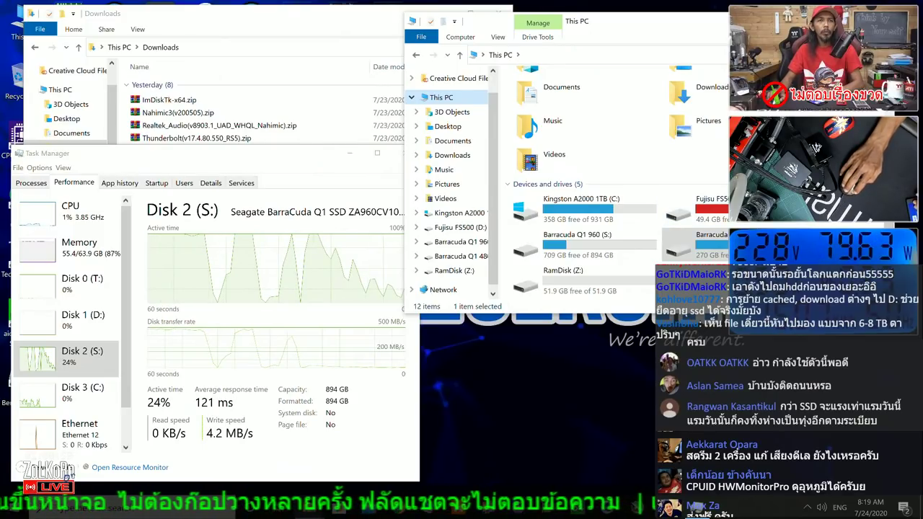
# Step: Close the remaining File Explorer windows and Task Manager, and shut down the computer
pyautogui.hotkey('alt', 'F4')
pyautogui.click(405, 154)
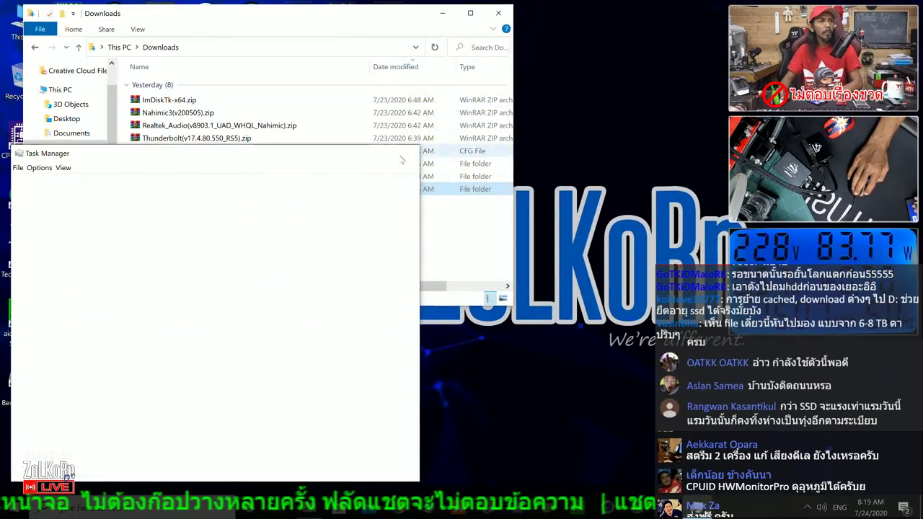
pyautogui.hotkey('alt', 'F4')
pyautogui.press('super+x')
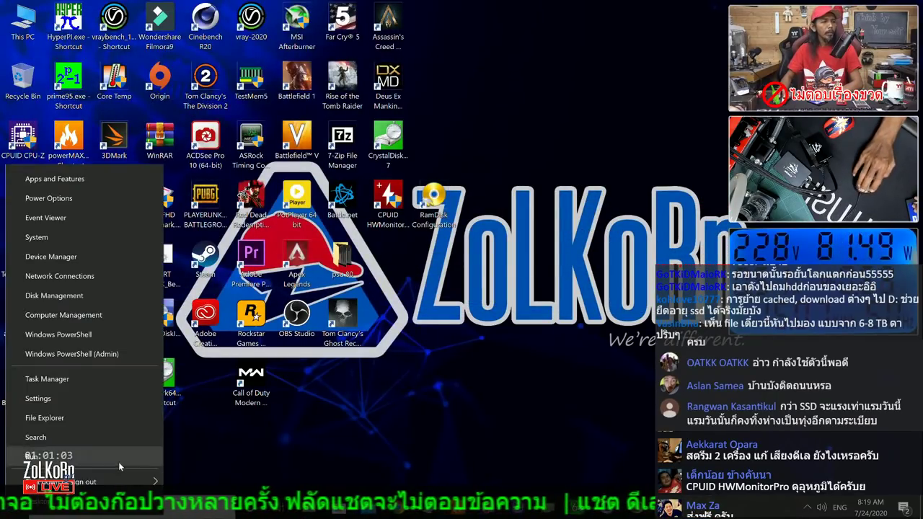
pyautogui.moveTo(87, 481)
pyautogui.click(223, 458)
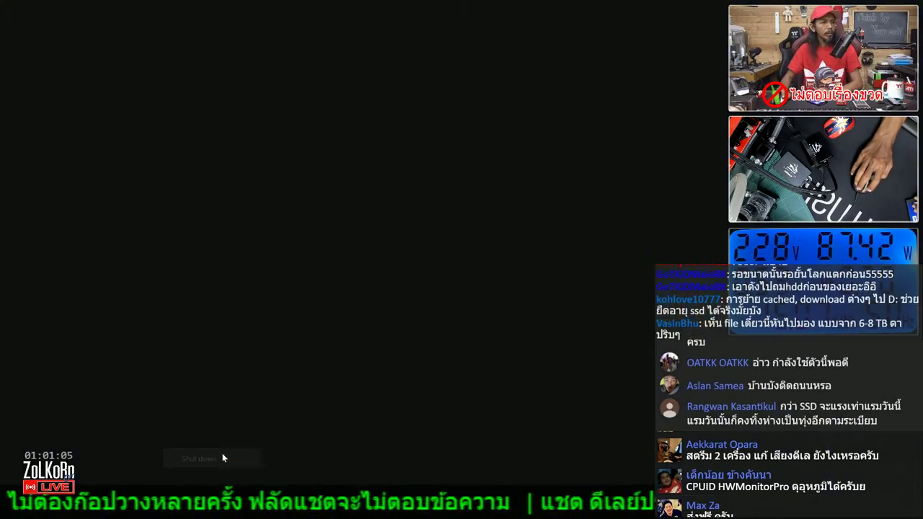